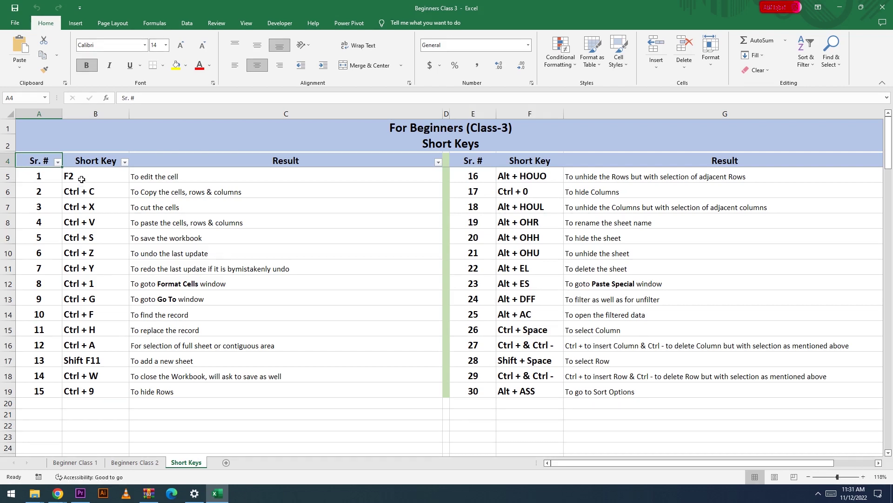
# Shorten the text in cell C5 to "To edit".
pyautogui.click(172, 183)
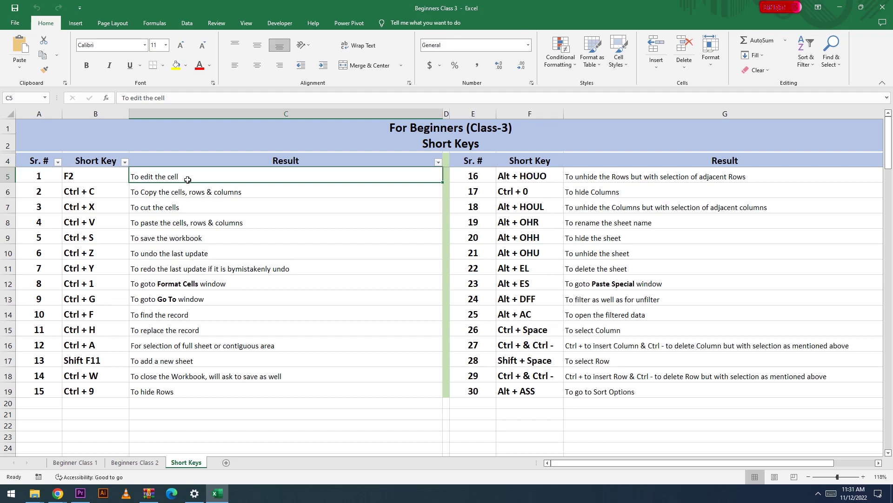
pyautogui.press('F2')
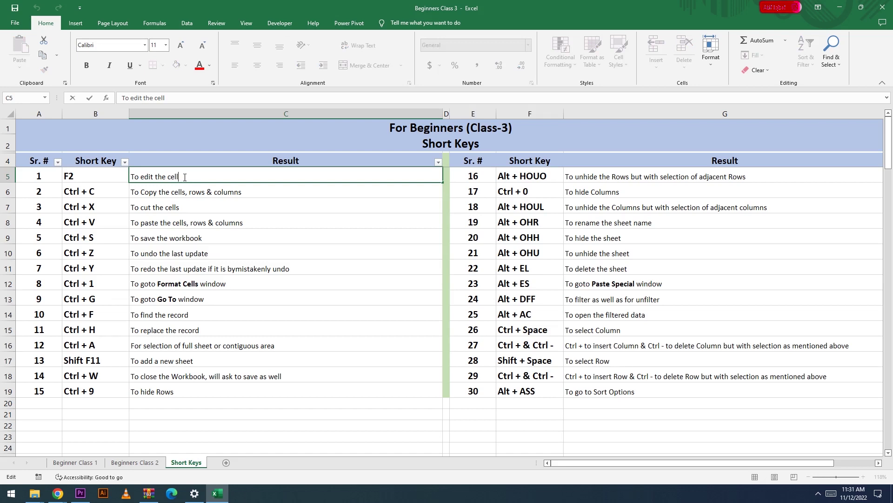
pyautogui.press('BackSpace')
pyautogui.press('BackSpace')
pyautogui.press('BackSpace')
pyautogui.press('BackSpace')
pyautogui.press('BackSpace')
pyautogui.press('BackSpace')
pyautogui.press('BackSpace')
pyautogui.press('Return')
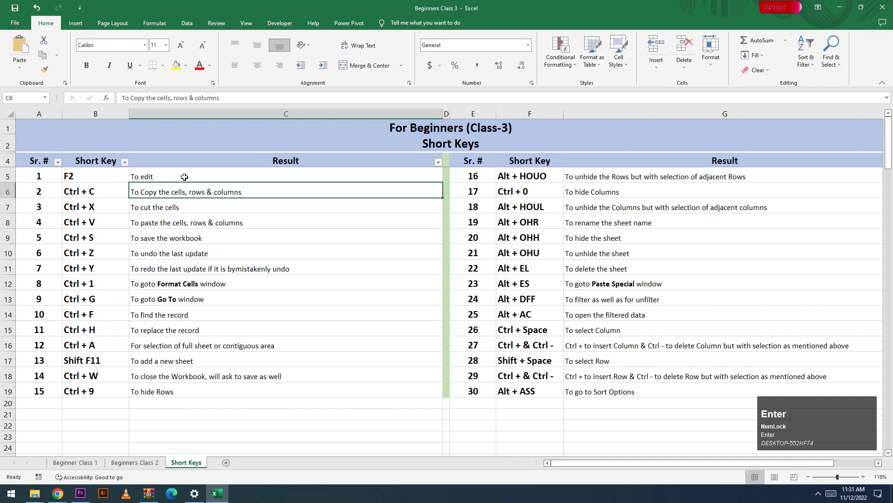
# Add "the cell" back to the end of the text in cell C5.
pyautogui.click(185, 177)
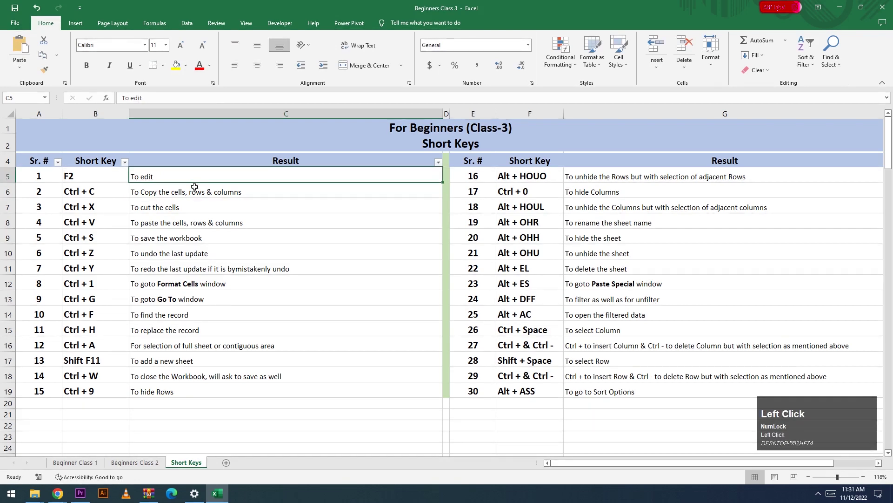
pyautogui.press('F2')
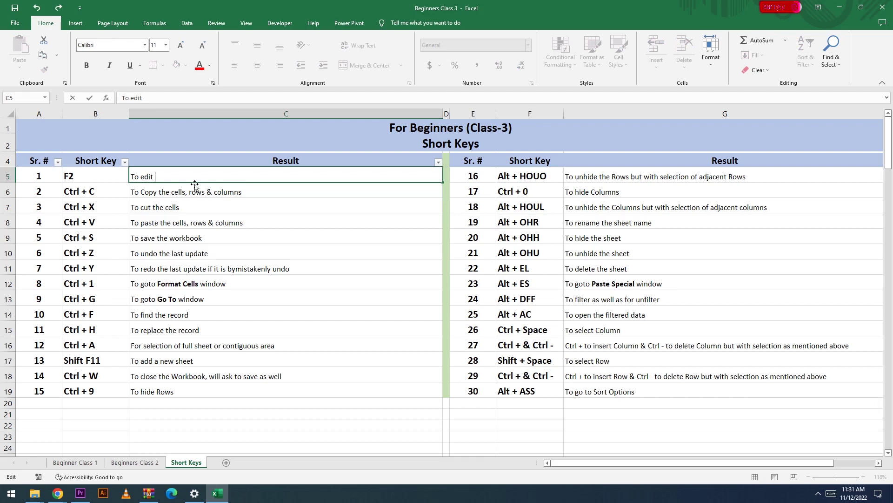
pyautogui.write('the cell')
pyautogui.click(199, 192)
pyautogui.click(194, 176)
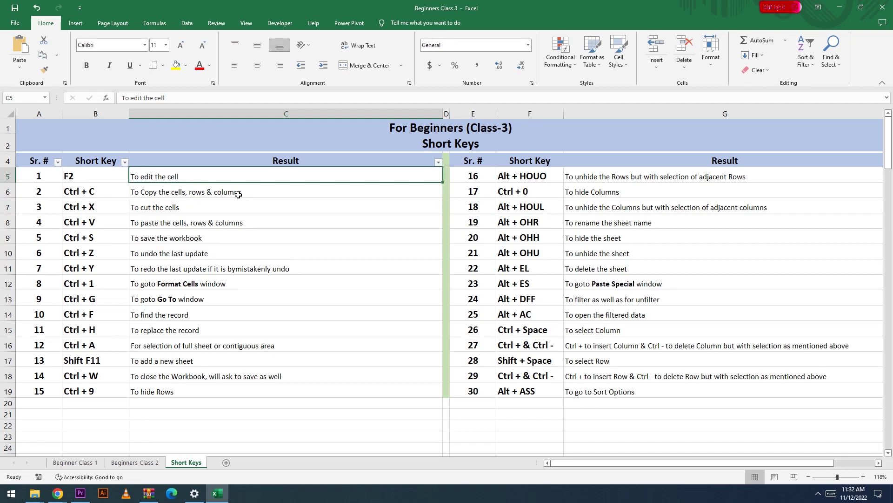
# Copy the description in cell C6 and paste it into cell C22 below the table.
pyautogui.click(96, 197)
pyautogui.click(162, 199)
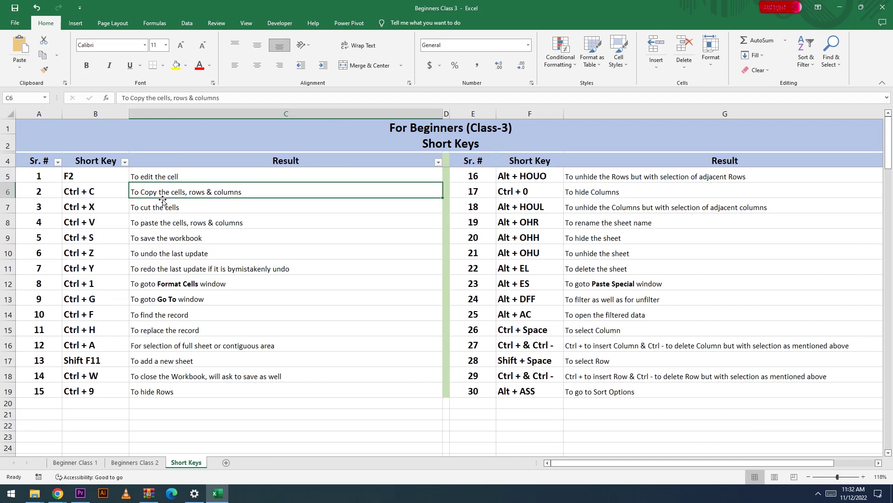
pyautogui.hotkey('ctrl', 'c')
pyautogui.press('Down')
pyautogui.press('Down')
pyautogui.press('Down')
pyautogui.press('Down')
pyautogui.press('Down')
pyautogui.press('Down')
pyautogui.press('Down')
pyautogui.press('Down')
pyautogui.press('Down')
pyautogui.press('Down')
pyautogui.press('Down')
pyautogui.press('Down')
pyautogui.press('Down')
pyautogui.press('Down')
pyautogui.press('Down')
pyautogui.press('Down')
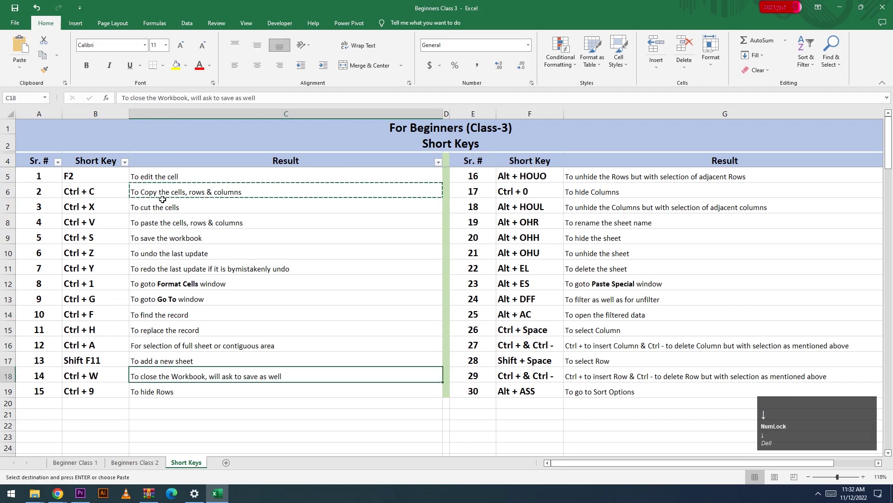
pyautogui.hotkey('ctrl', 'v')
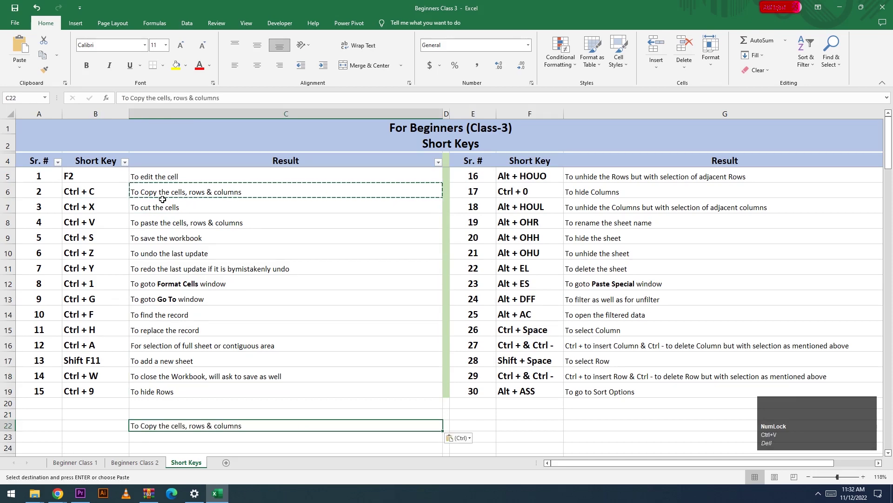
pyautogui.press('Left')
pyautogui.press('Right')
pyautogui.press('Up')
pyautogui.press('Up')
pyautogui.press('Up')
pyautogui.press('Up')
pyautogui.press('Up')
pyautogui.press('Up')
pyautogui.press('Up')
pyautogui.press('Up')
pyautogui.press('Up')
pyautogui.press('Up')
pyautogui.press('Up')
pyautogui.press('Up')
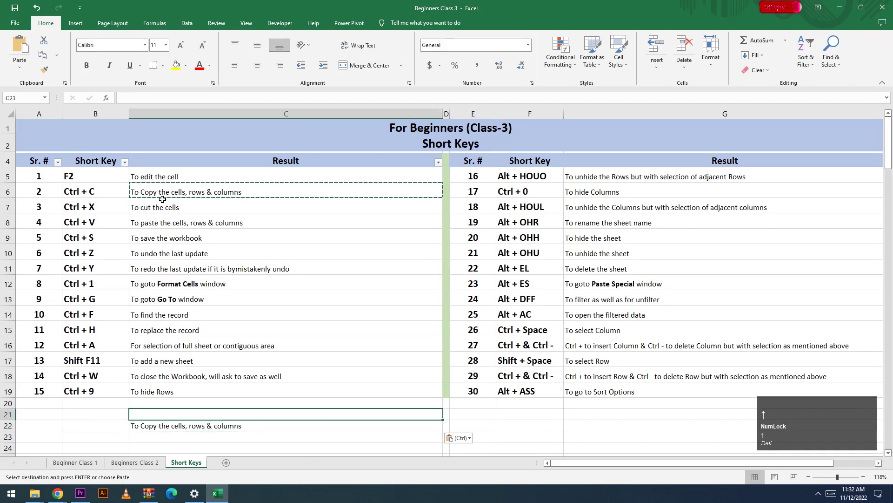
pyautogui.press('Up')
pyautogui.press('Up')
pyautogui.press('Up')
pyautogui.press('Up')
pyautogui.press('Up')
pyautogui.press('Down')
pyautogui.press('Down')
pyautogui.press('Down')
pyautogui.press('Down')
pyautogui.press('Down')
pyautogui.press('Down')
pyautogui.press('Down')
pyautogui.press('Down')
pyautogui.press('Down')
pyautogui.press('Down')
pyautogui.press('Down')
pyautogui.press('Down')
pyautogui.press('Down')
pyautogui.press('Down')
pyautogui.press('Down')
pyautogui.press('Down')
pyautogui.press('Down')
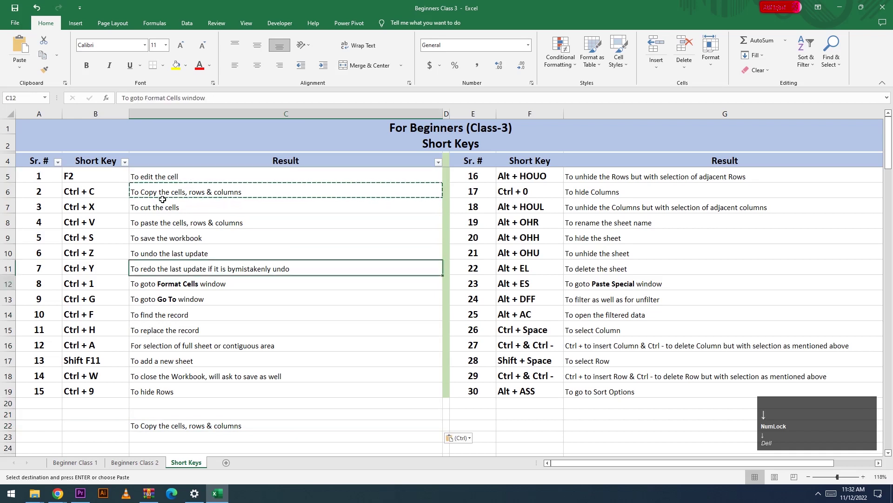
pyautogui.press('Up')
pyautogui.press('Up')
pyautogui.press('Up')
pyautogui.press('Up')
pyautogui.press('Up')
pyautogui.press('Up')
pyautogui.press('Up')
pyautogui.press('Up')
pyautogui.press('Up')
pyautogui.press('Up')
pyautogui.press('Up')
pyautogui.press('Up')
pyautogui.press('Up')
pyautogui.press('Up')
pyautogui.press('Up')
pyautogui.press('Up')
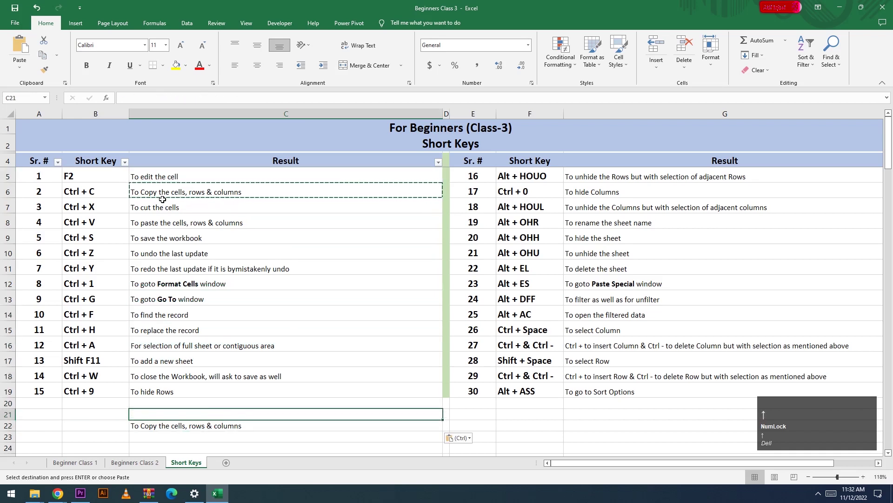
pyautogui.press('Down')
pyautogui.press('Down')
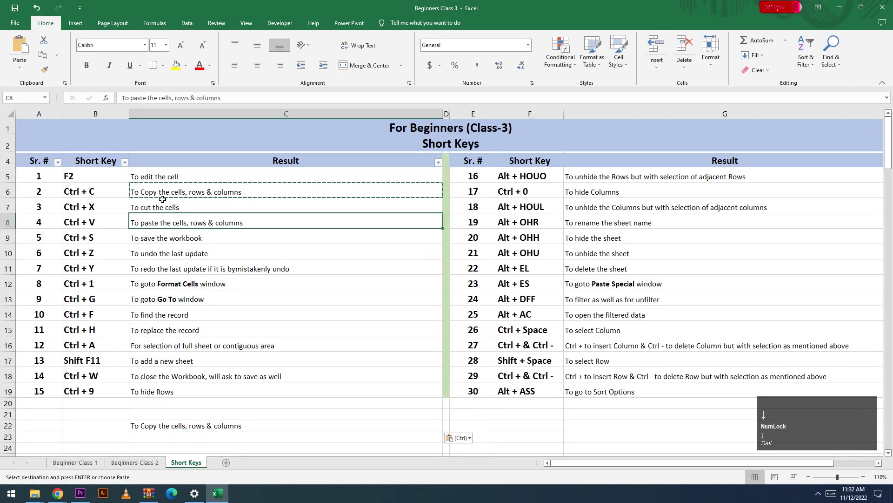
pyautogui.press('Left')
pyautogui.press('Left')
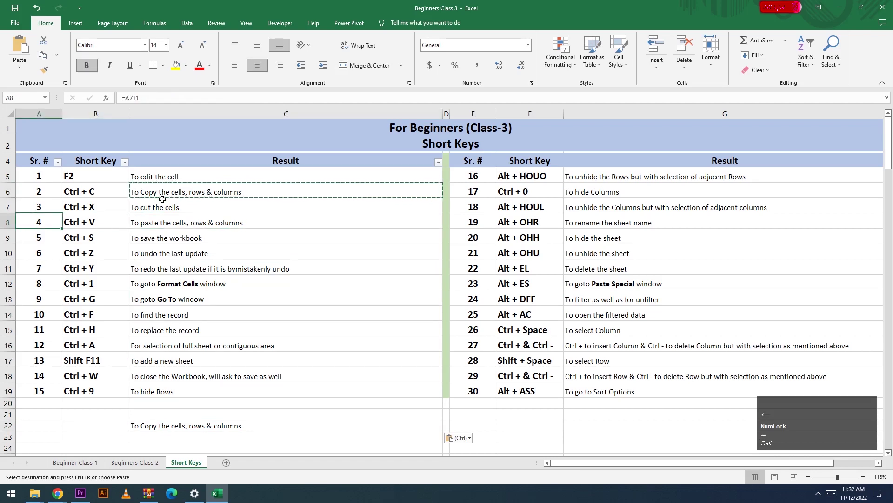
pyautogui.press('Up')
pyautogui.press('Up')
pyautogui.press('Down')
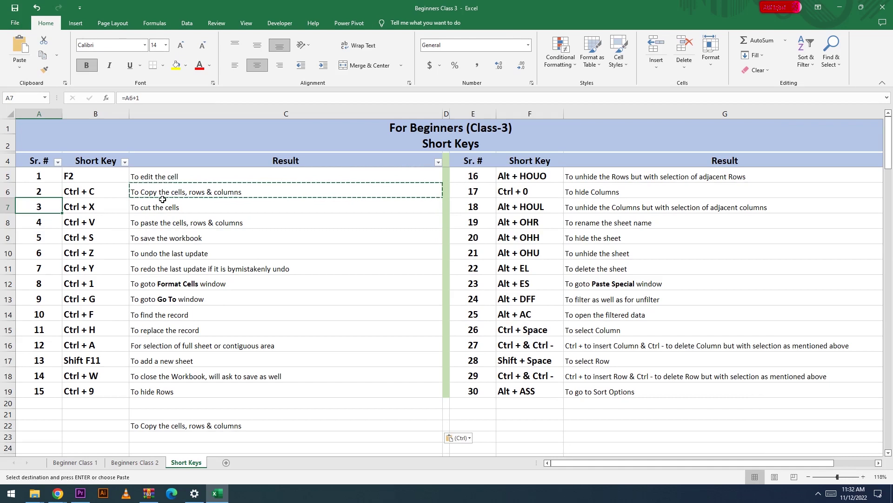
pyautogui.press('Right')
pyautogui.press('Right')
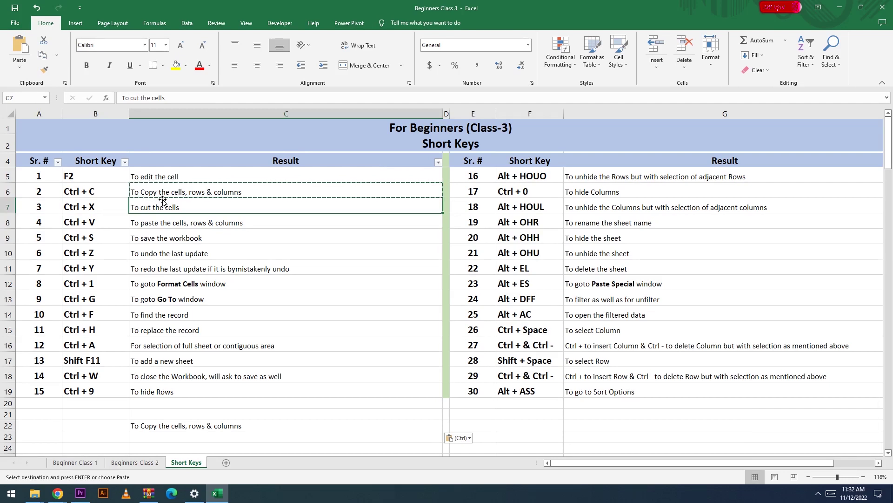
# Cut the description from cell C6 and paste it into cell C23.
pyautogui.press('Up')
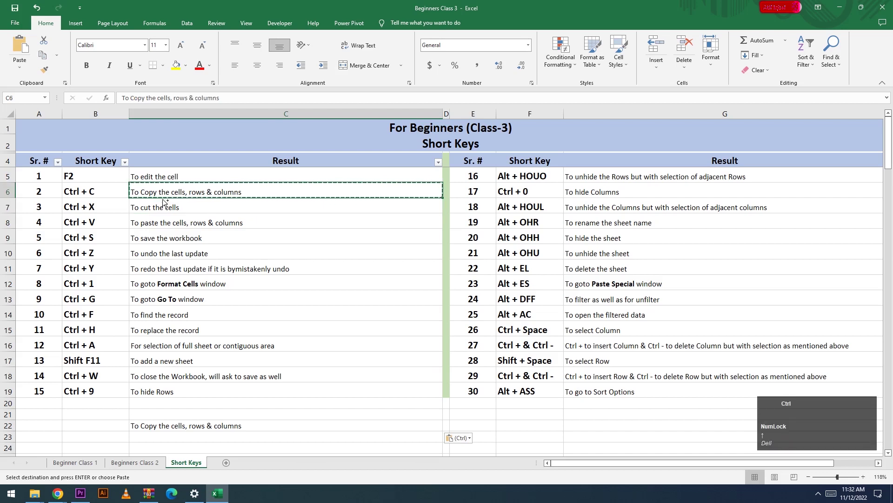
pyautogui.hotkey('ctrl', 'x')
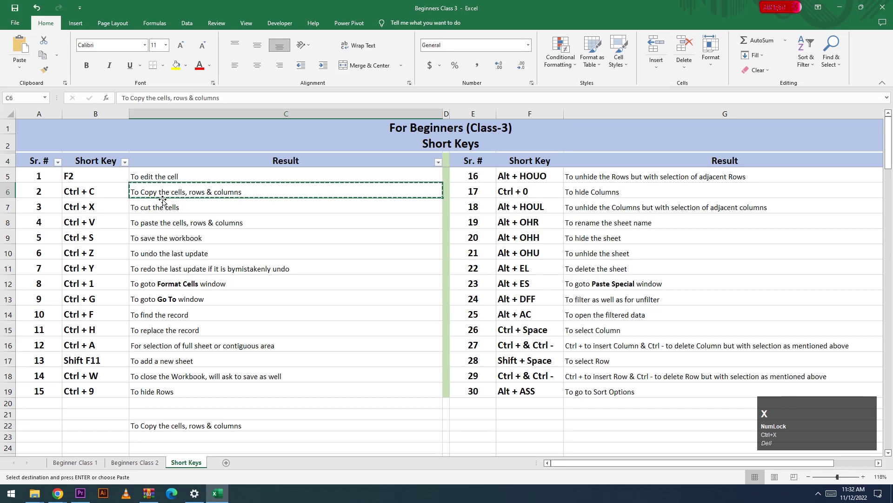
pyautogui.press('Down')
pyautogui.press('Down')
pyautogui.press('Down')
pyautogui.press('Down')
pyautogui.press('Down')
pyautogui.press('Down')
pyautogui.press('Down')
pyautogui.press('Down')
pyautogui.press('Down')
pyautogui.press('Down')
pyautogui.press('Down')
pyautogui.press('Down')
pyautogui.press('Down')
pyautogui.press('Down')
pyautogui.press('Down')
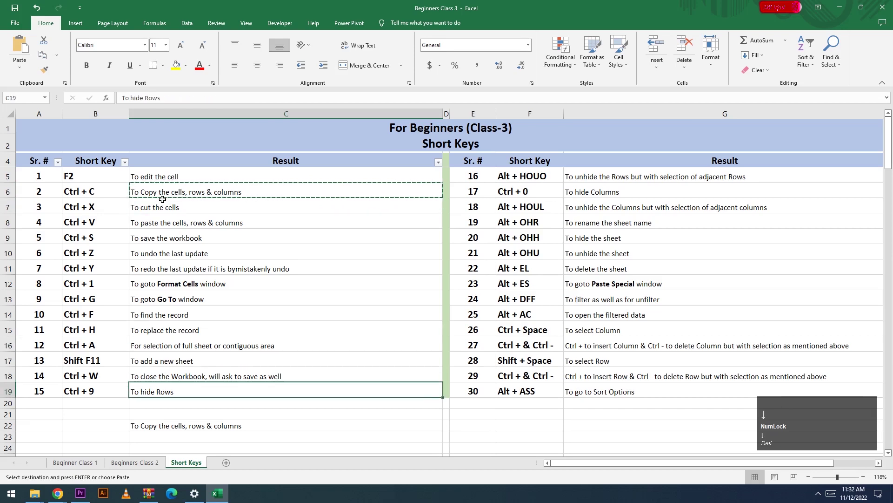
pyautogui.press('Down')
pyautogui.press('Down')
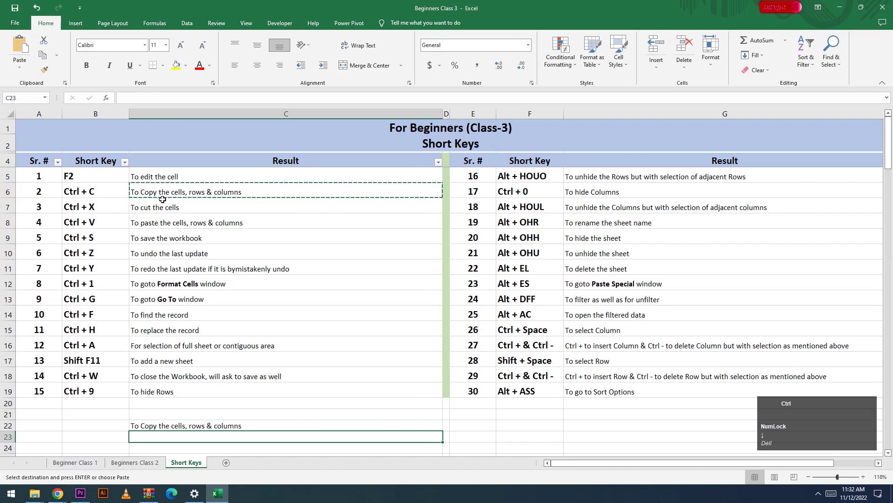
pyautogui.hotkey('ctrl', 'v')
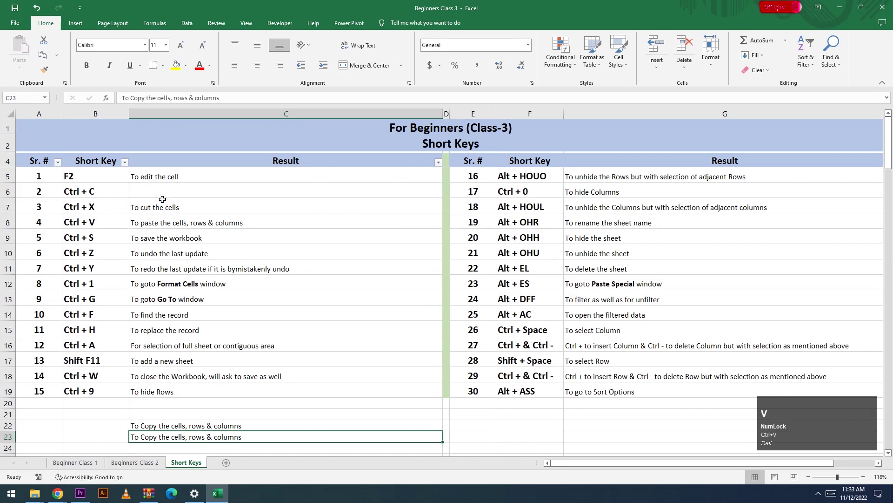
# Undo the move of the C6 description, cancel the pending cut, and clear the copied text from cell C22.
pyautogui.click(170, 194)
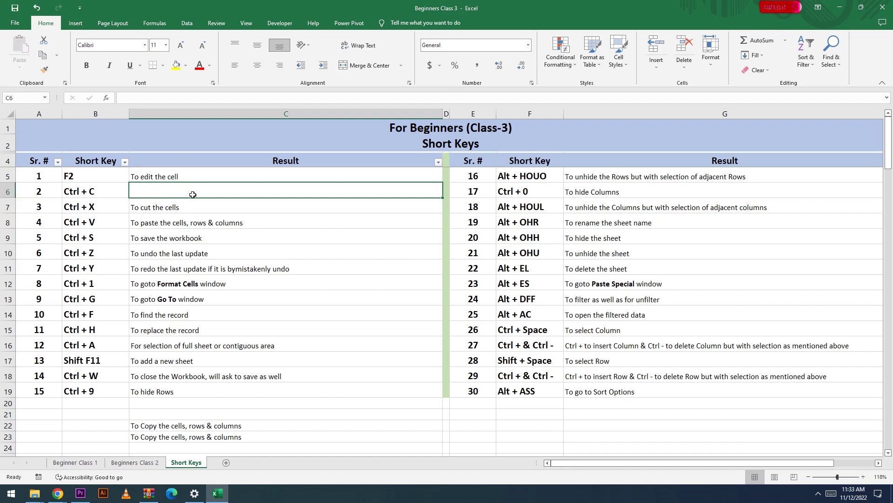
pyautogui.hotkey('ctrl', 'z')
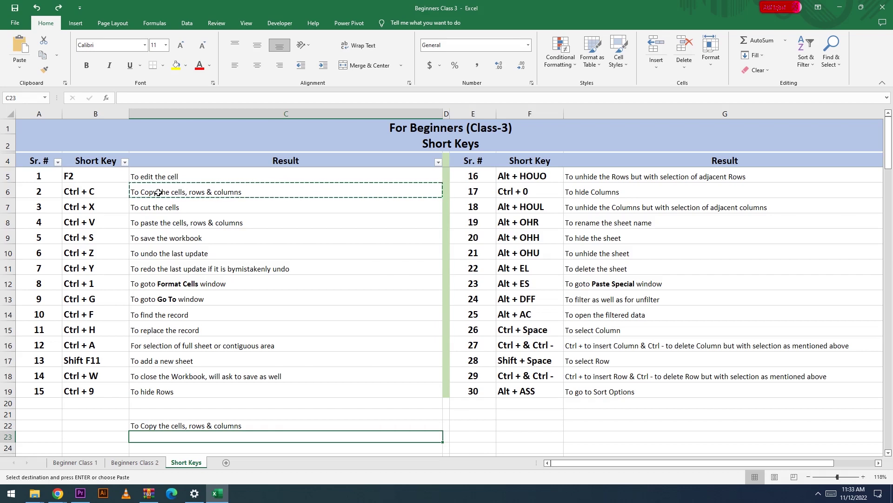
pyautogui.moveTo(188, 431); pyautogui.dragTo(189, 426)
pyautogui.press('Escape')
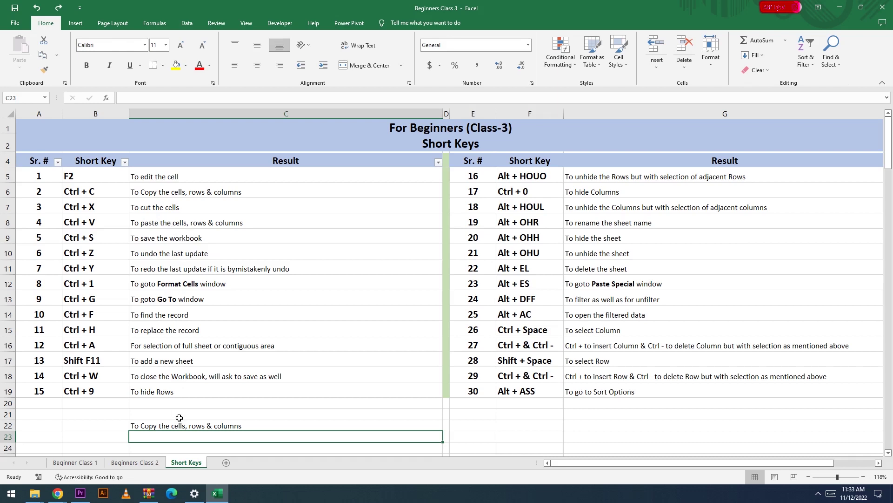
pyautogui.click(185, 427)
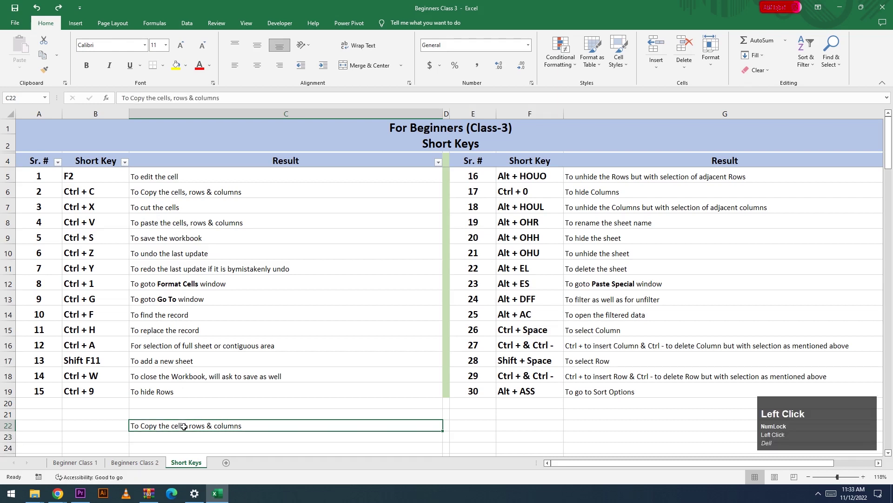
pyautogui.press('Delete')
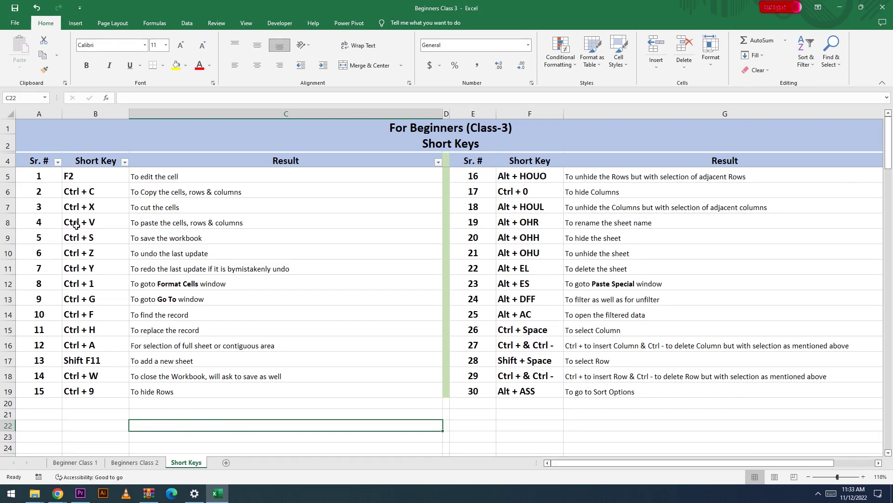
# Save the workbook.
pyautogui.click(51, 240)
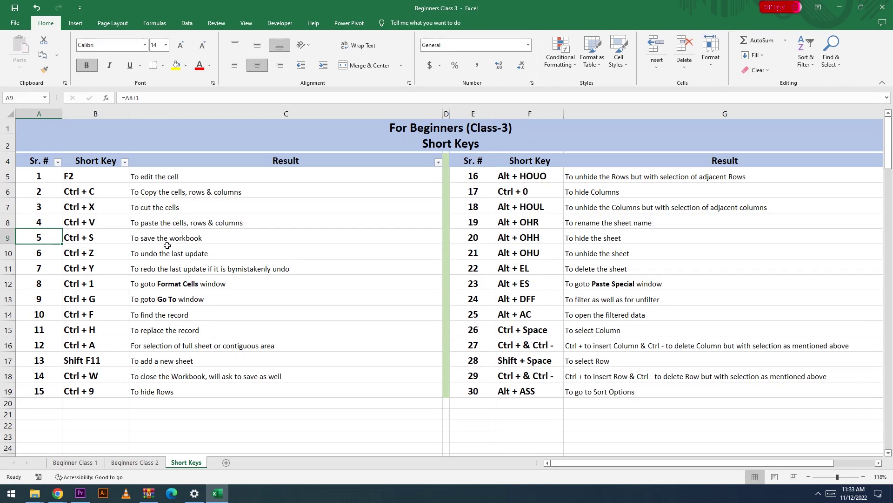
pyautogui.hotkey('ctrl', 's')
# Enter the sample letters A, B, C and D in cells B22 to B25 below the table.
pyautogui.click(86, 254)
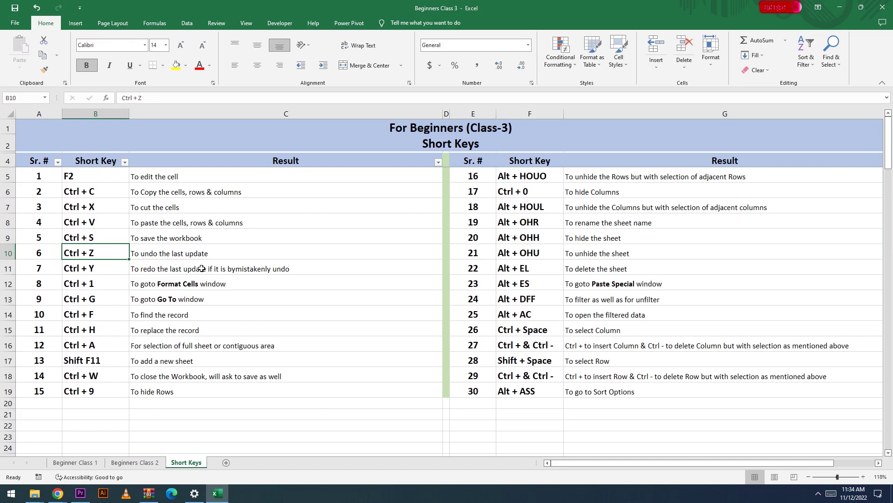
pyautogui.scroll(-1, 201, 268)
pyautogui.scroll(-1, 202, 269)
pyautogui.click(117, 333)
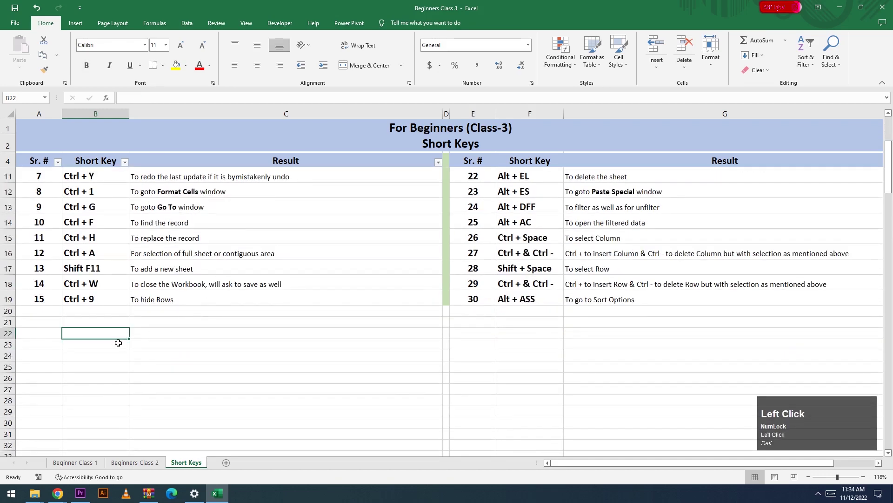
pyautogui.write('A')
pyautogui.press('Down')
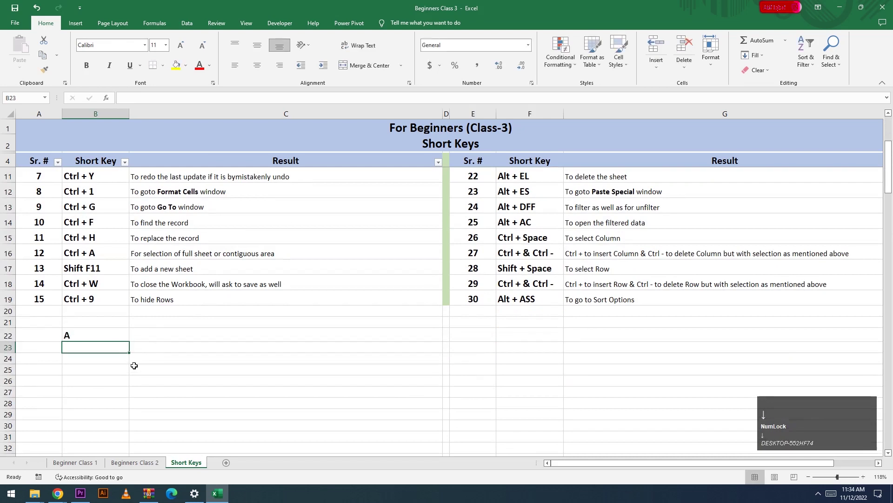
pyautogui.write('B')
pyautogui.press('Down')
pyautogui.write('C')
pyautogui.press('Down')
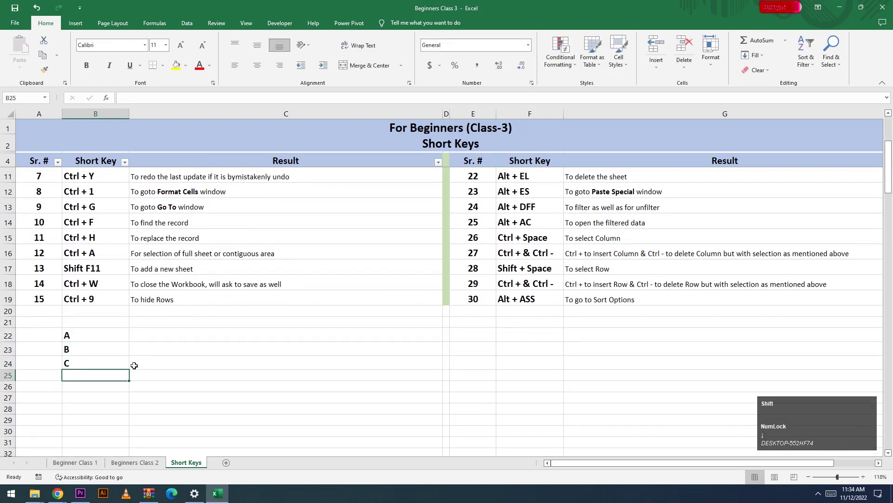
pyautogui.write('D')
pyautogui.press('Down')
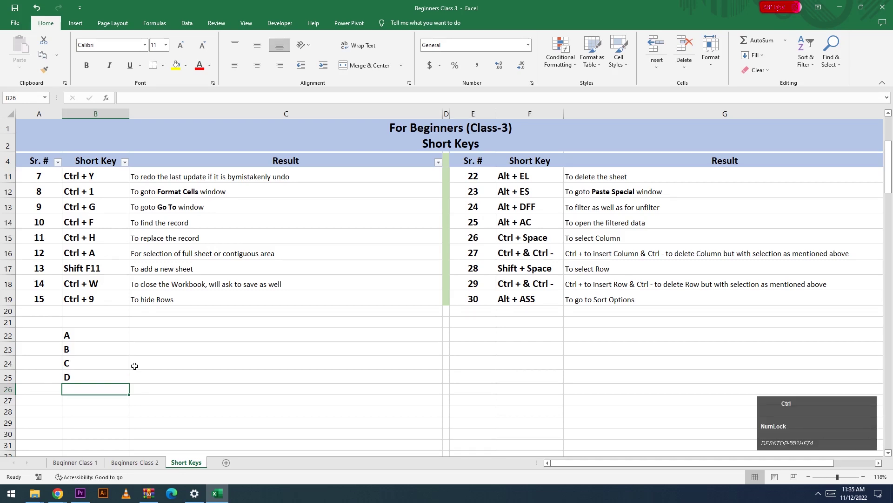
# Undo the last two letter entries, D and C, in column B.
pyautogui.hotkey('ctrl', 'z')
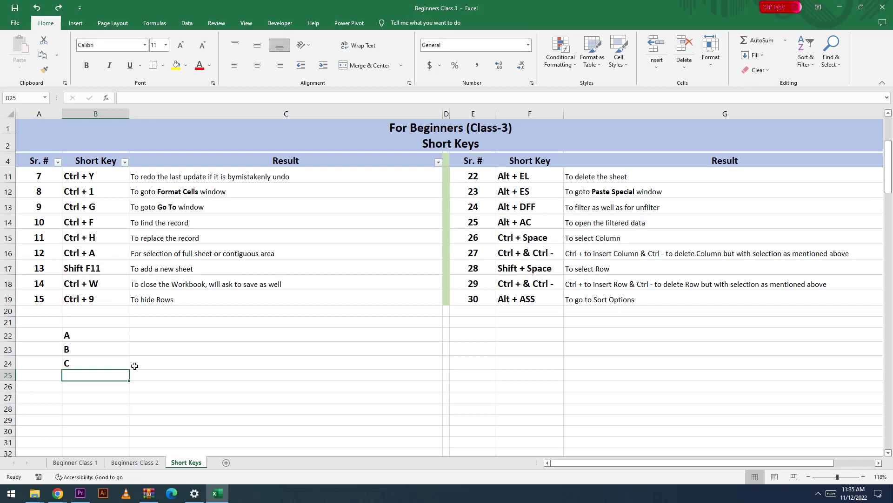
pyautogui.press('ctrl')
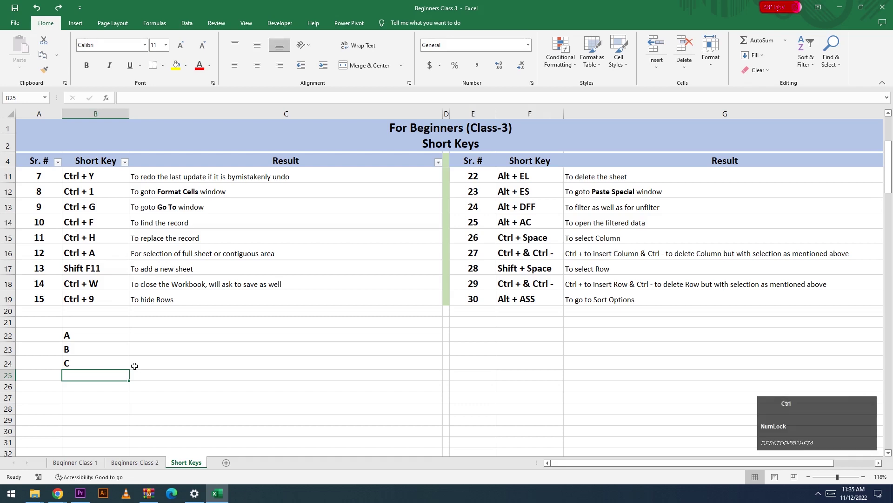
pyautogui.hotkey('ctrl', 'z')
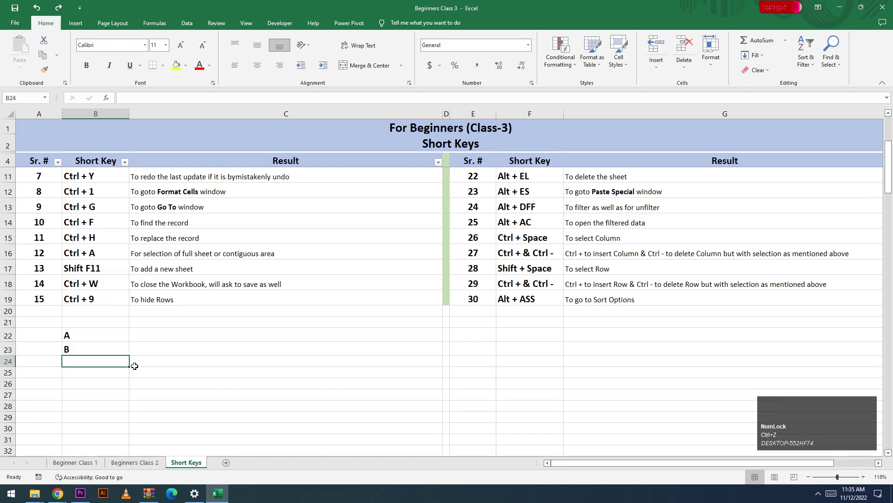
# Undo the remaining letter entries, B in cell B23 and A in cell B22.
pyautogui.hotkey('ctrl', 'z')
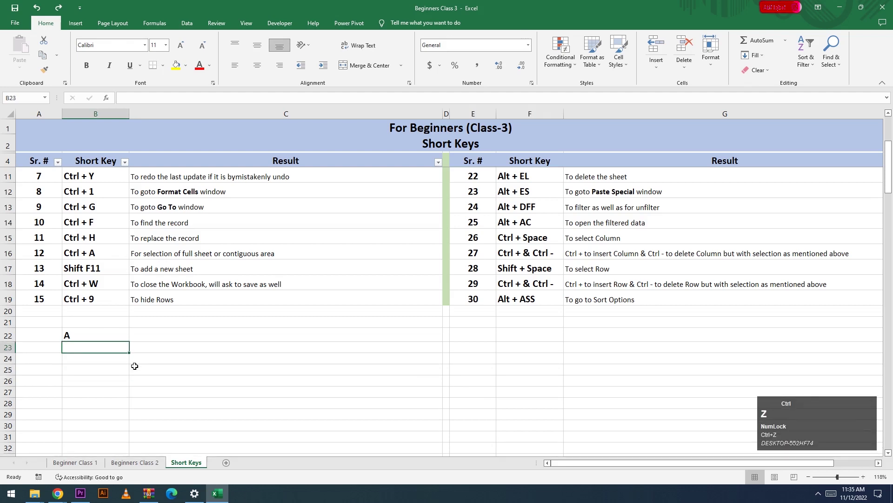
pyautogui.hotkey('ctrl', 'z')
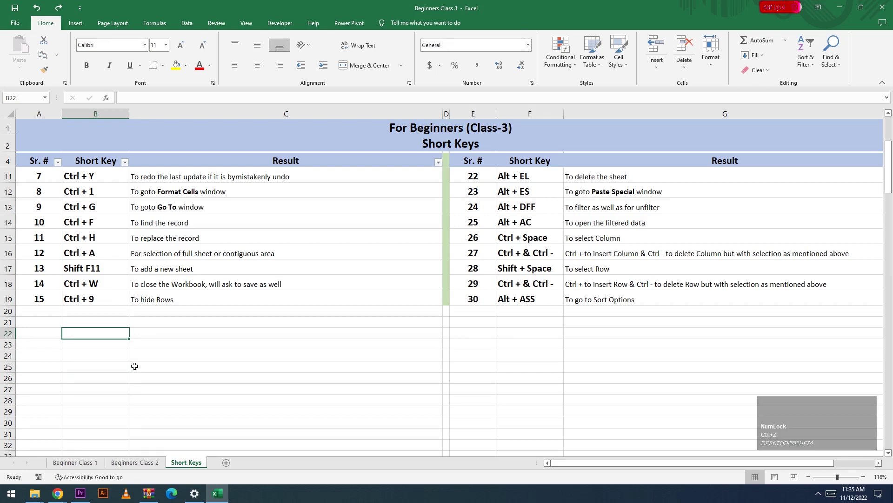
pyautogui.scroll(2, 119, 345)
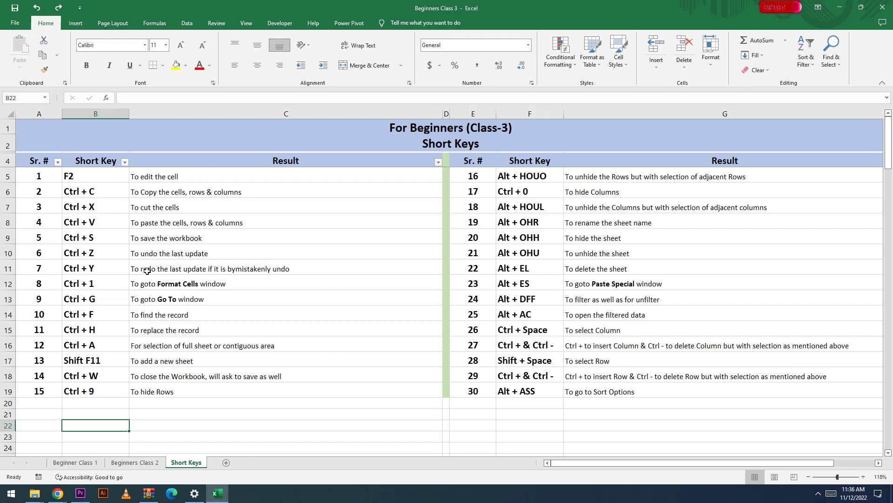
pyautogui.scroll(-1, 152, 265)
pyautogui.scroll(1, 140, 263)
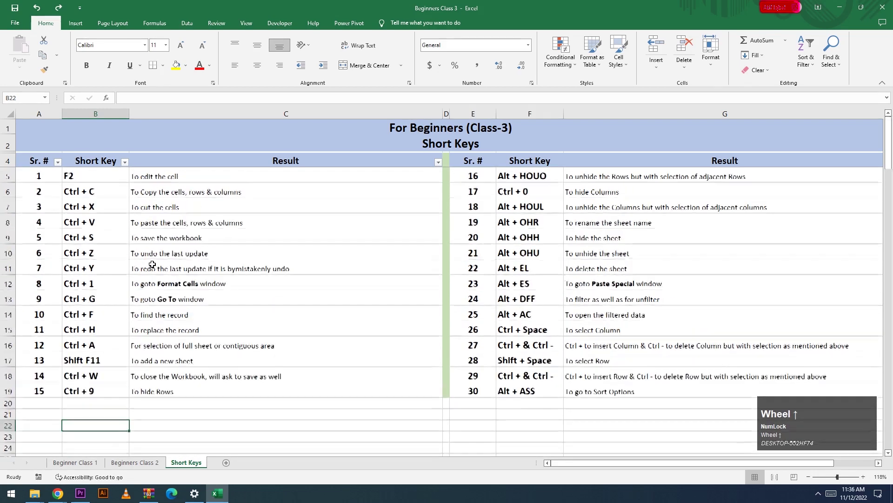
# Redo the four undone letter entries A, B, C and D in cells B22 to B25.
pyautogui.click(42, 269)
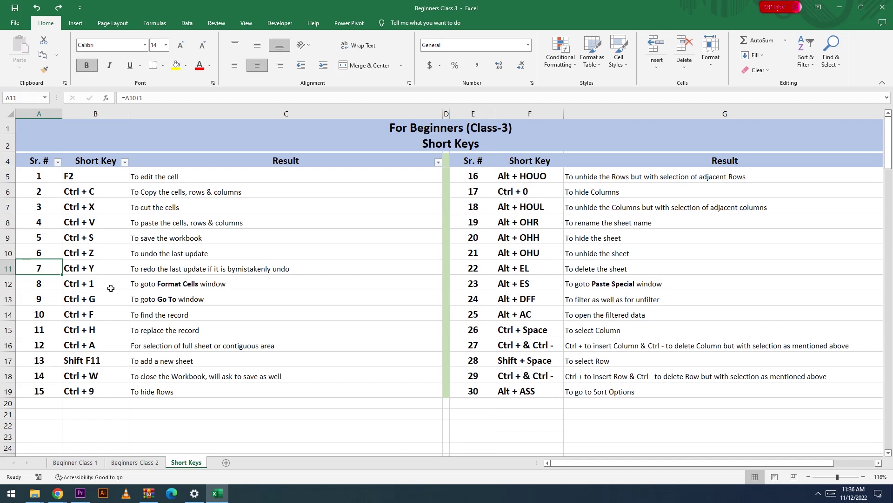
pyautogui.scroll(-2, 110, 288)
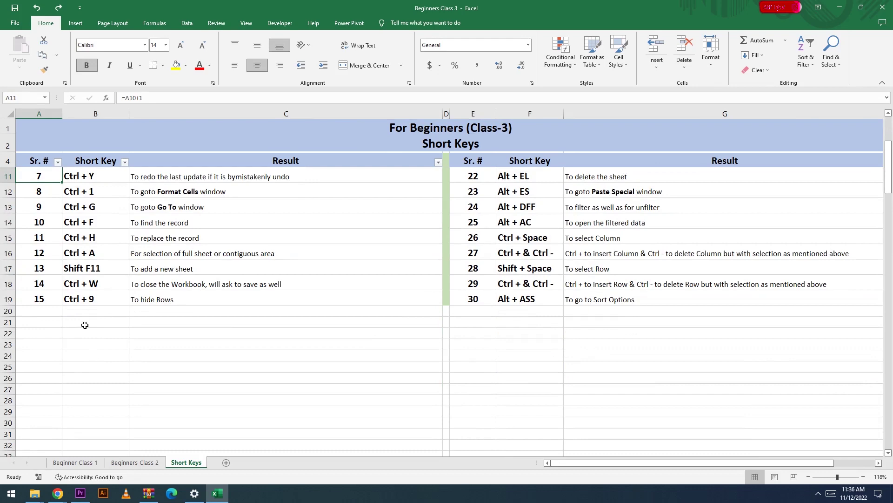
pyautogui.scroll(1, 84, 325)
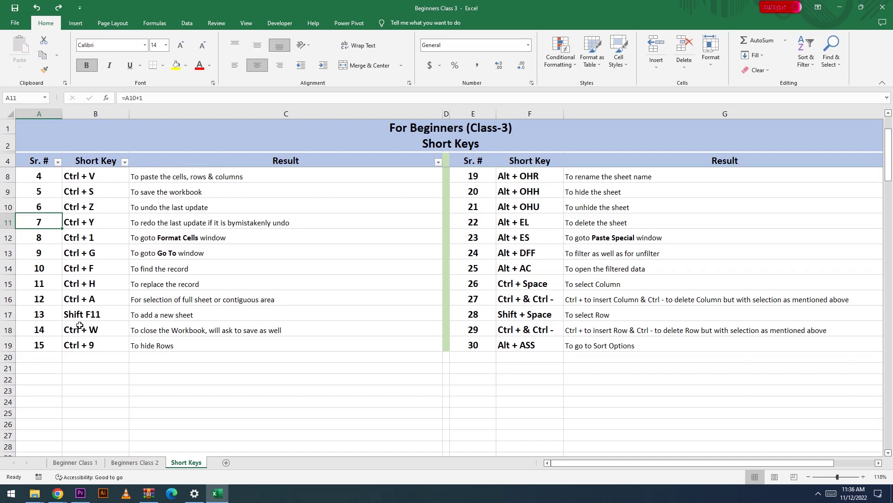
pyautogui.press('ctrl')
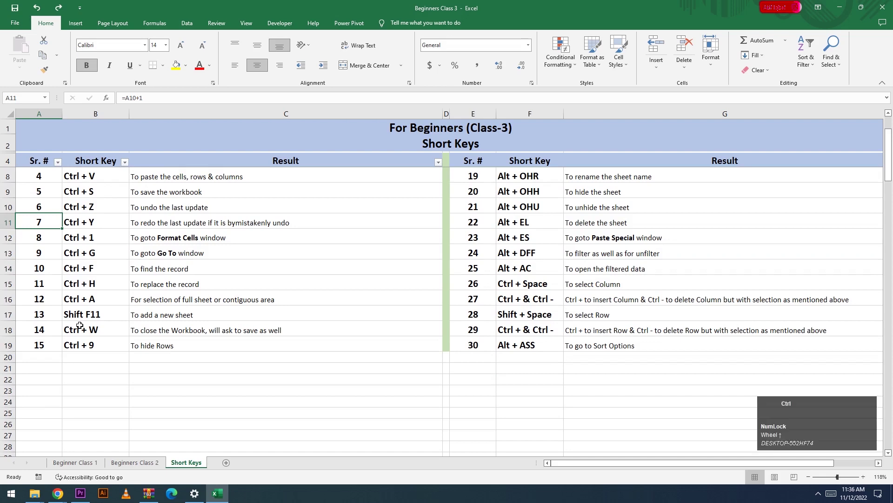
pyautogui.hotkey('ctrl', 'y')
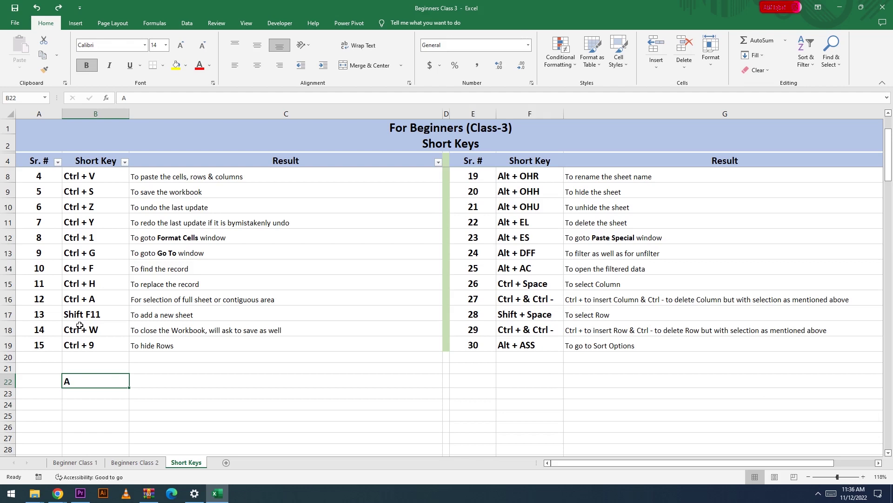
pyautogui.hotkey('ctrl', 'y')
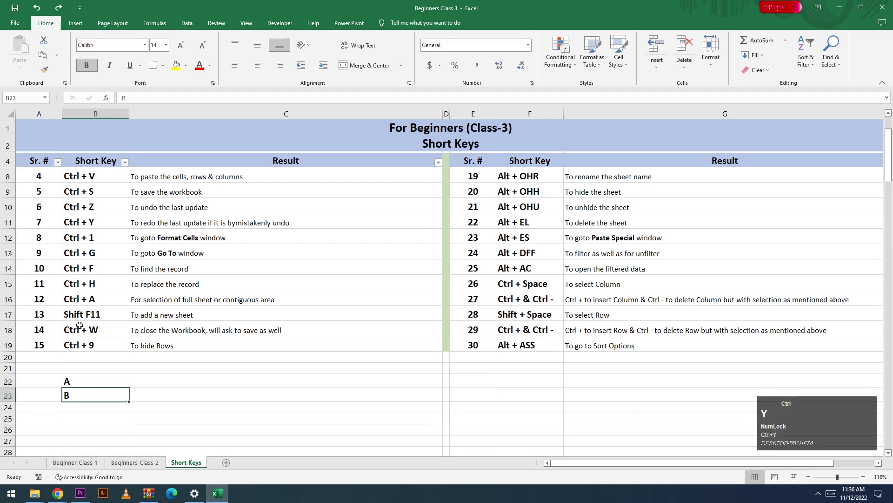
pyautogui.hotkey('ctrl', 'y')
pyautogui.hotkey('ctrl', 'y')
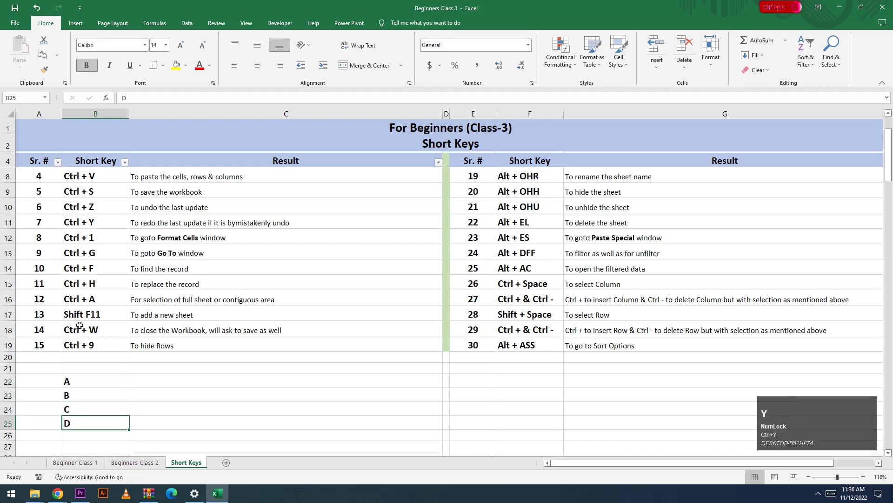
# Open the Format Cells window for cell B12 and close it without changing the format.
pyautogui.scroll(1, 79, 326)
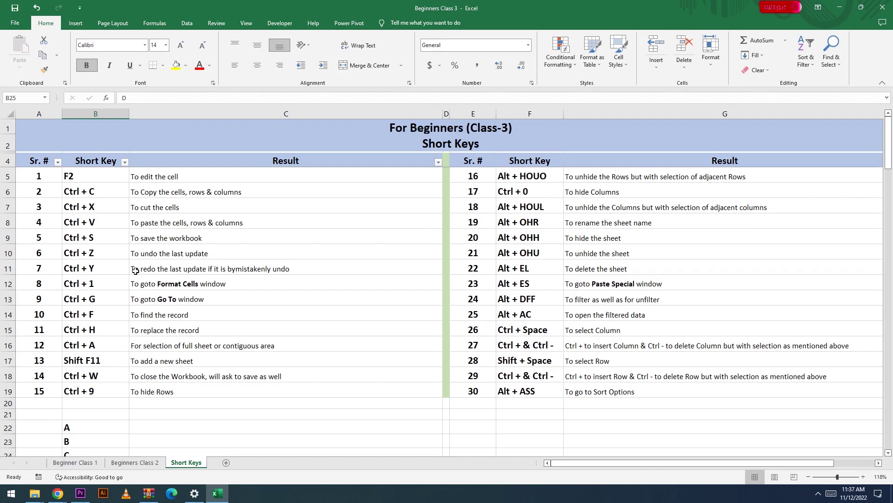
pyautogui.click(45, 285)
pyautogui.click(85, 286)
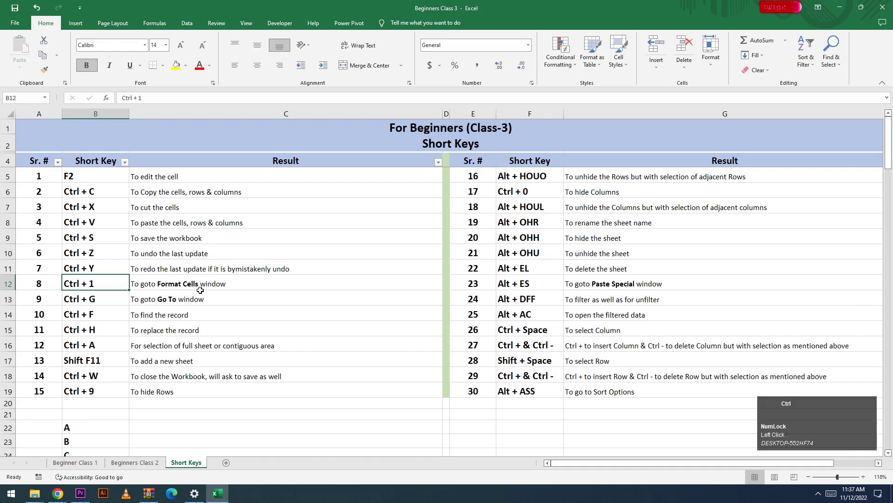
pyautogui.hotkey('ctrl', '1')
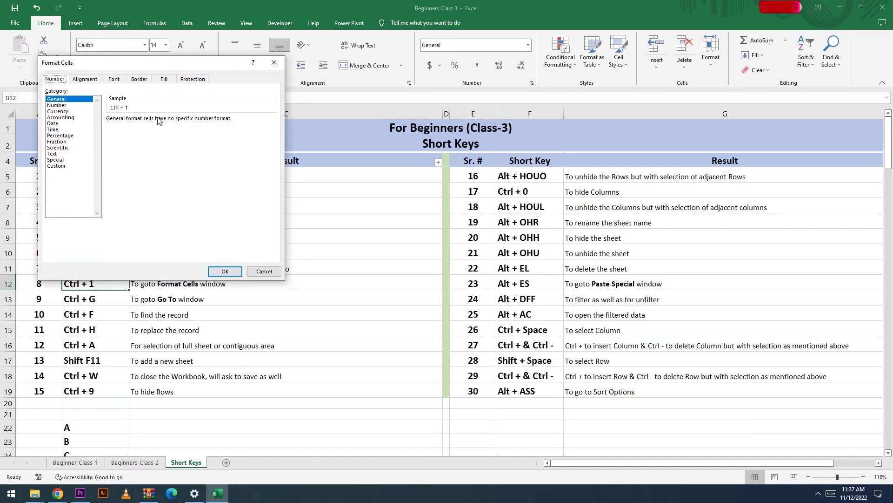
pyautogui.click(225, 272)
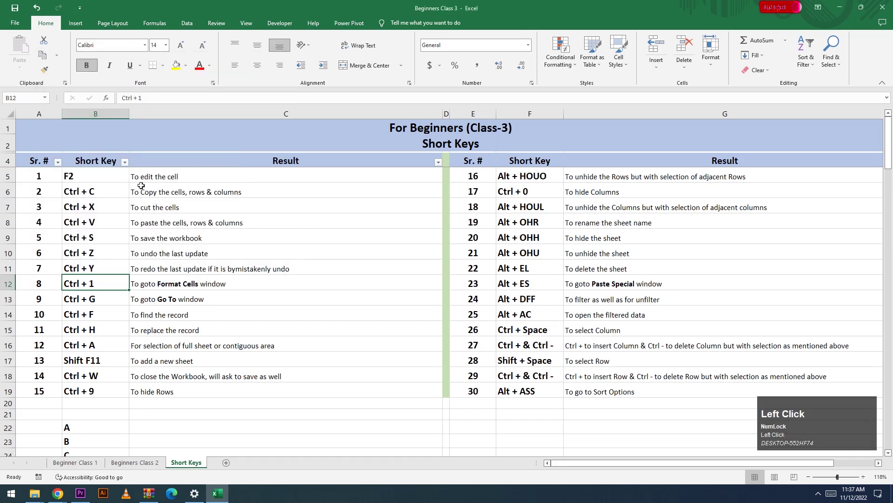
# Open the Go To window from cell A13, close it, and show the Go To command under Find & Select.
pyautogui.click(44, 307)
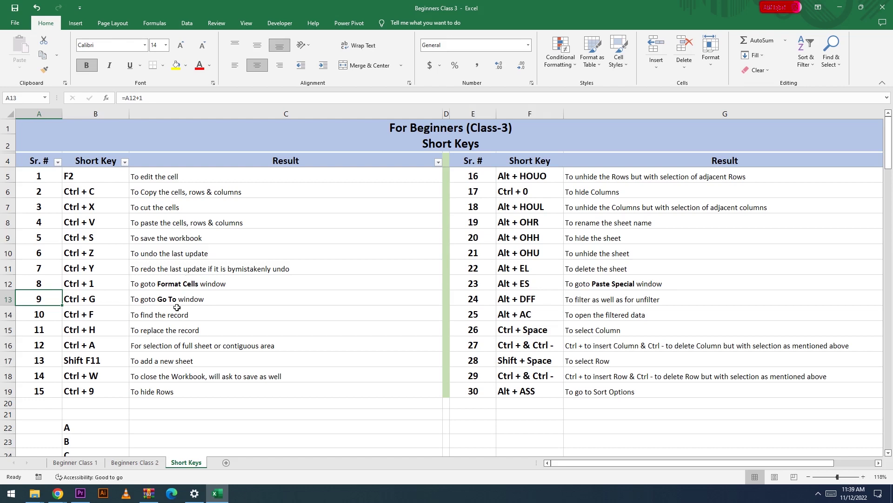
pyautogui.hotkey('ctrl', 'g')
pyautogui.click(202, 222)
pyautogui.click(835, 69)
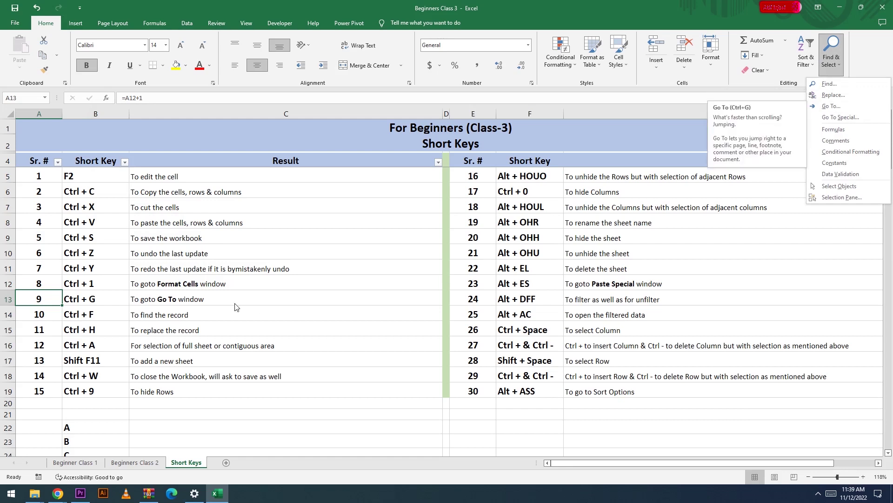
# Select cell B13 and open the Go To window again with its shortcut.
pyautogui.click(74, 301)
pyautogui.click(75, 301)
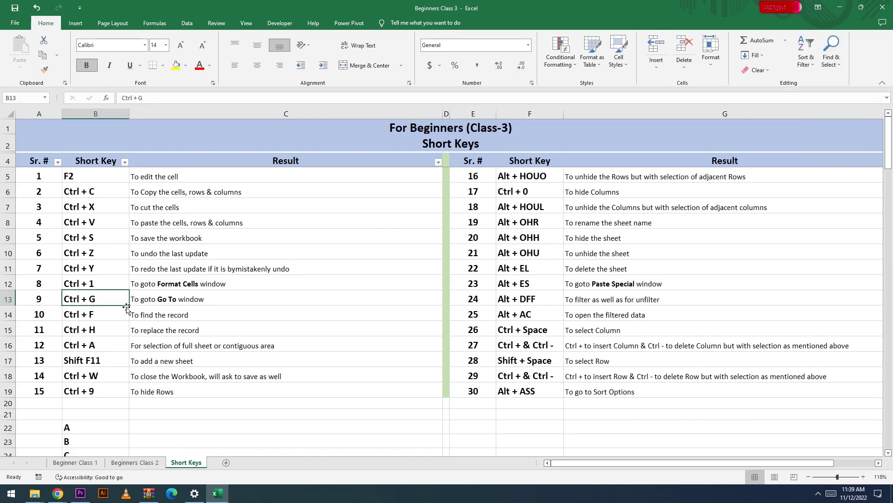
pyautogui.press('ctrl')
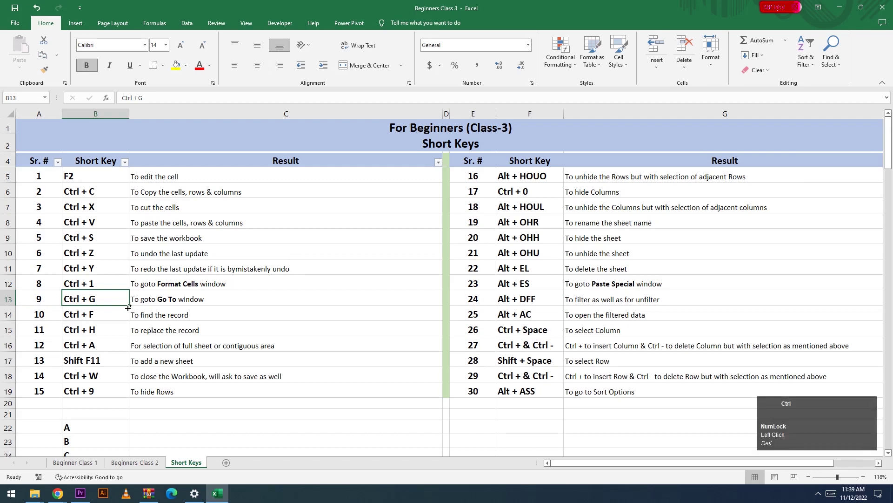
pyautogui.hotkey('ctrl', 'g')
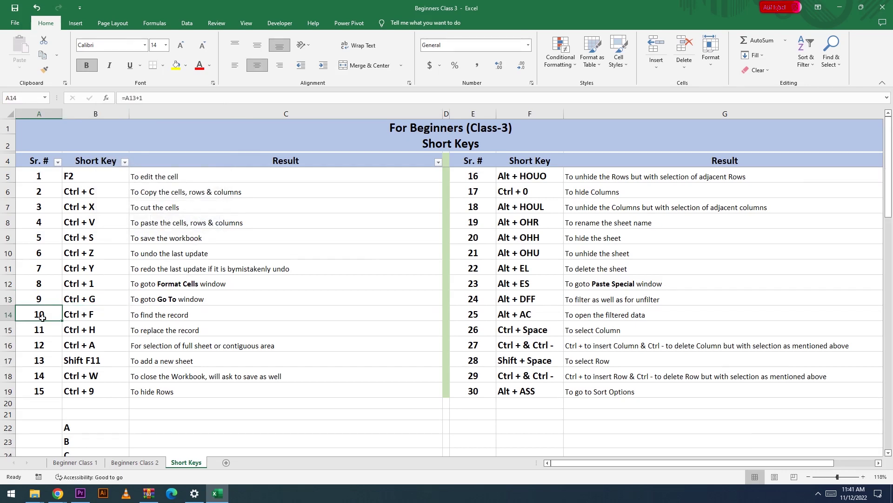
# Find the next cell containing 25 on the sheet, then close the Find and Replace window.
pyautogui.click(88, 316)
pyautogui.click(147, 316)
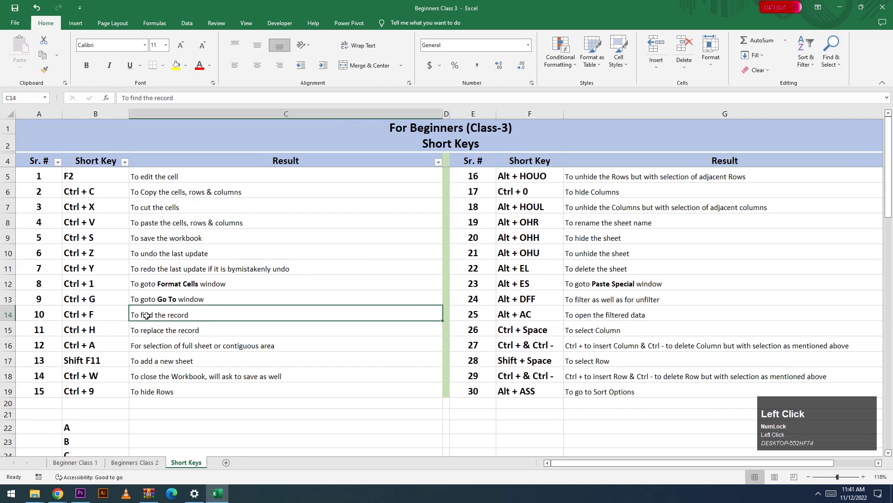
pyautogui.hotkey('ctrl', 'f')
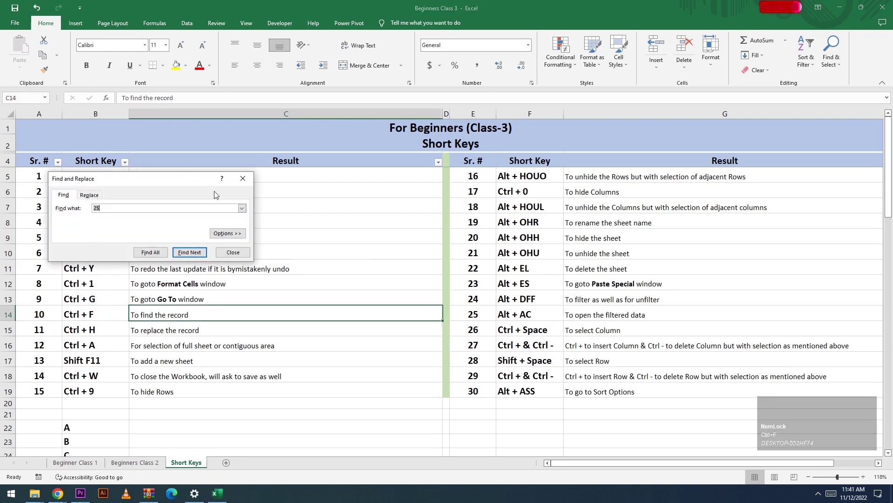
pyautogui.click(64, 196)
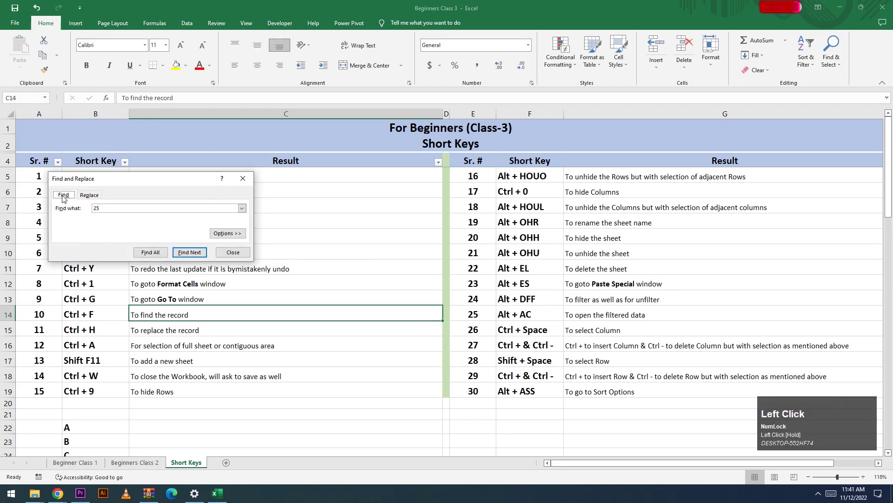
pyautogui.click(88, 195)
pyautogui.click(63, 196)
pyautogui.click(107, 209)
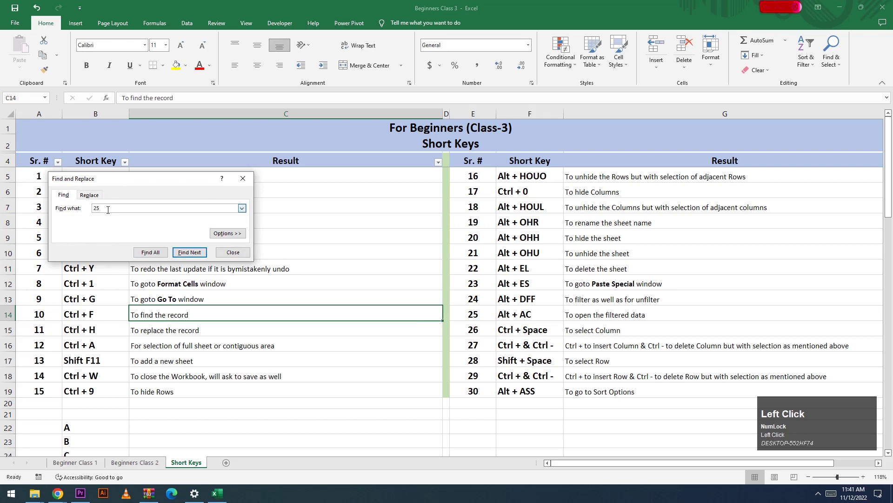
pyautogui.click(181, 255)
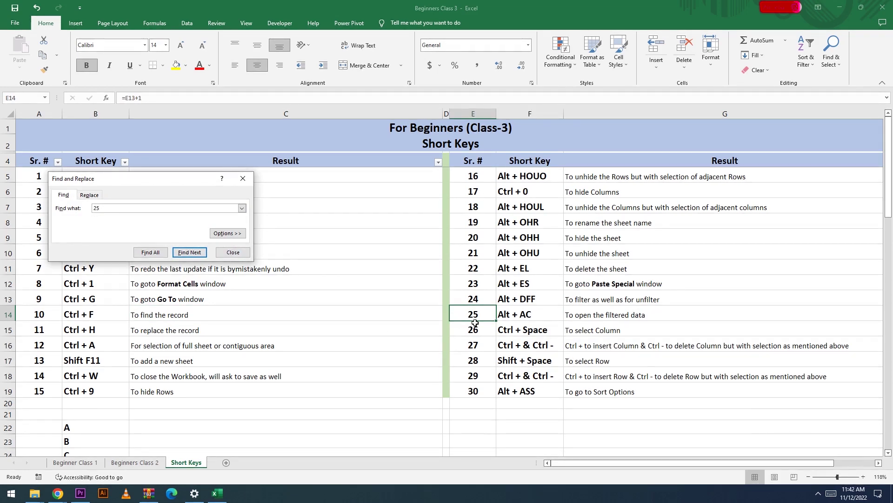
pyautogui.click(233, 252)
# Open Replace from cell B15 and set the text to find to "Short Keys".
pyautogui.click(49, 333)
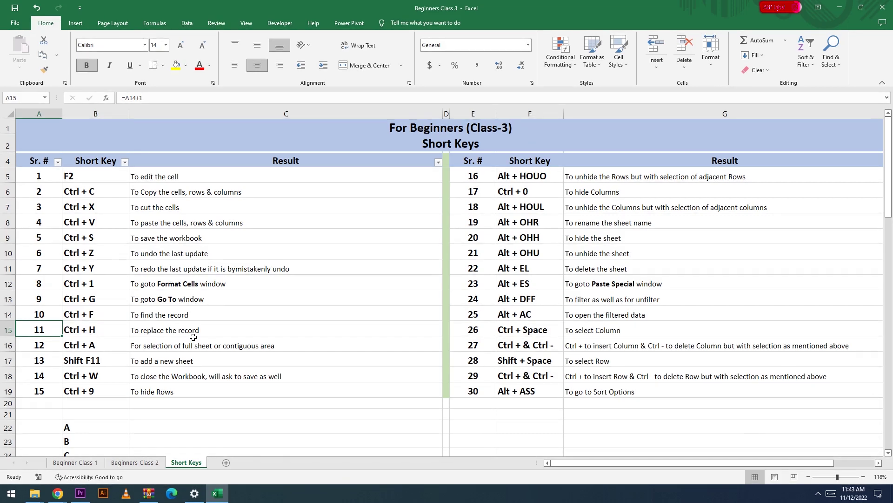
pyautogui.click(94, 334)
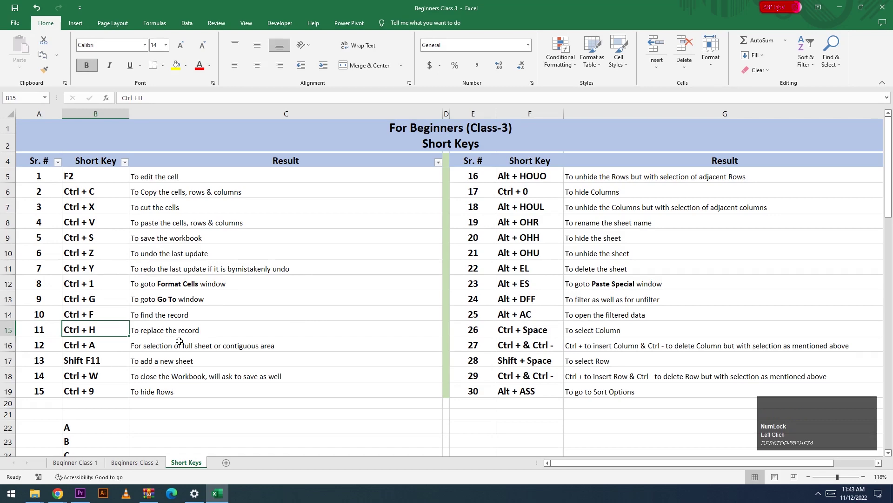
pyautogui.hotkey('ctrl', 'h')
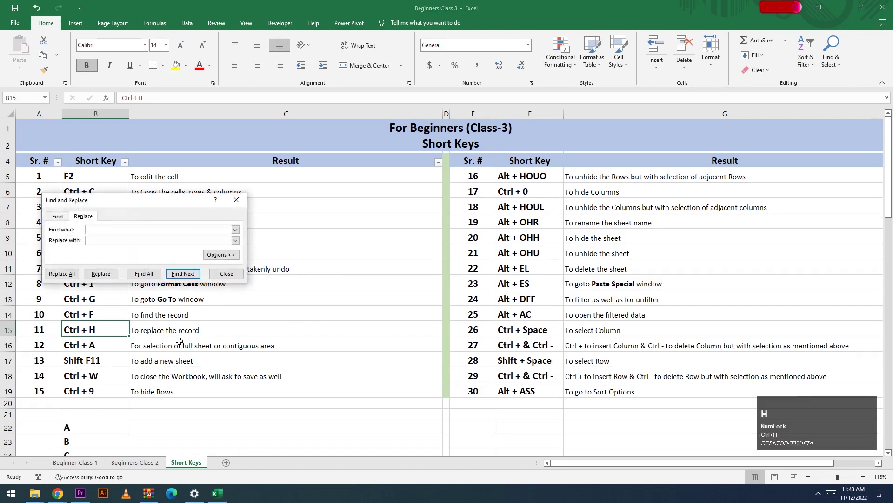
pyautogui.click(101, 230)
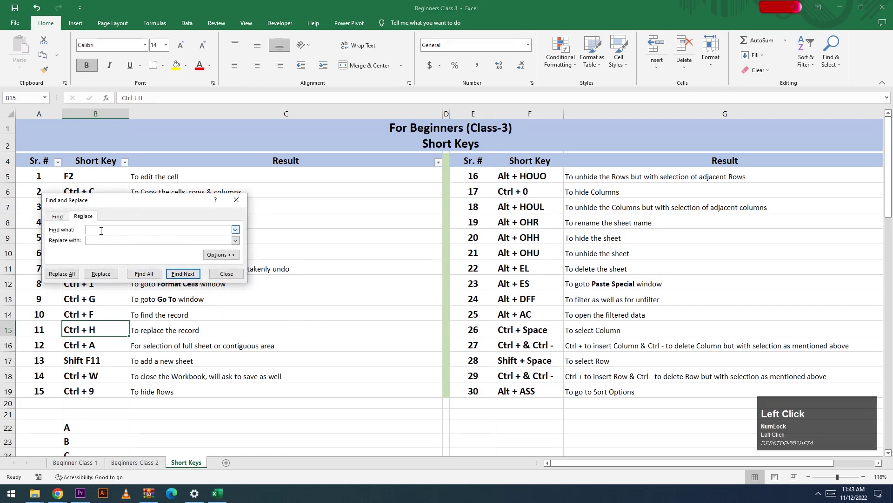
pyautogui.click(92, 228)
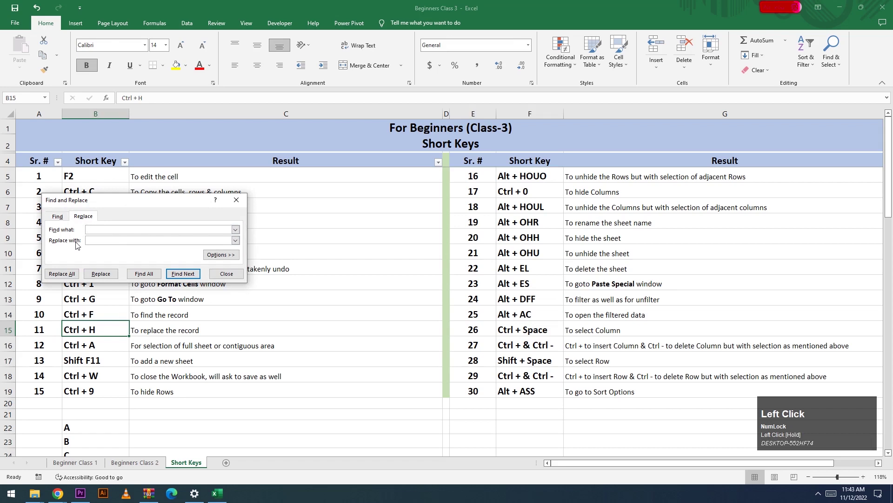
pyautogui.click(95, 228)
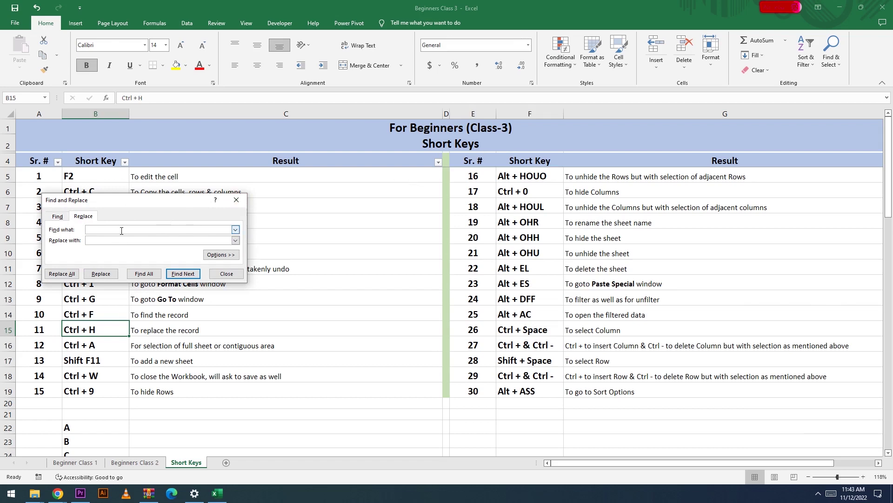
pyautogui.write('Short ')
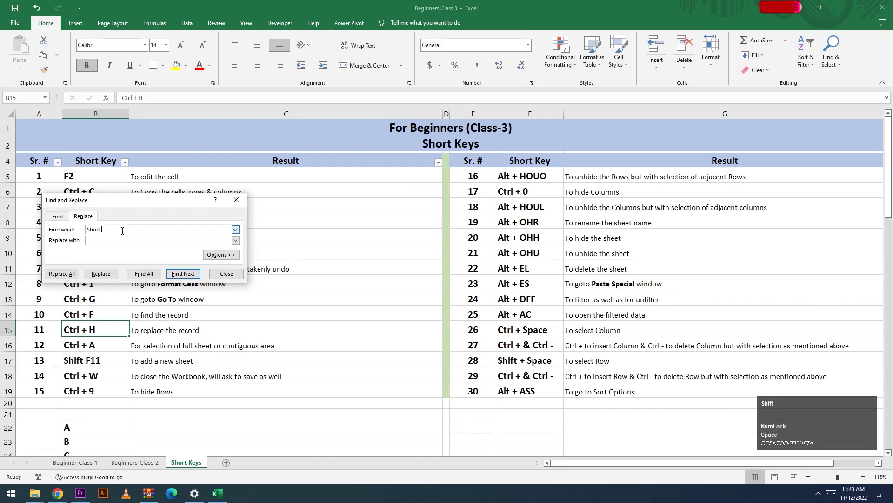
pyautogui.write('Keys')
# Replace all occurrences of "Short Keys" with "Frequently used Short Keys" and close the Find and Replace window.
pyautogui.click(102, 241)
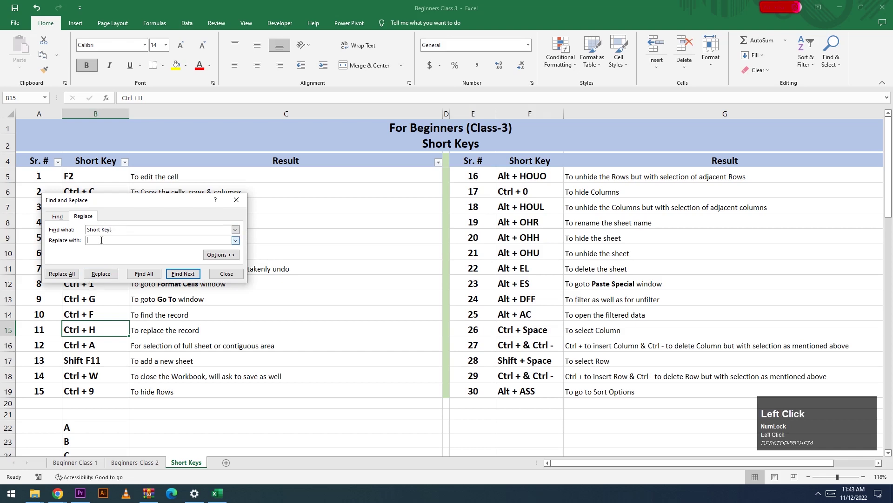
pyautogui.write('Frequently used')
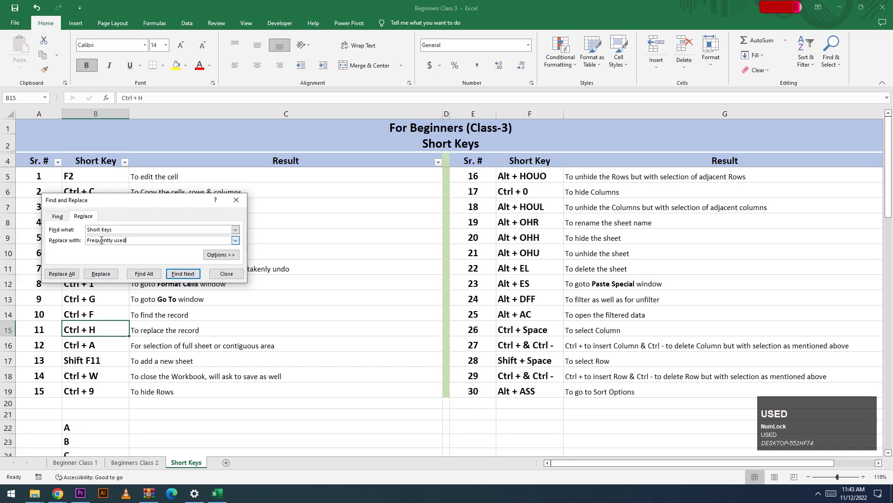
pyautogui.write(' Sho')
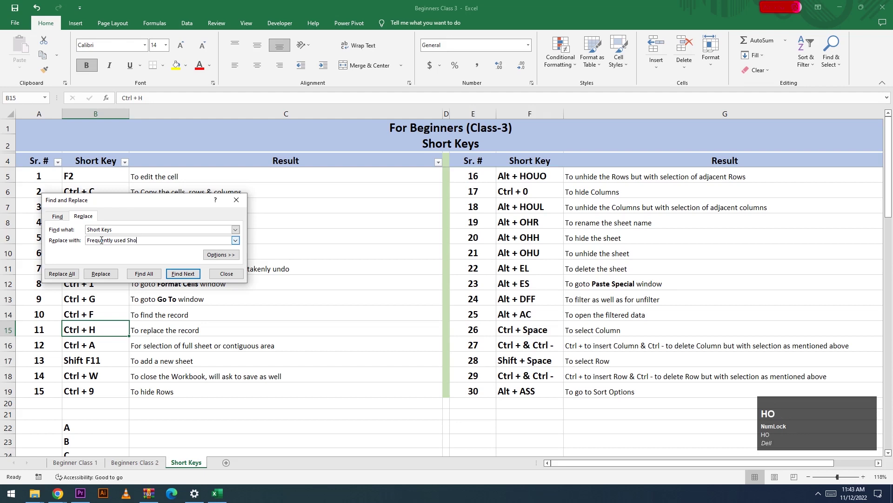
pyautogui.write('rt Keys')
pyautogui.click(55, 275)
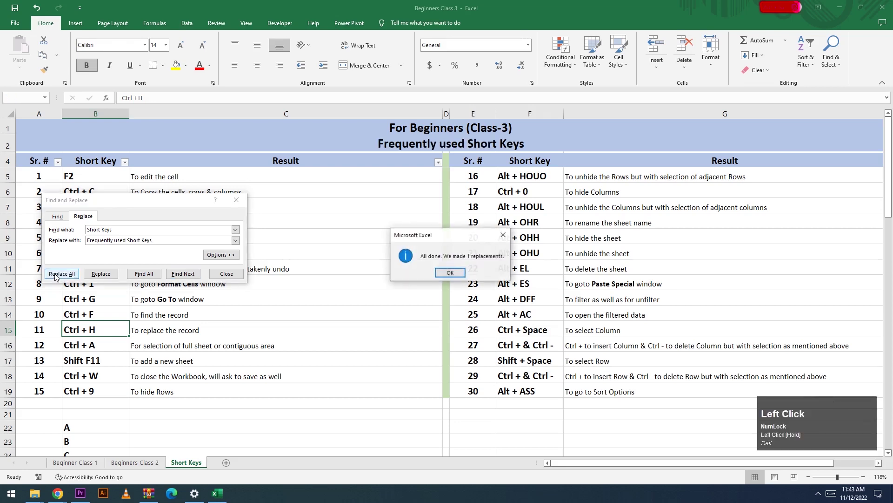
pyautogui.click(449, 273)
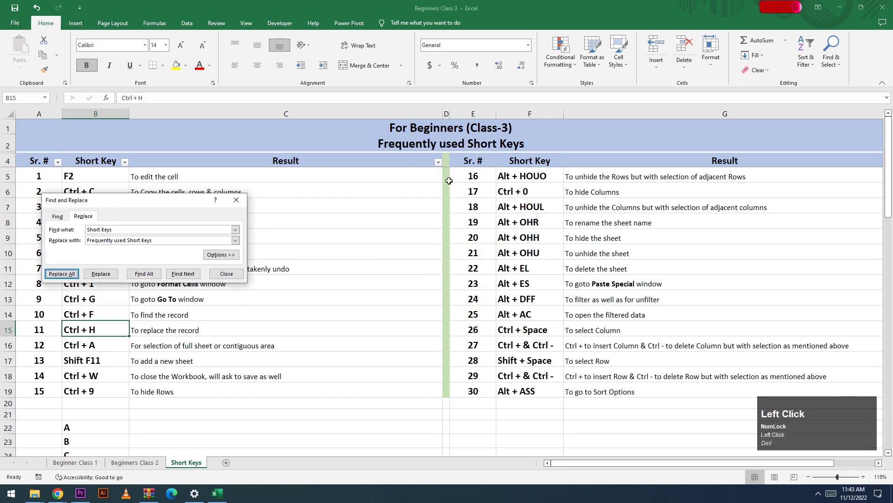
pyautogui.click(237, 200)
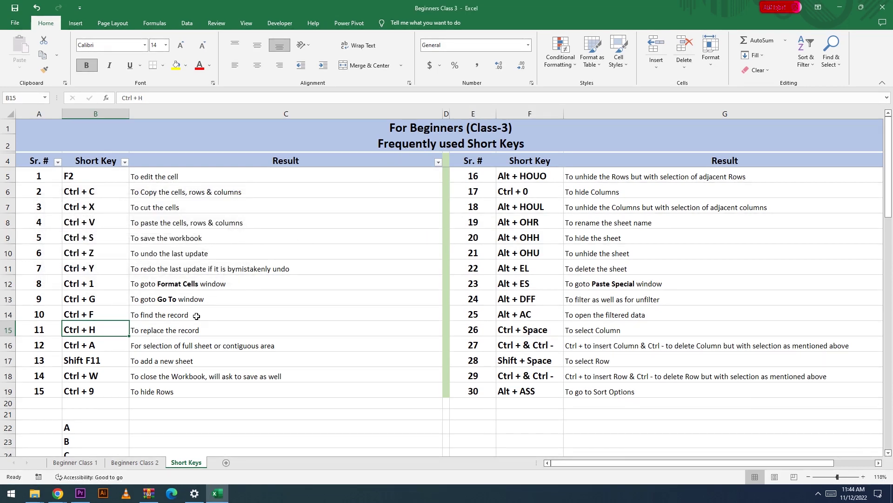
# Undo the title text replacement and select the Ctrl + Y entry in cell B11.
pyautogui.hotkey('ctrl', 'z')
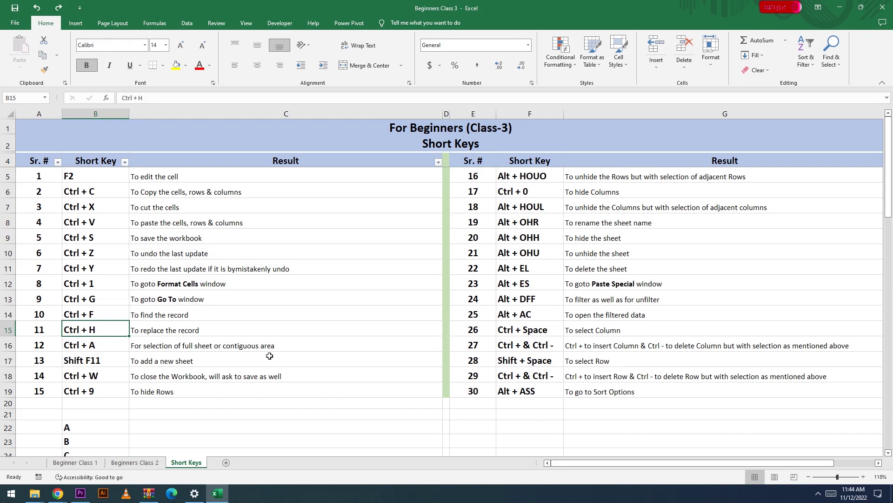
pyautogui.click(194, 356)
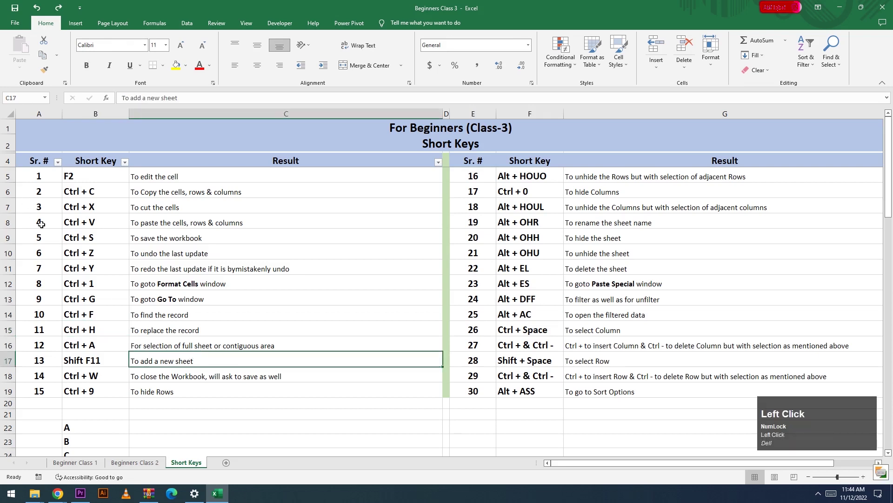
pyautogui.click(86, 239)
pyautogui.click(90, 266)
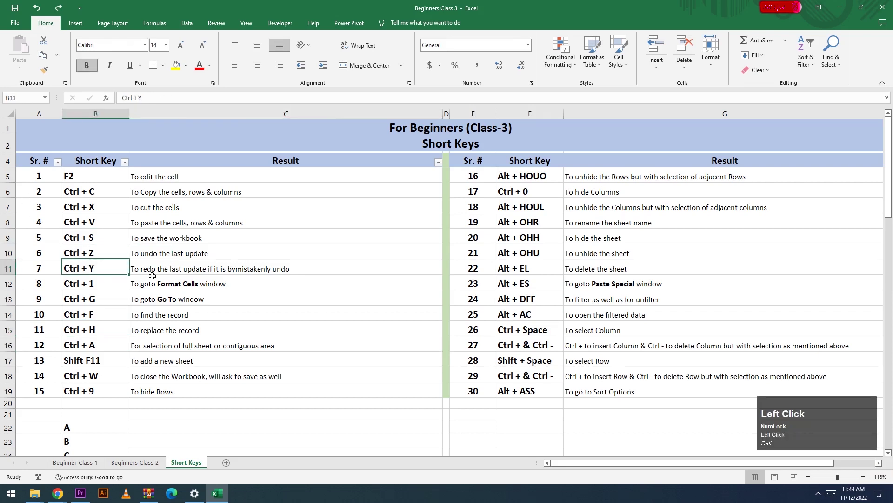
# Highlight the contiguous table A4:C19 and the separator cells D4:D19 to show the table's boundaries.
pyautogui.moveTo(37, 159); pyautogui.dragTo(240, 391)
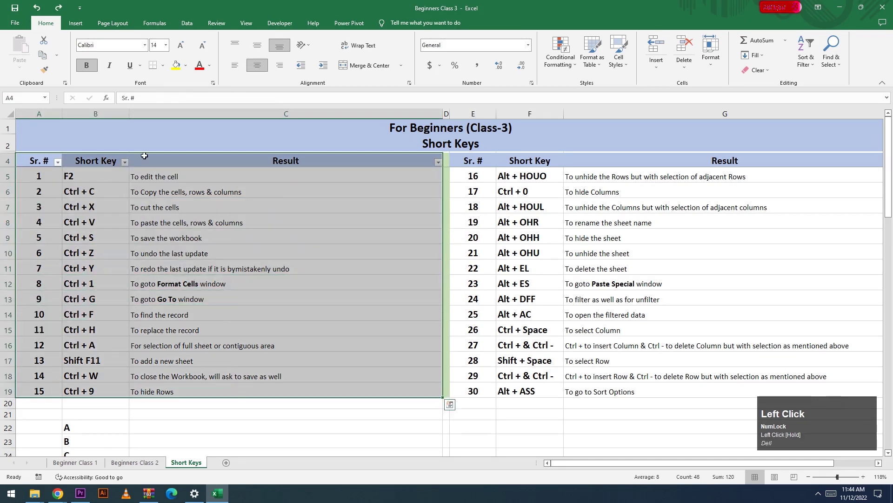
pyautogui.moveTo(30, 150); pyautogui.dragTo(376, 155)
pyautogui.moveTo(446, 161); pyautogui.dragTo(446, 381)
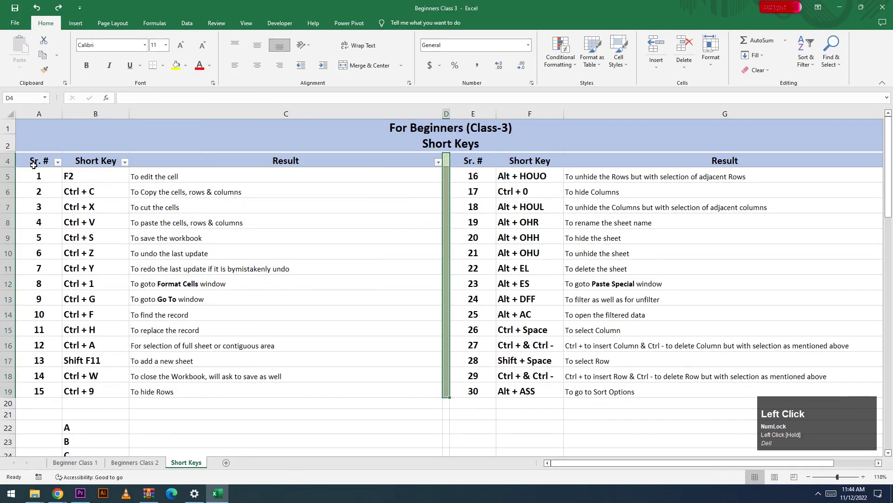
pyautogui.moveTo(34, 162); pyautogui.dragTo(142, 388)
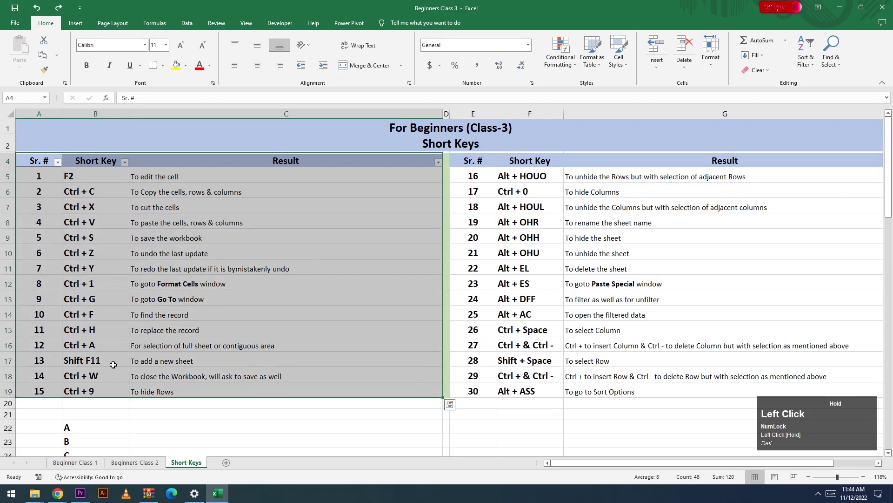
pyautogui.moveTo(26, 163); pyautogui.dragTo(219, 392)
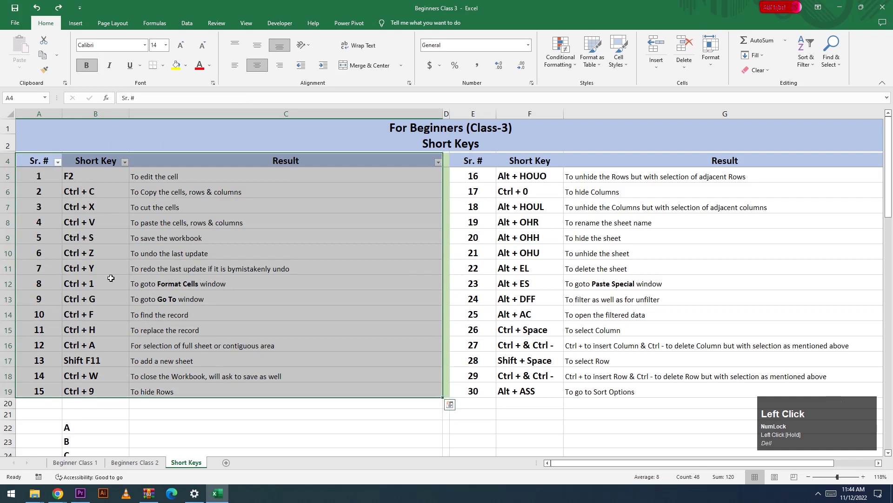
# Select the whole contiguous table from cell B11, then the entire sheet from empty cell C22, and clear the selection.
pyautogui.click(102, 272)
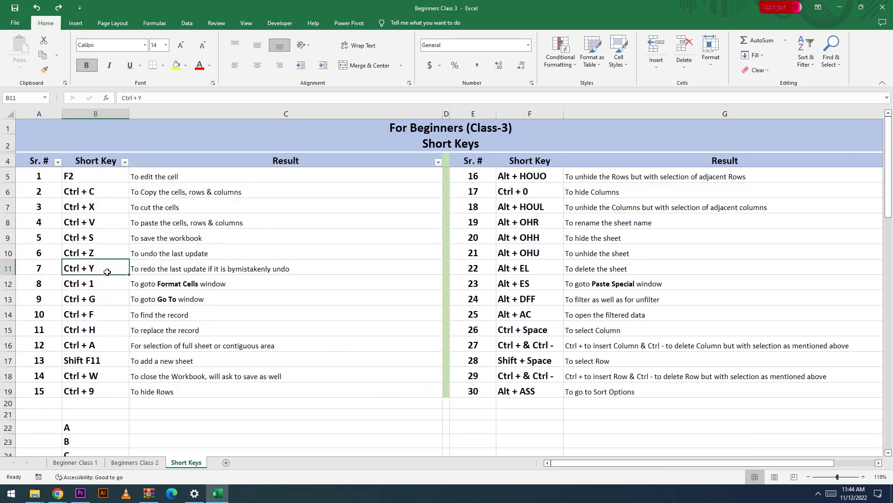
pyautogui.hotkey('ctrl', 'a')
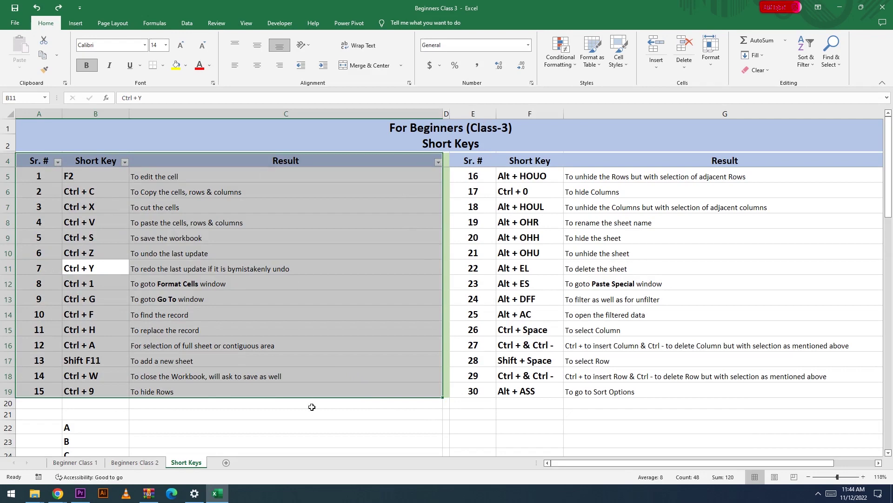
pyautogui.click(314, 424)
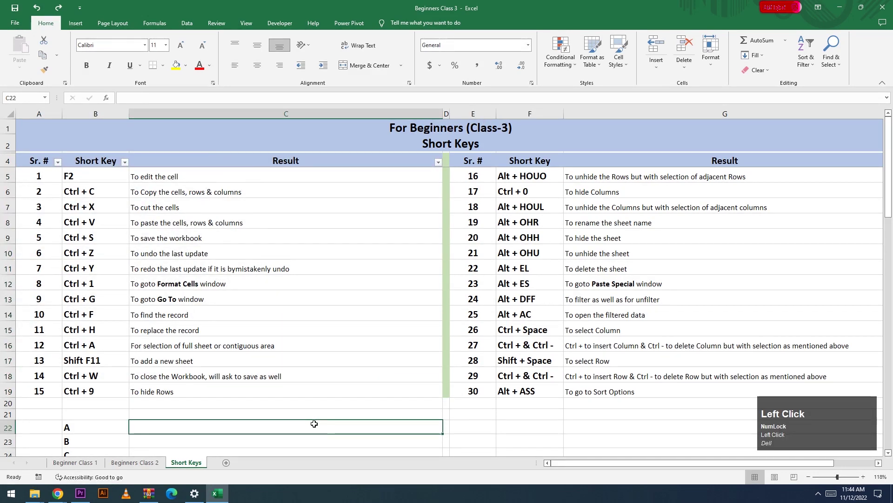
pyautogui.hotkey('ctrl', 'a')
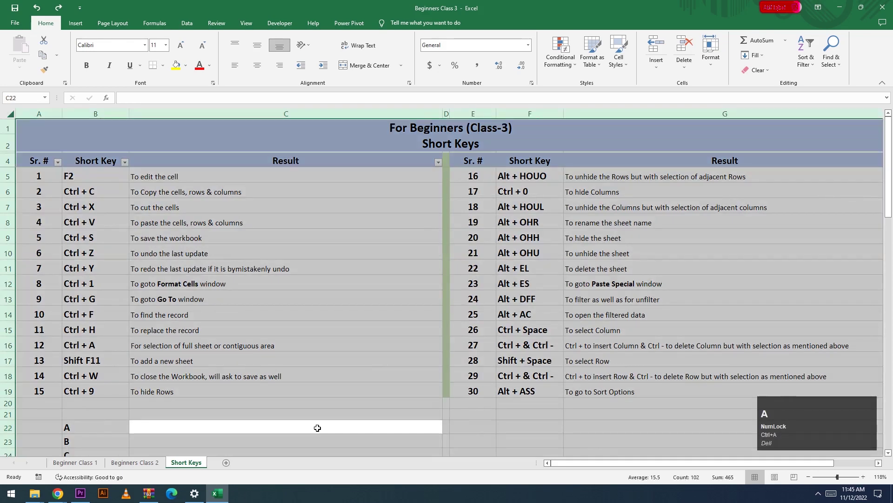
pyautogui.scroll(-20, 381, 389)
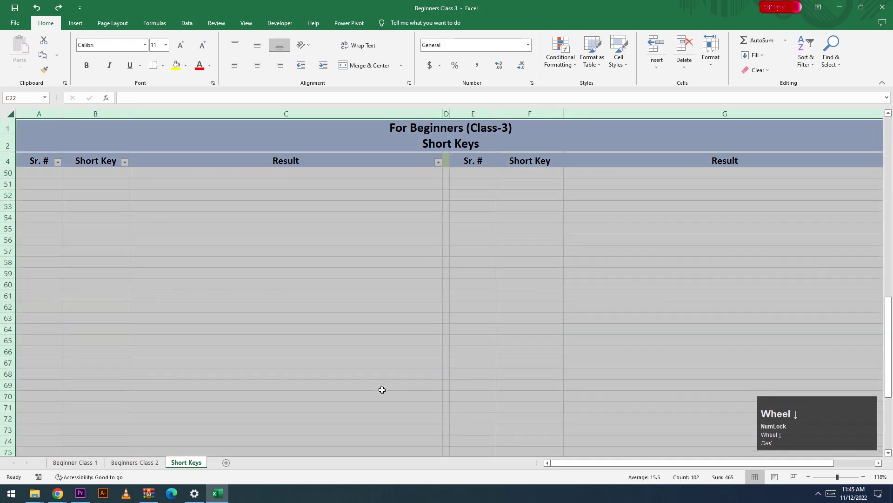
pyautogui.scroll(20, 382, 389)
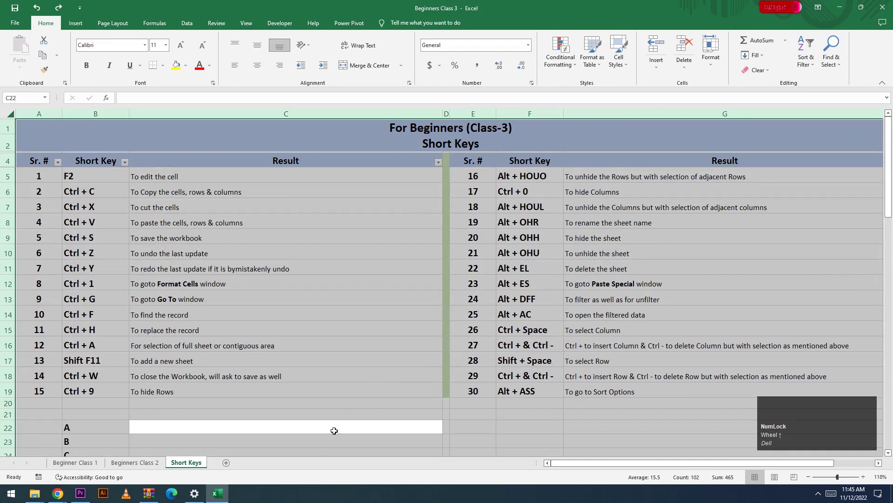
pyautogui.click(335, 416)
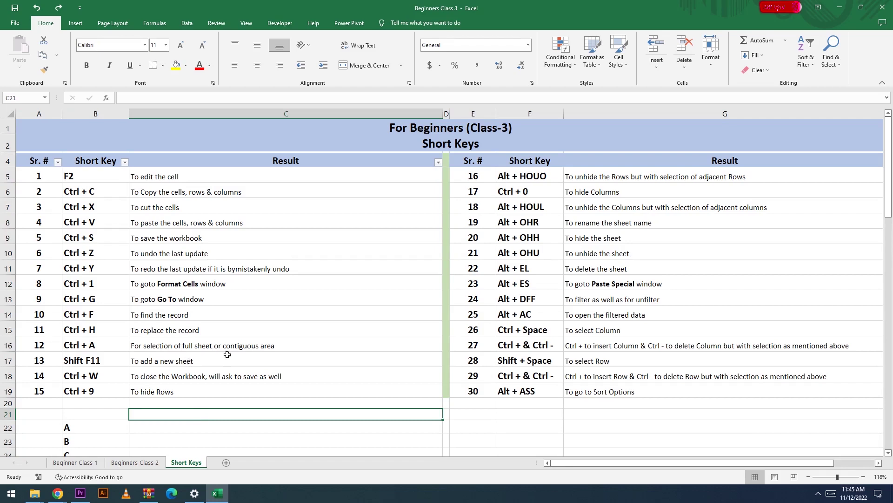
# Insert a new blank worksheet before the Short Keys sheet, starting from cell A17.
pyautogui.click(208, 319)
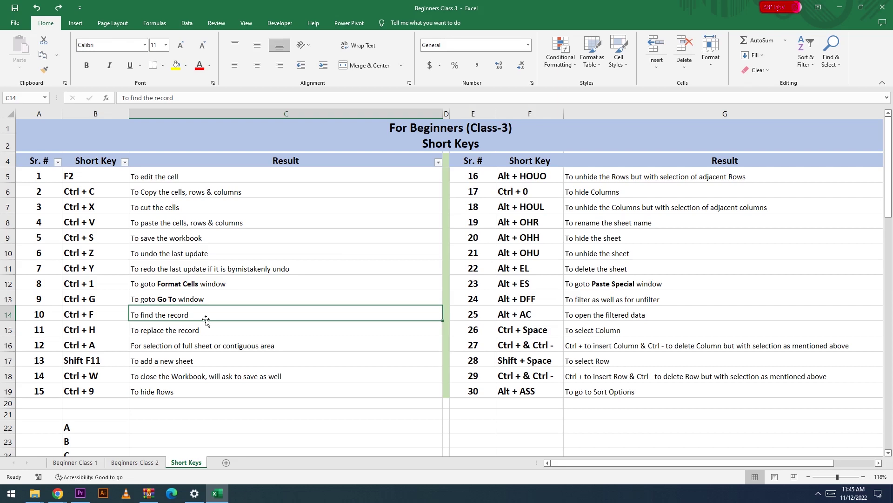
pyautogui.click(47, 362)
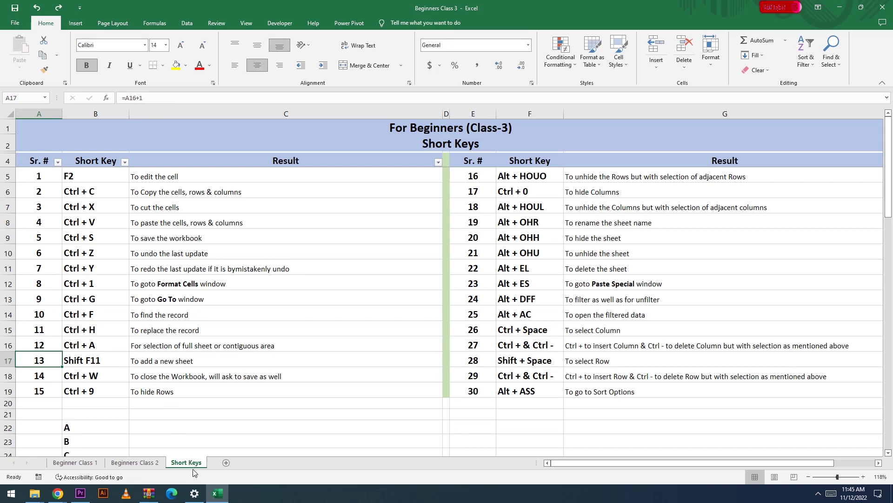
pyautogui.press('shift')
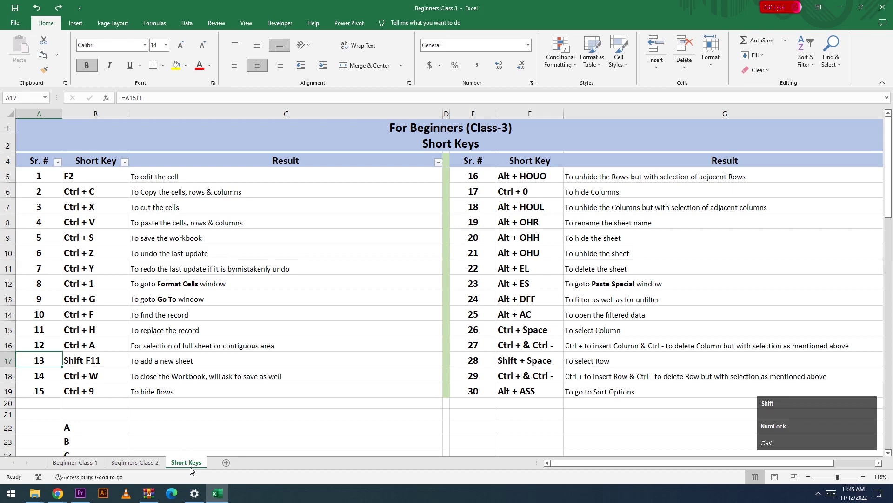
pyautogui.hotkey('shift', 'F11')
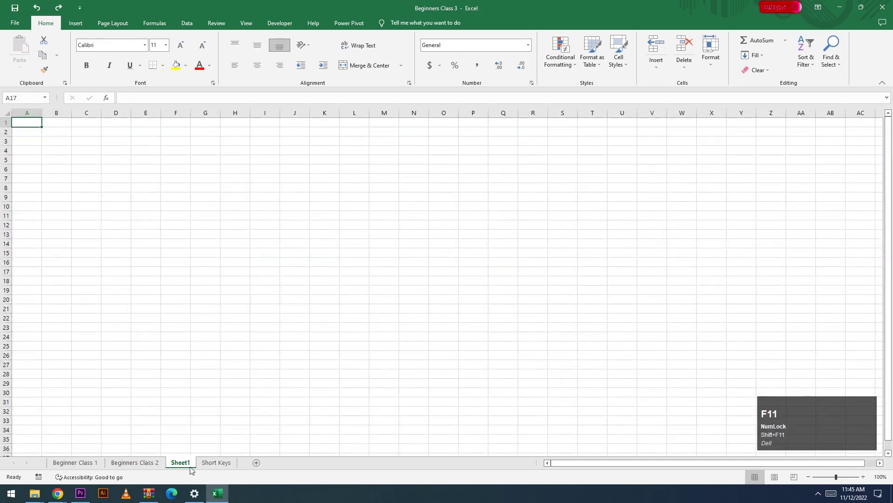
# Delete the newly added Sheet1 from the workbook.
pyautogui.click(187, 465)
pyautogui.click(193, 431)
pyautogui.rightClick(177, 464)
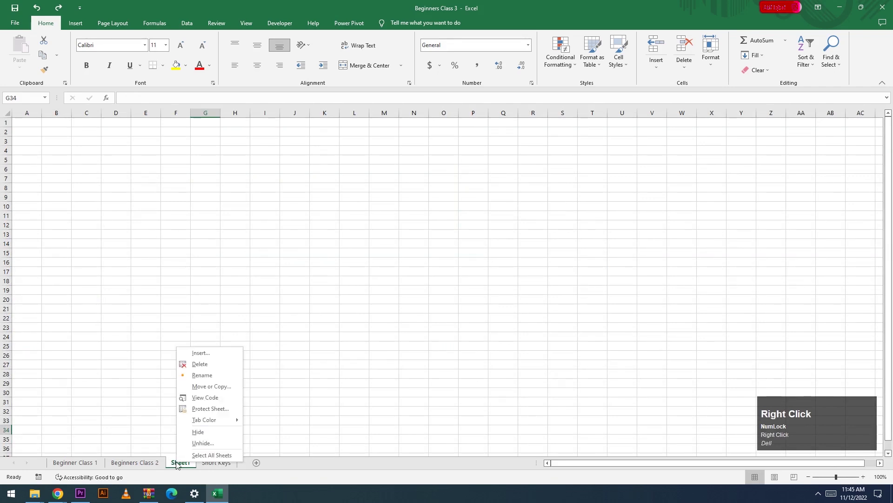
pyautogui.click(200, 363)
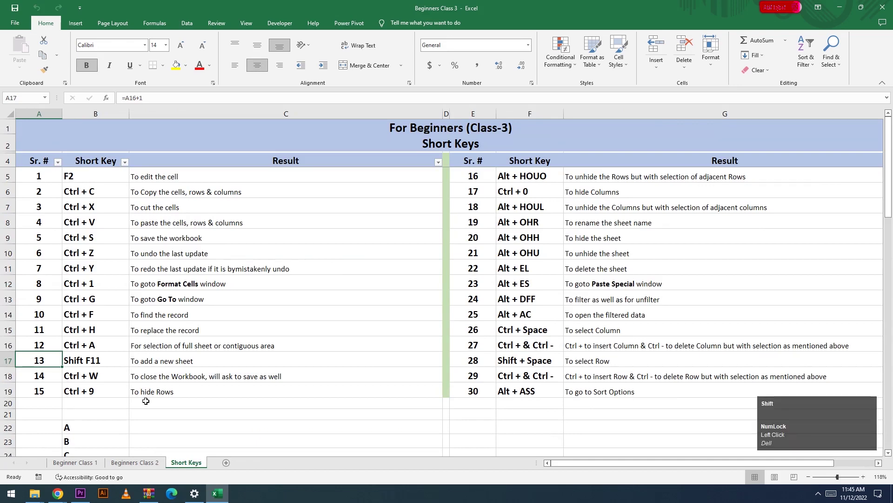
# Insert five more blank worksheets before the Short Keys sheet.
pyautogui.hotkey('shift', 'F11')
pyautogui.hotkey('shift', 'F11')
pyautogui.hotkey('shift', 'F11')
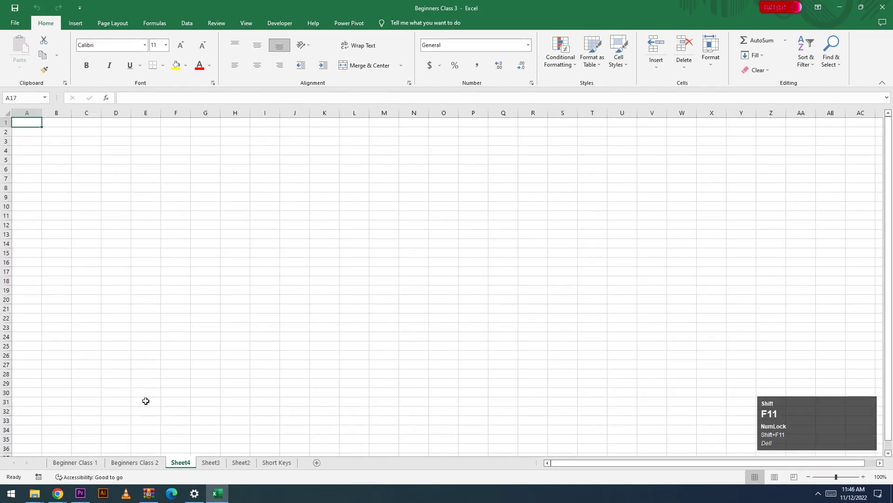
pyautogui.hotkey('shift', 'F11')
pyautogui.hotkey('shift', 'F11')
# Delete all five newly inserted blank worksheets one after another, returning to the Short Keys sheet.
pyautogui.hotkey('alt', 'e')
pyautogui.press('l')
pyautogui.hotkey('alt', 'e')
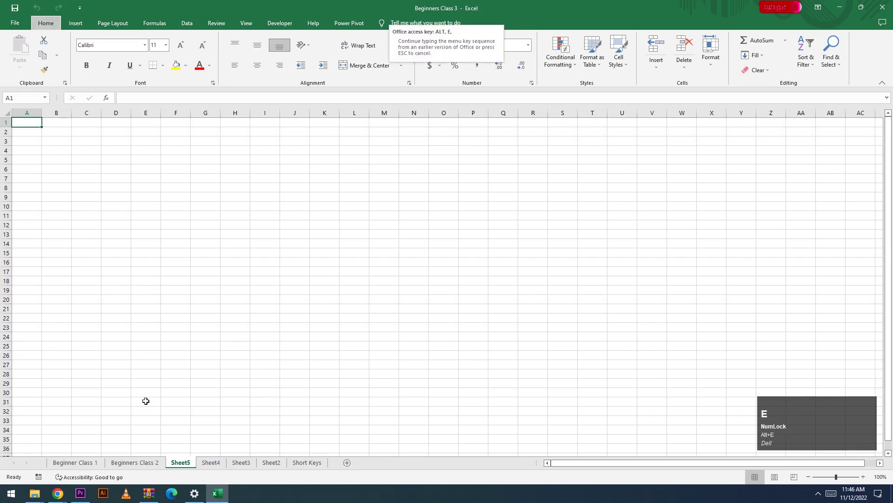
pyautogui.press('l')
pyautogui.hotkey('alt', 'e')
pyautogui.press('l')
pyautogui.hotkey('alt', 'e')
pyautogui.press('l')
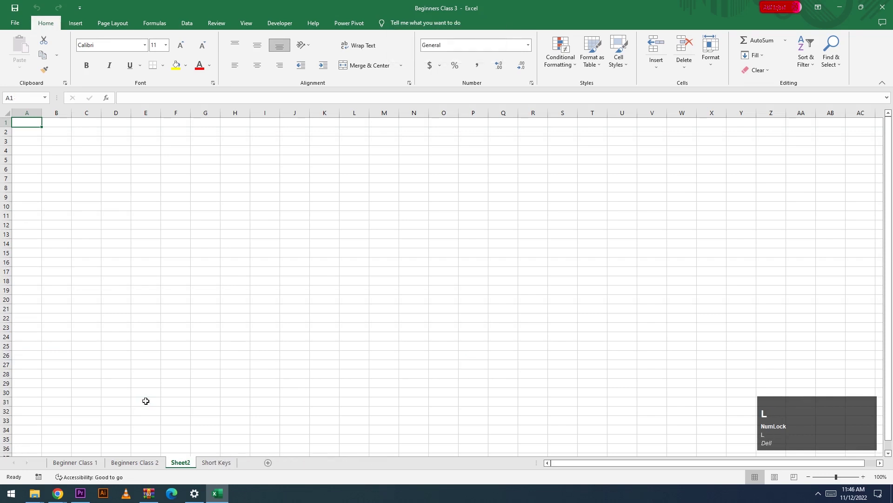
pyautogui.hotkey('alt', 'e')
pyautogui.press('l')
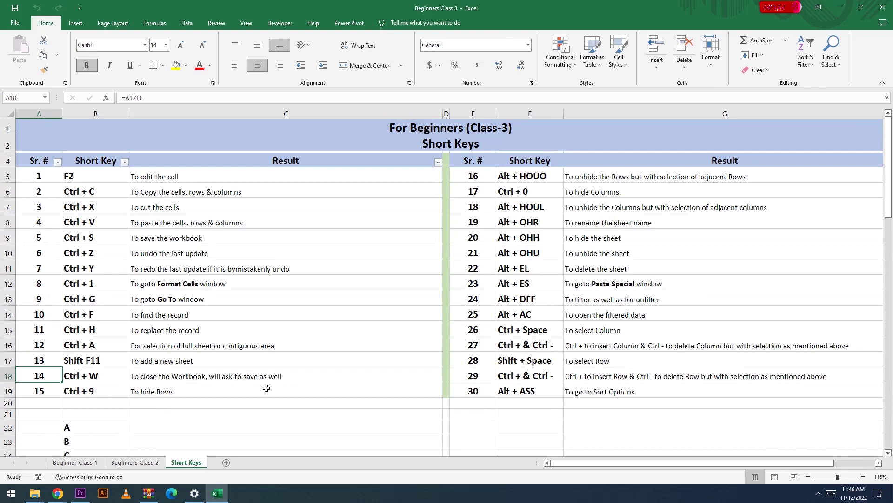
# Enter AAA in cell C22 of the Short Keys sheet.
pyautogui.click(94, 378)
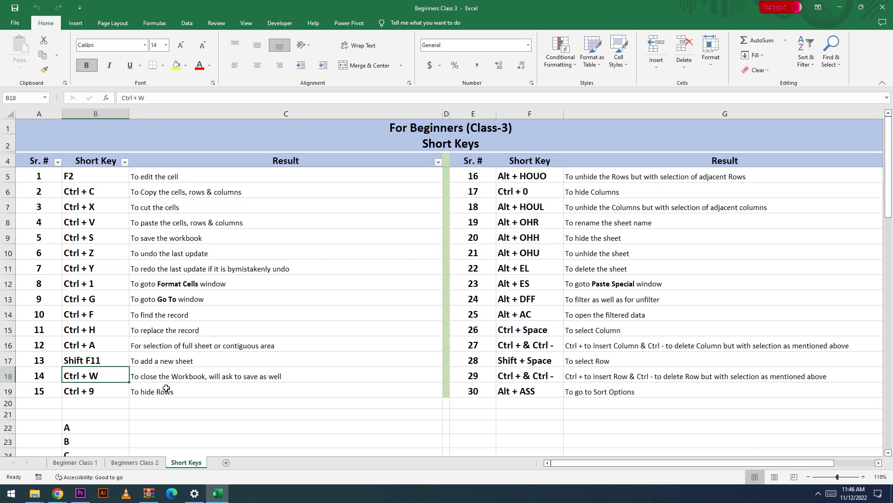
pyautogui.click(164, 428)
pyautogui.write('AAA')
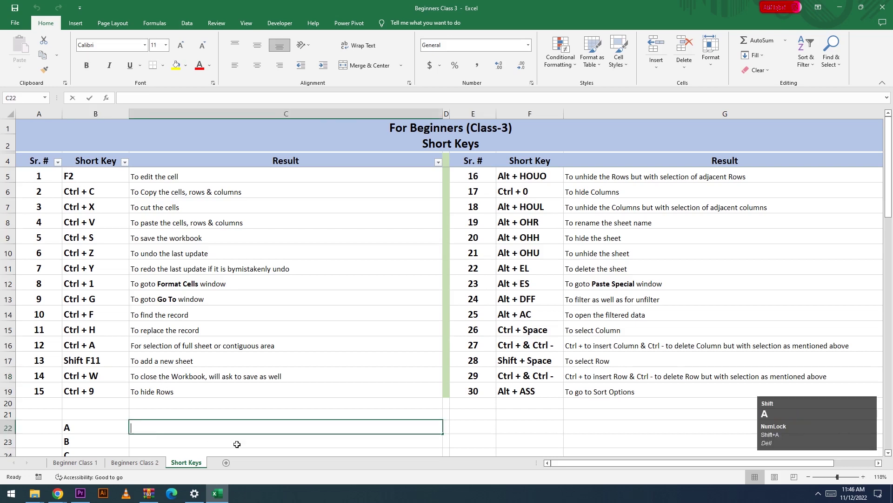
pyautogui.press('Tab')
pyautogui.click(205, 403)
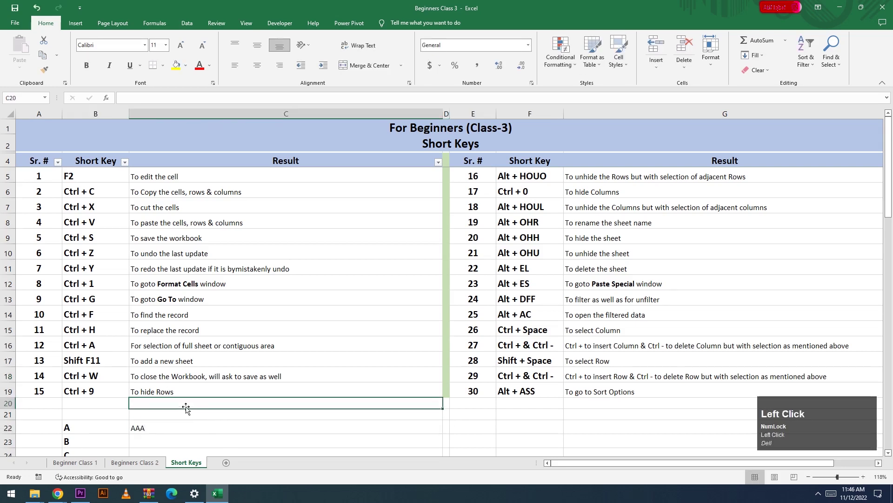
# Start closing the workbook, cancel at the save prompt, and select cell B18.
pyautogui.hotkey('ctrl', 'w')
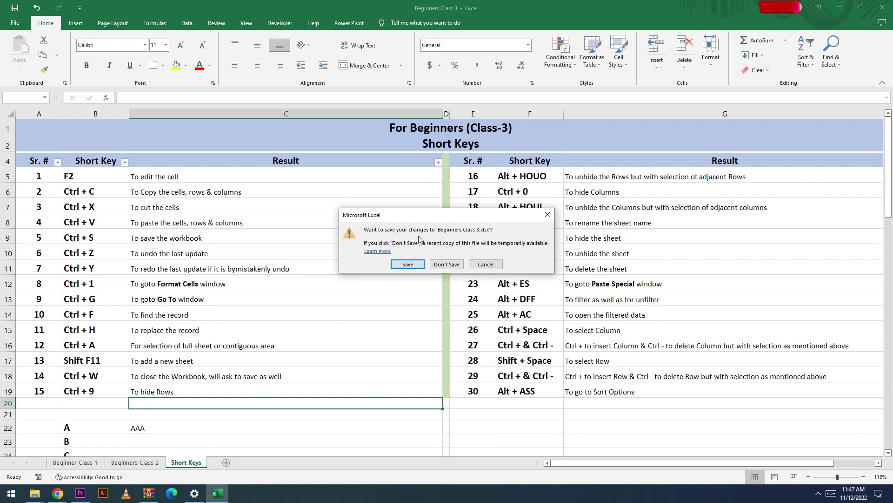
pyautogui.click(490, 267)
pyautogui.click(121, 375)
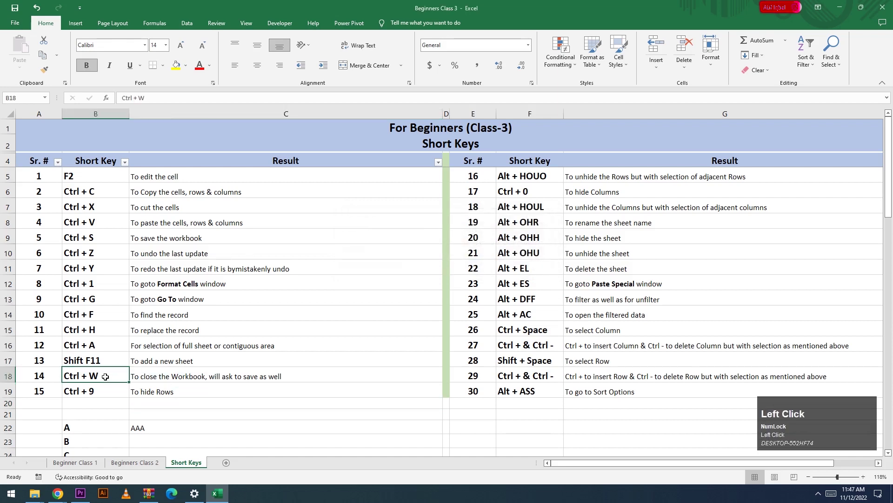
# Hide row 19, which holds the Ctrl + 9 entry, on the Short Keys sheet.
pyautogui.click(23, 391)
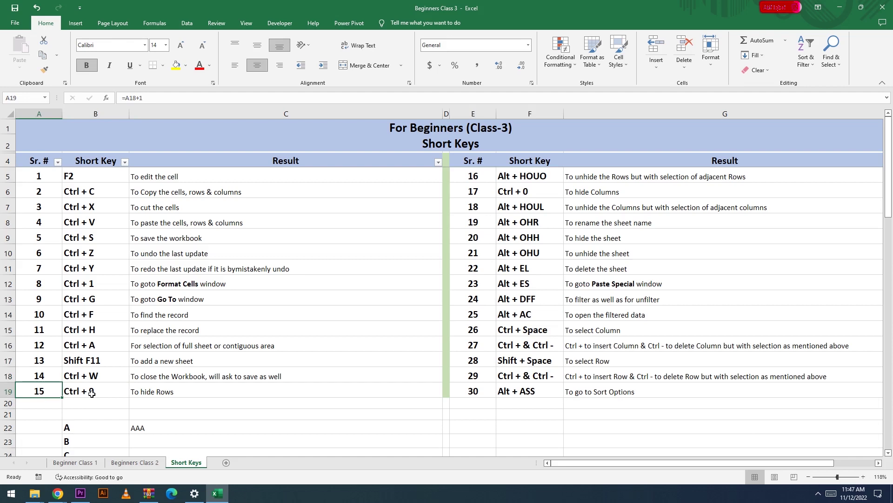
pyautogui.click(160, 393)
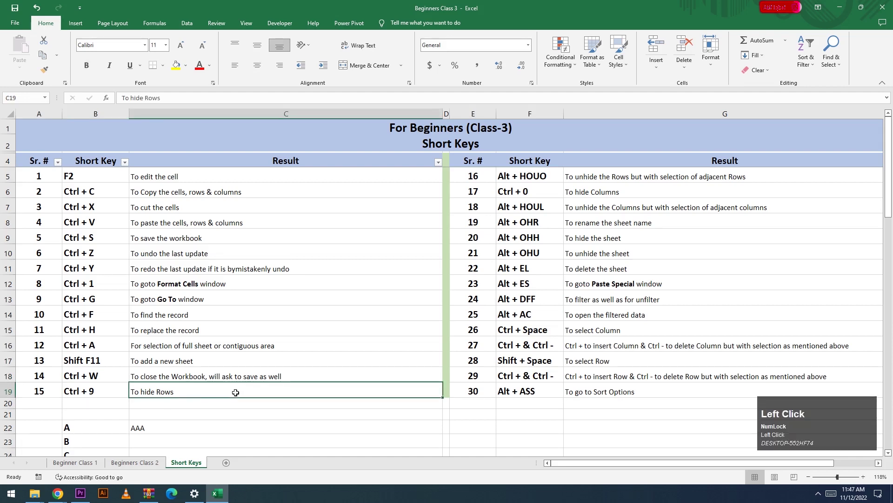
pyautogui.hotkey('shift', 'space')
pyautogui.click(209, 394)
pyautogui.hotkey('ctrl', '9')
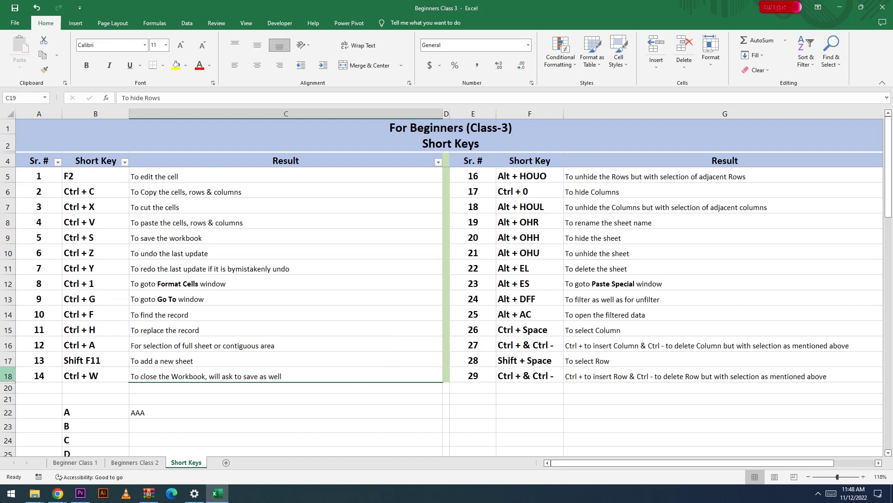
# Unhide row 19 with the whole adjacent rows 18 to 20 selected, and undo the unhide.
pyautogui.click(7, 375)
pyautogui.moveTo(7, 376); pyautogui.dragTo(8, 387)
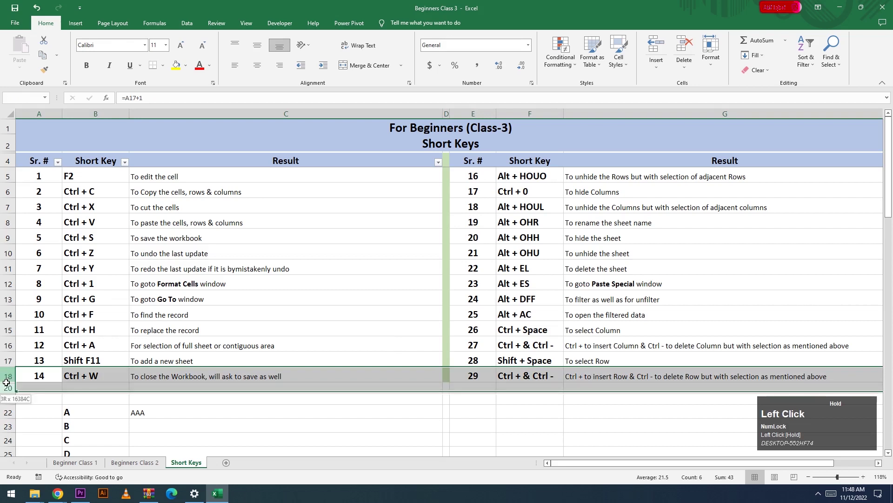
pyautogui.rightClick(8, 389)
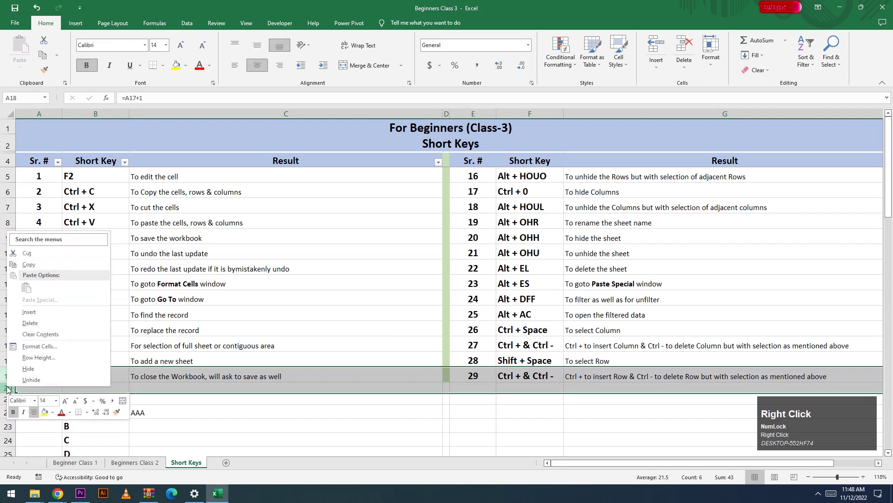
pyautogui.click(34, 381)
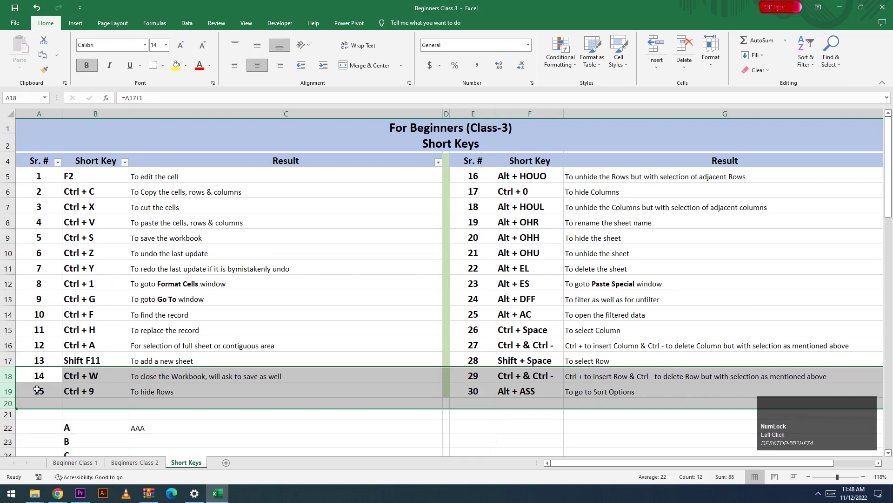
pyautogui.hotkey('ctrl', 'z')
# Select cells C18 to C20 across the hidden row, unhide row 19, and select cell C19.
pyautogui.click(204, 377)
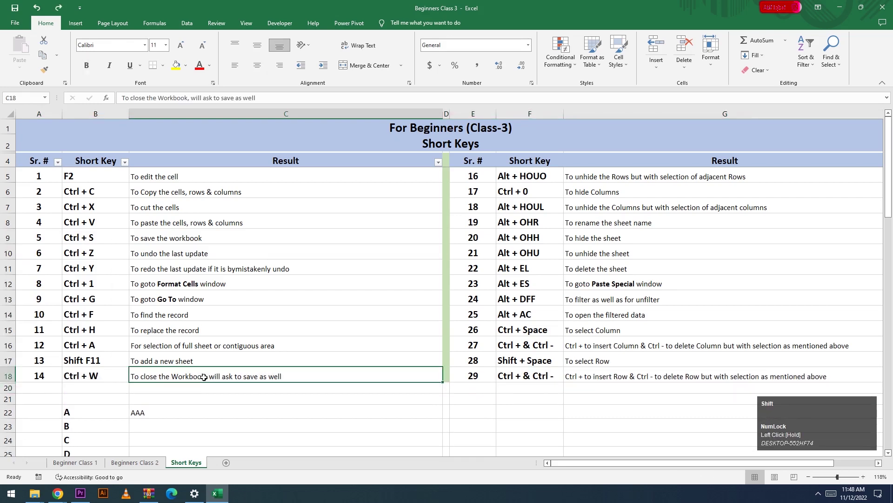
pyautogui.hotkey('shift', 'Down')
pyautogui.hotkey('shift', 'Up')
pyautogui.hotkey('shift', 'Up')
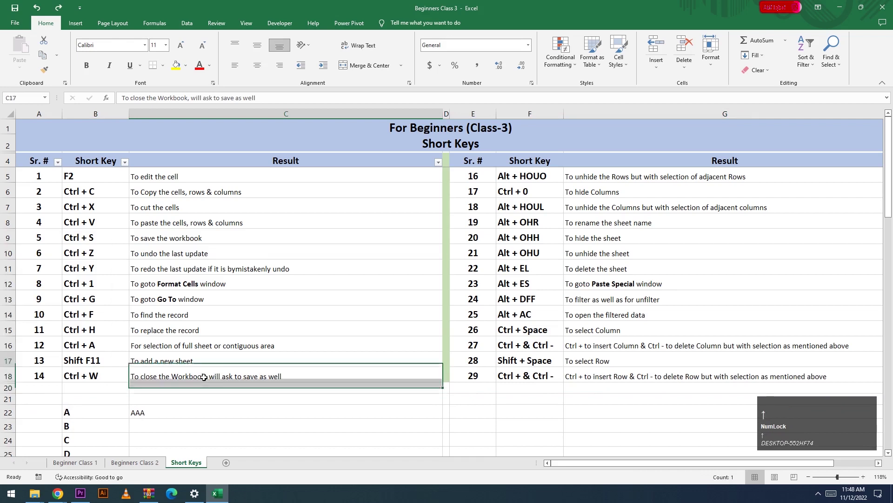
pyautogui.hotkey('shift', 'Down')
pyautogui.hotkey('shift', 'Down')
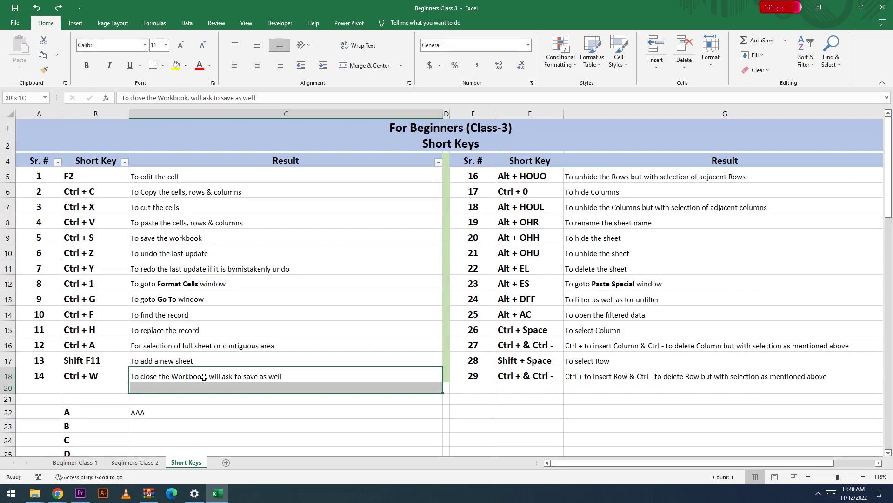
pyautogui.press('alt')
pyautogui.press('h')
pyautogui.press('o')
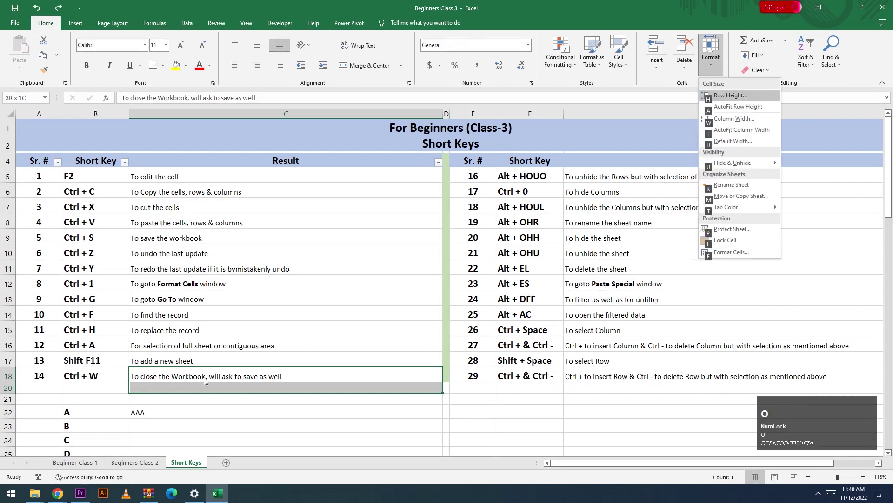
pyautogui.press('u')
pyautogui.press('o')
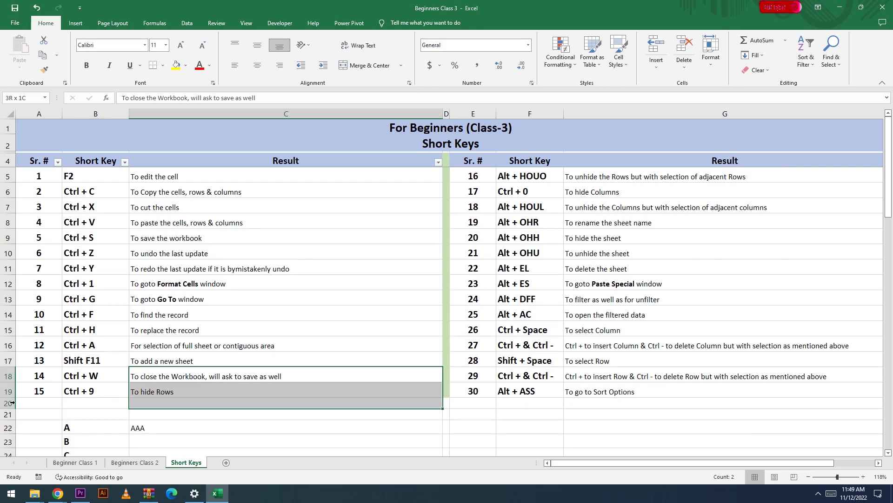
pyautogui.click(132, 387)
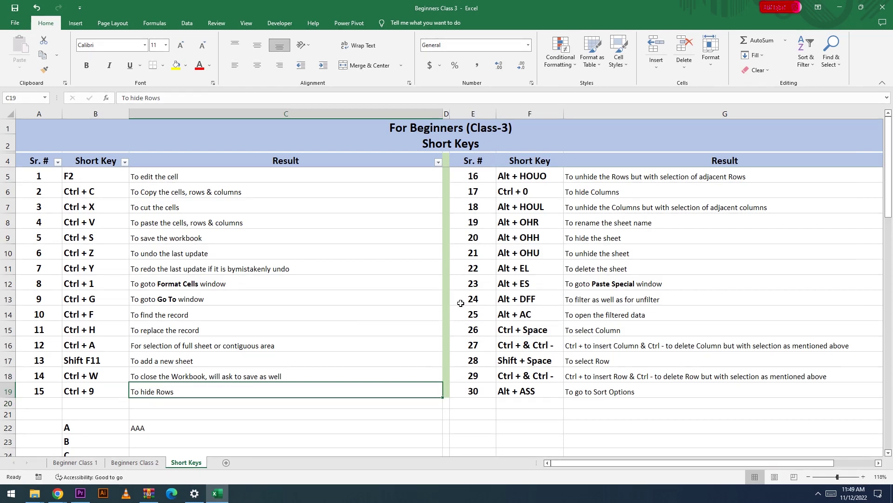
# Hide column D, the narrow green divider between the two shortcut tables.
pyautogui.click(447, 345)
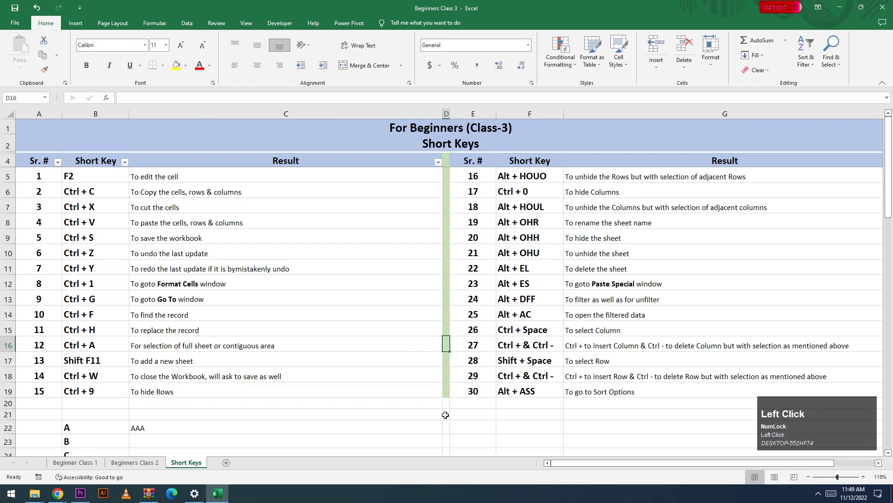
pyautogui.click(446, 414)
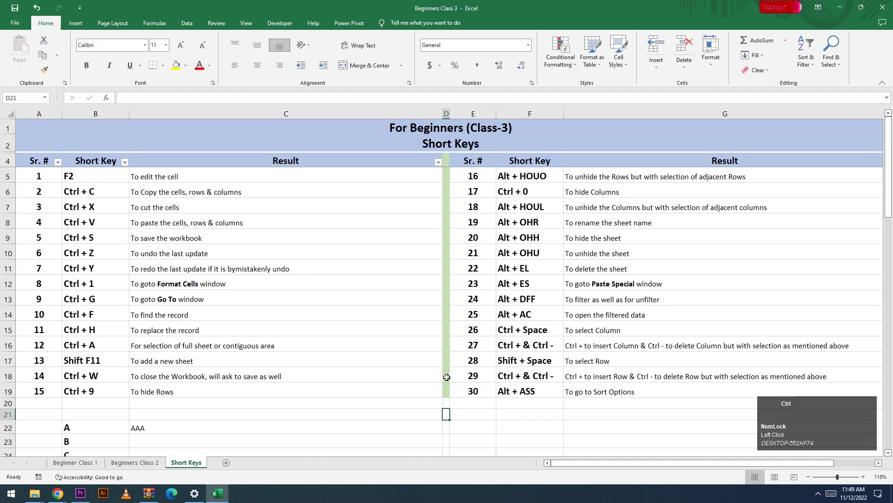
pyautogui.hotkey('ctrl', '0')
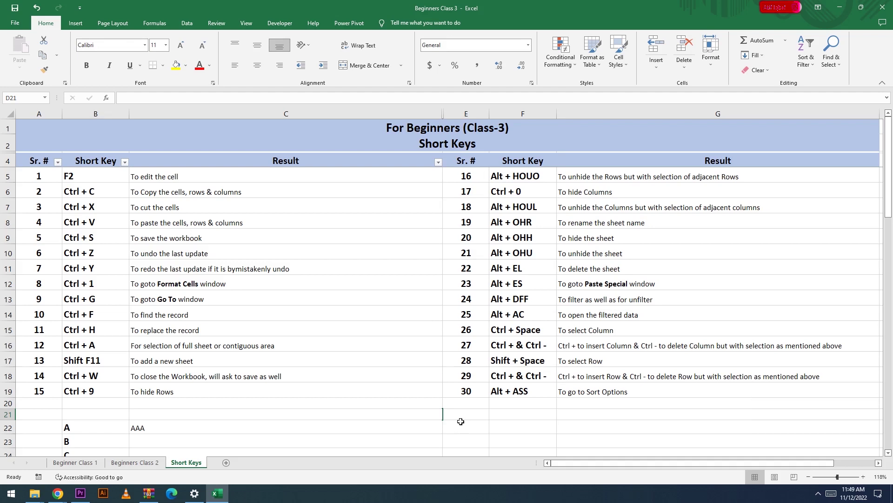
# Unhide column D with the whole adjacent columns C to E selected, and undo the unhide.
pyautogui.moveTo(404, 112); pyautogui.dragTo(463, 109)
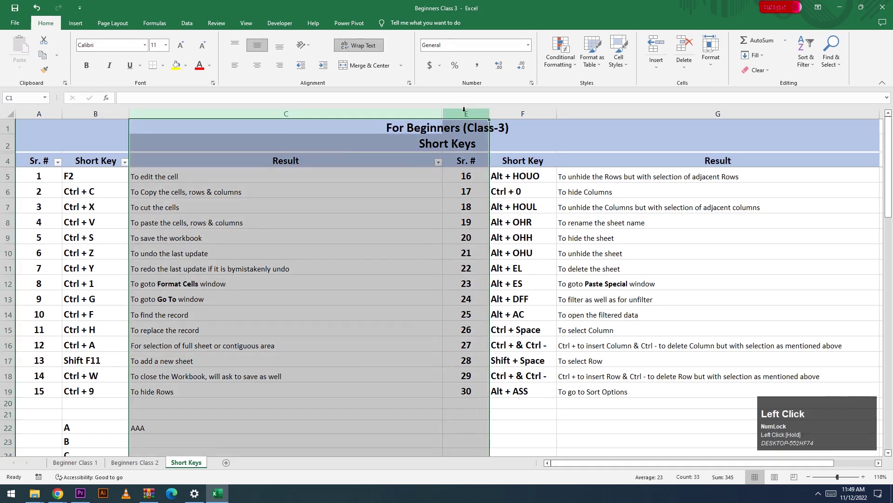
pyautogui.rightClick(464, 112)
pyautogui.click(510, 264)
pyautogui.hotkey('ctrl', 'z')
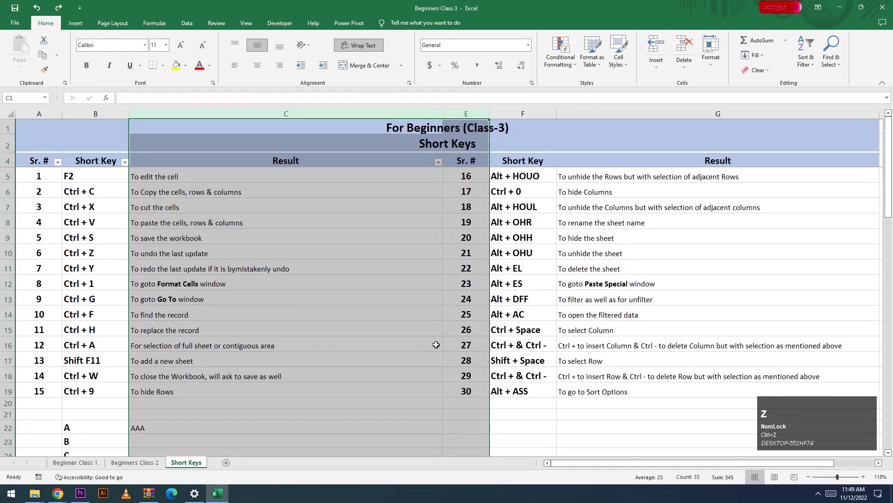
# Select cells C21 to E21 across the hidden column and unhide column D.
pyautogui.click(428, 412)
pyautogui.hotkey('shift', 'Right')
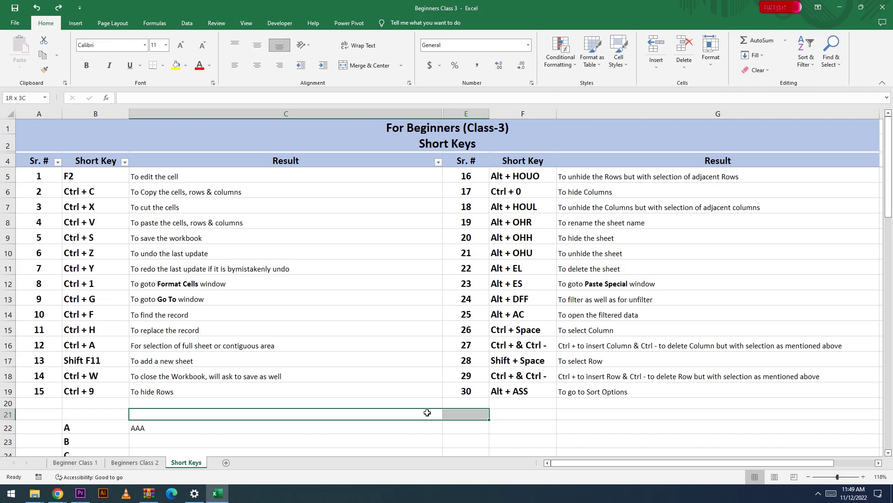
pyautogui.press('Left')
pyautogui.press('Right')
pyautogui.hotkey('shift', 'Right')
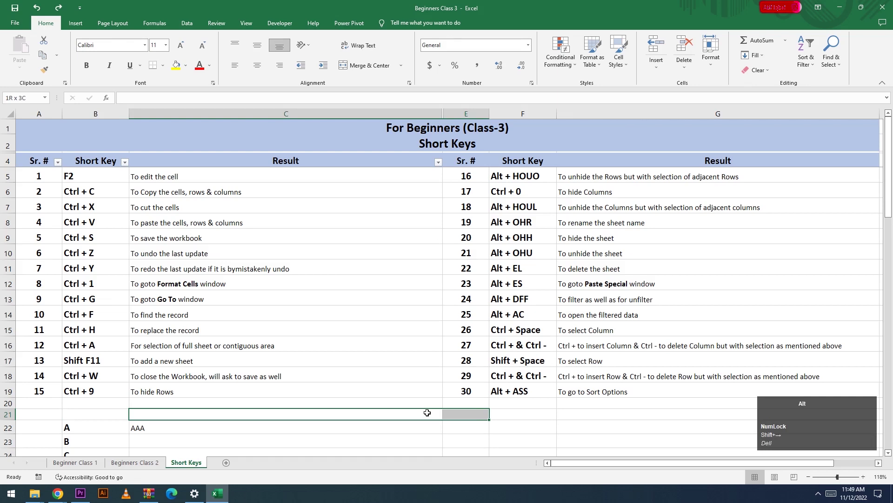
pyautogui.press('alt')
pyautogui.press('h')
pyautogui.press('o')
pyautogui.press('u')
pyautogui.press('l')
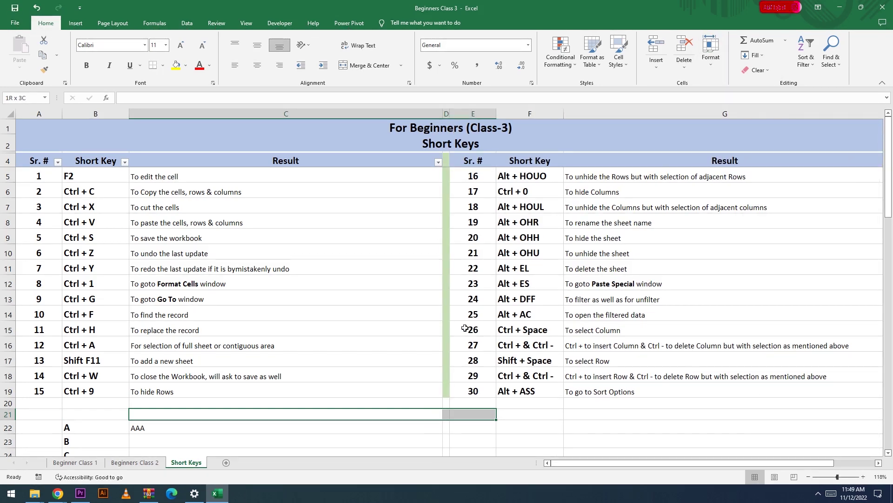
pyautogui.click(541, 209)
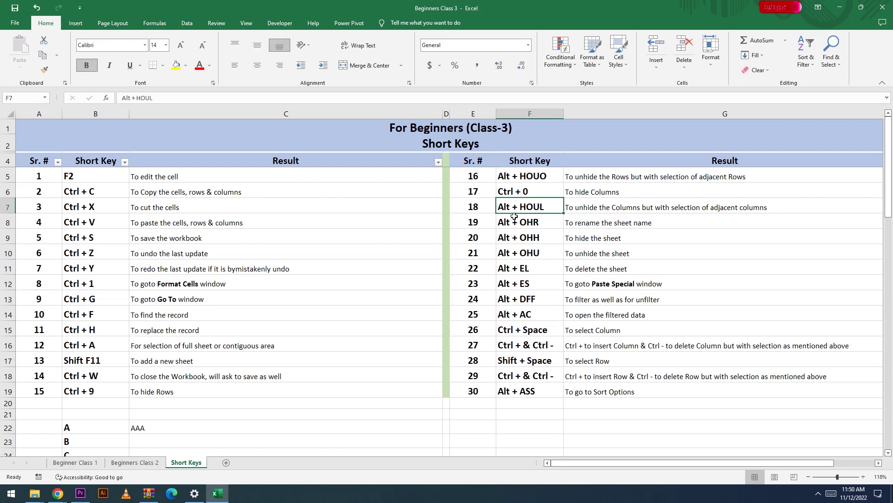
pyautogui.moveTo(411, 221); pyautogui.dragTo(546, 221)
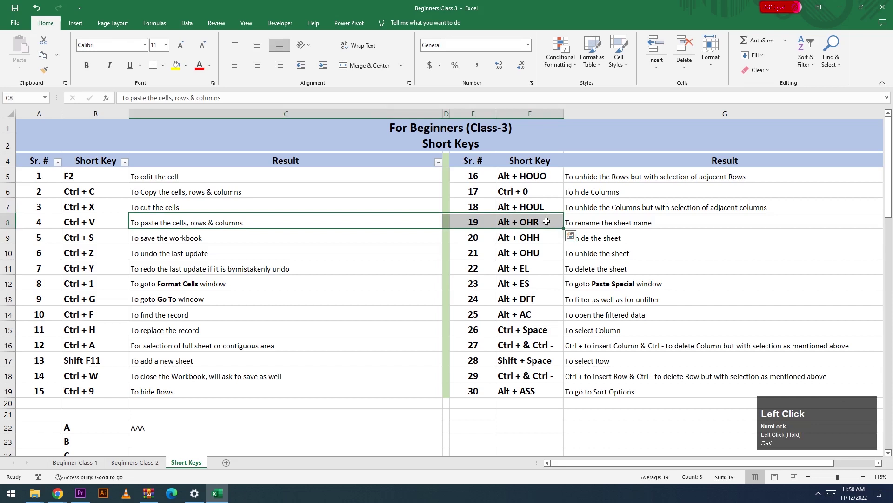
pyautogui.click(489, 219)
pyautogui.click(501, 211)
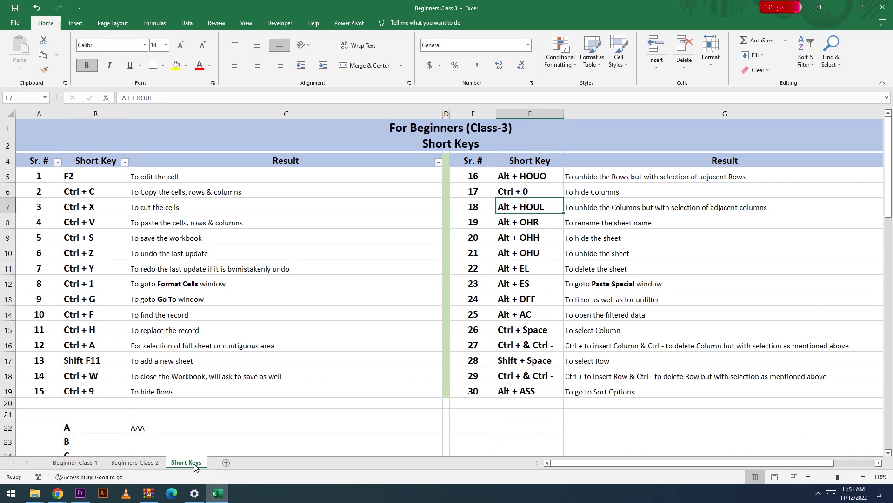
# Rename the Short Keys sheet as SKeys.
pyautogui.hotkey('alt', 'o')
pyautogui.press('h')
pyautogui.press('r')
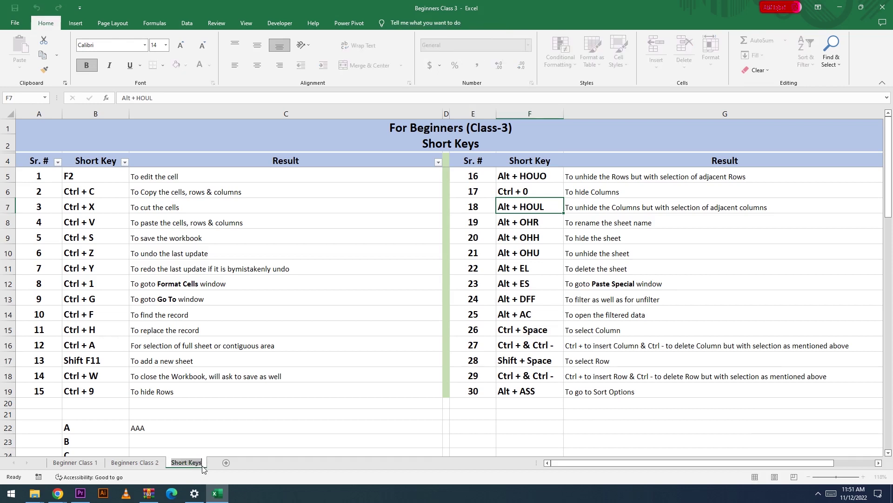
pyautogui.hotkey('ctrl', 'Left')
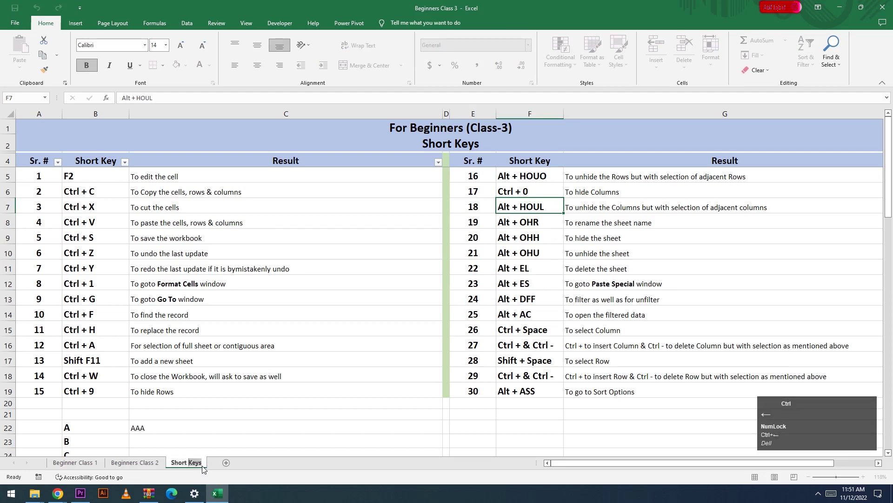
pyautogui.hotkey('ctrl', 'Left')
pyautogui.press('Right')
pyautogui.press('Return')
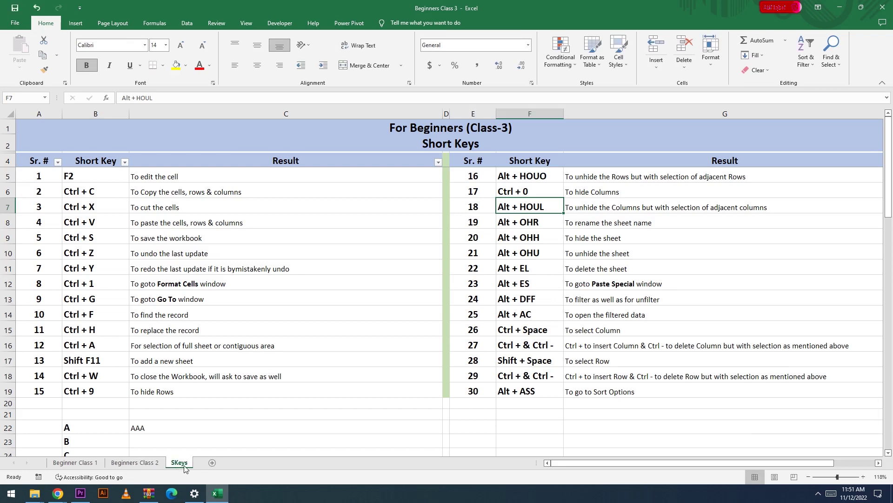
# Undo the last column unhide, redo it, and select cell C19.
pyautogui.hotkey('ctrl', 'z')
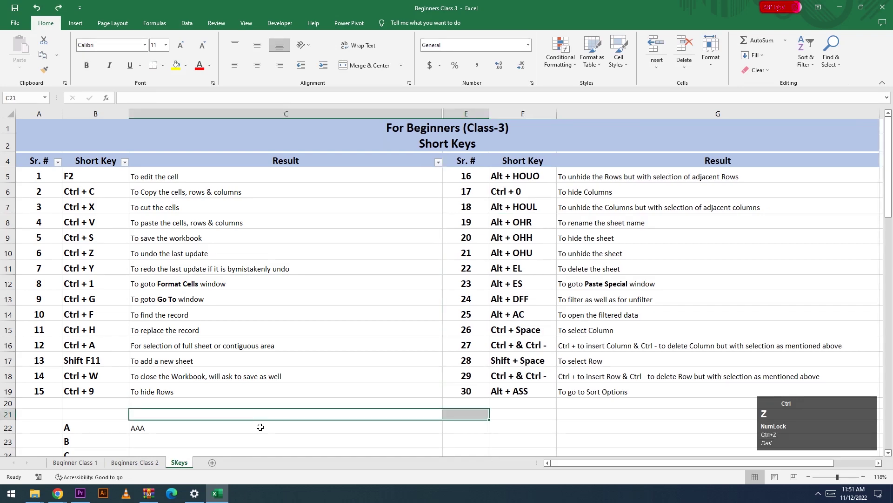
pyautogui.hotkey('ctrl', 'y')
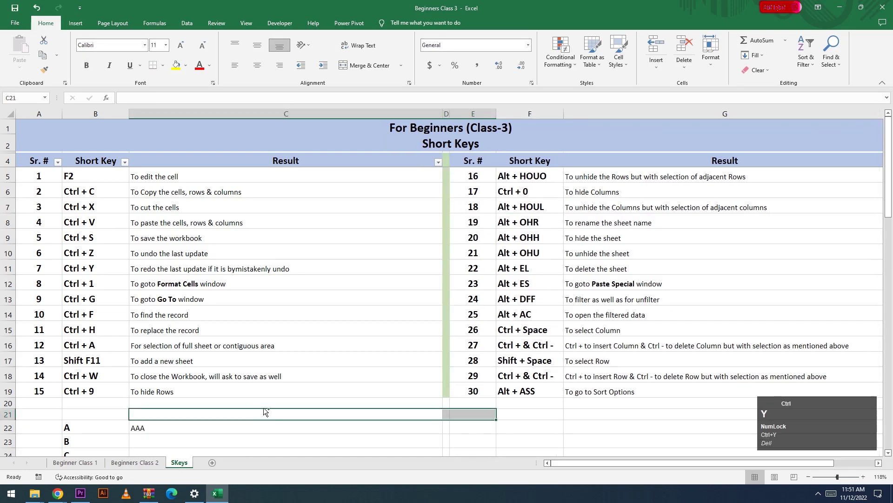
pyautogui.click(237, 393)
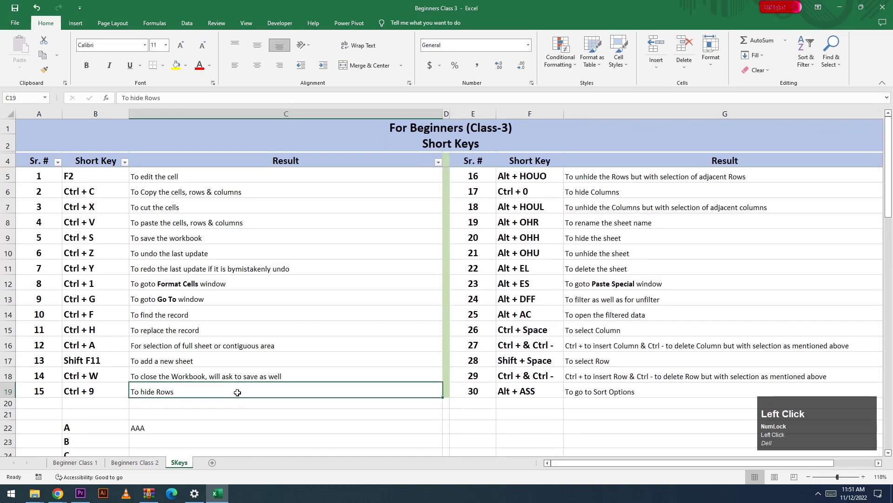
pyautogui.doubleClick(179, 462)
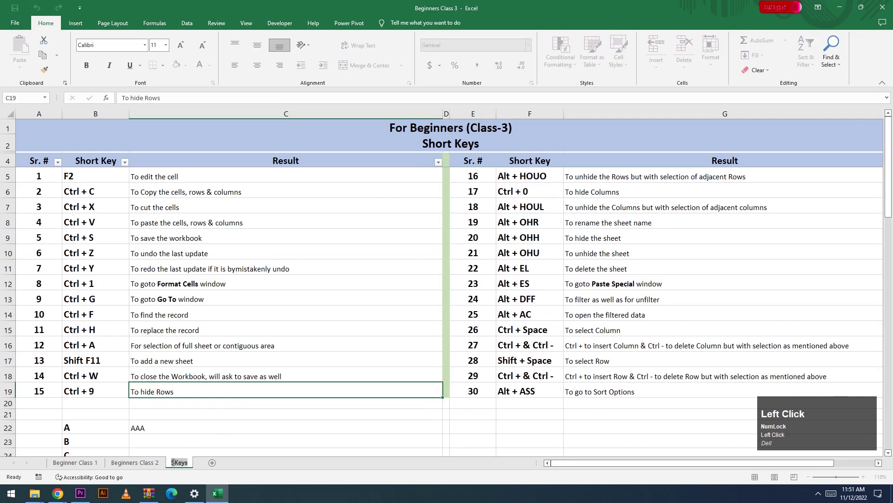
pyautogui.click(173, 462)
pyautogui.click(449, 289)
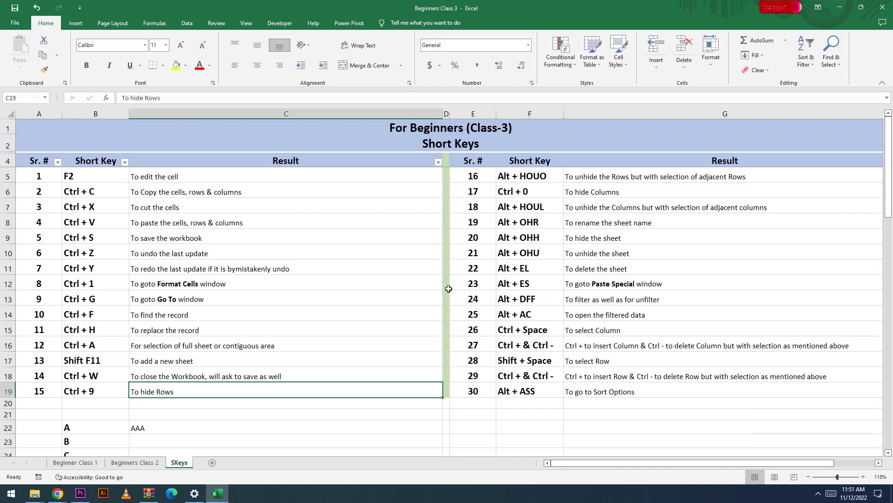
# Rename the SKeys sheet back to Short Keys and select cell E9, number 20 in the shortcut list.
pyautogui.hotkey('alt', 'o')
pyautogui.press('h')
pyautogui.press('r')
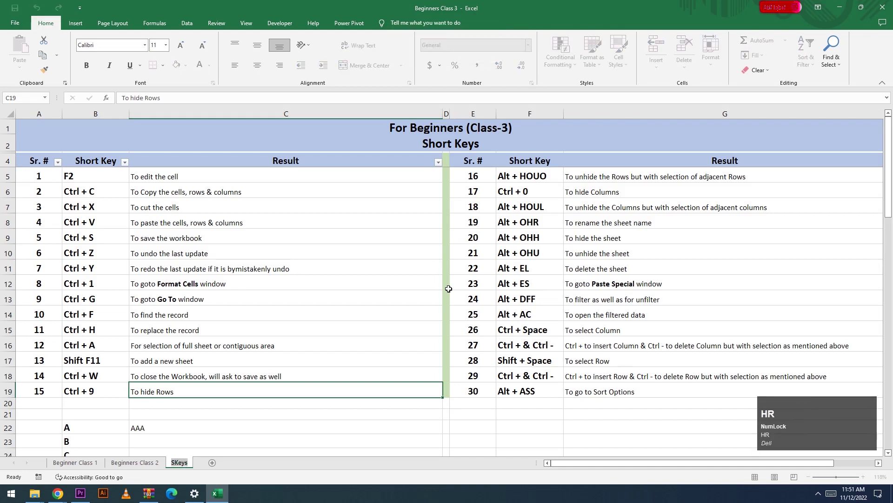
pyautogui.press('Left')
pyautogui.write('hort')
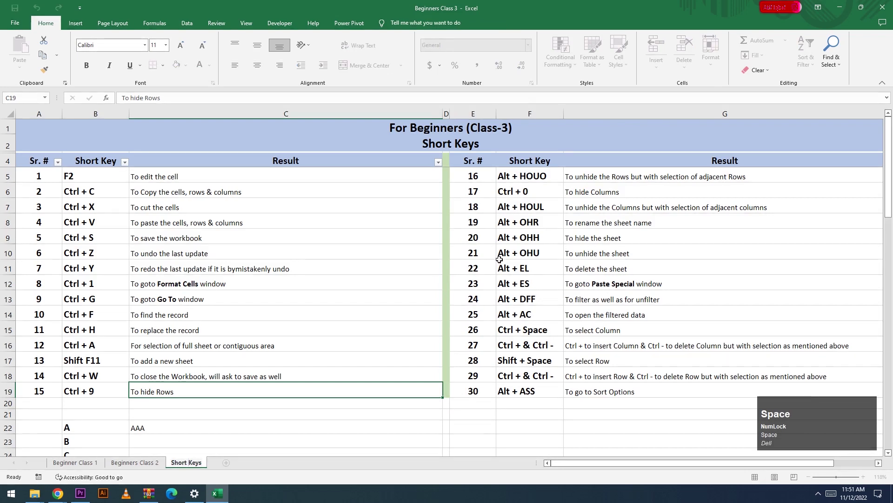
pyautogui.click(500, 238)
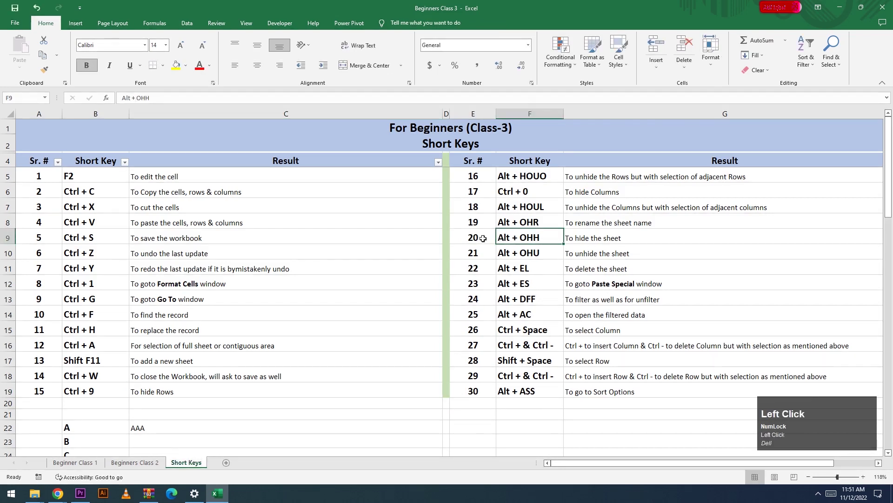
pyautogui.click(482, 239)
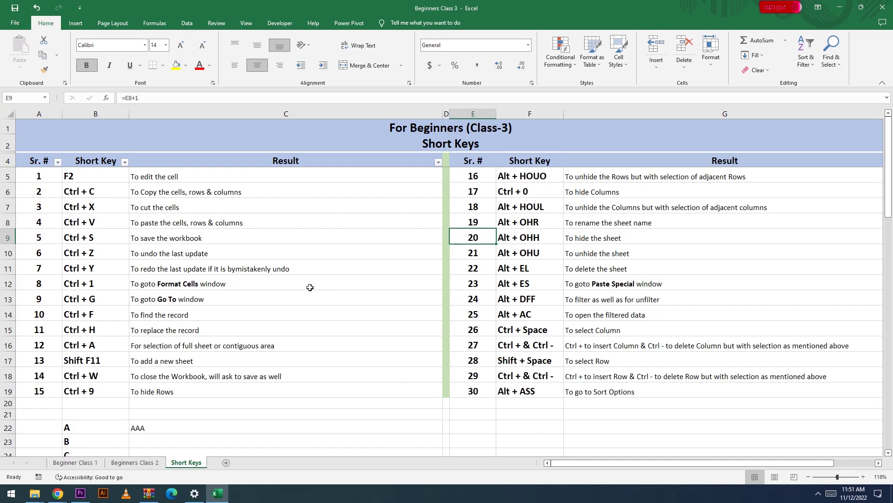
# Hide the Short Keys sheet.
pyautogui.press('alt')
pyautogui.press('o')
pyautogui.press('h')
pyautogui.press('h')
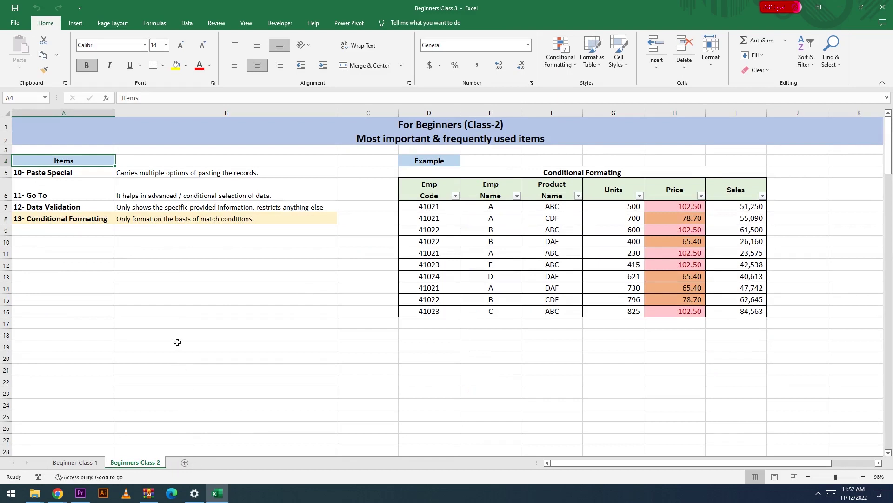
# Unhide the Short Keys sheet, choosing it from the list of hidden sheets.
pyautogui.press('alt')
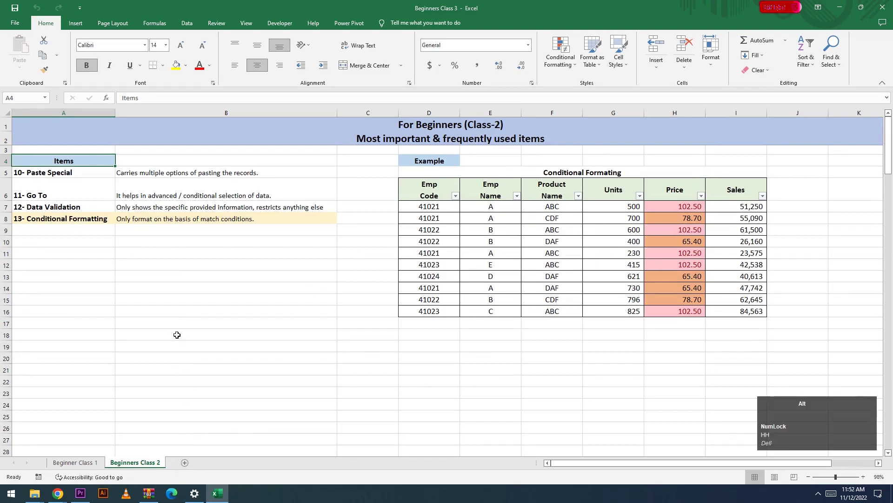
pyautogui.press('o')
pyautogui.press('h')
pyautogui.press('u')
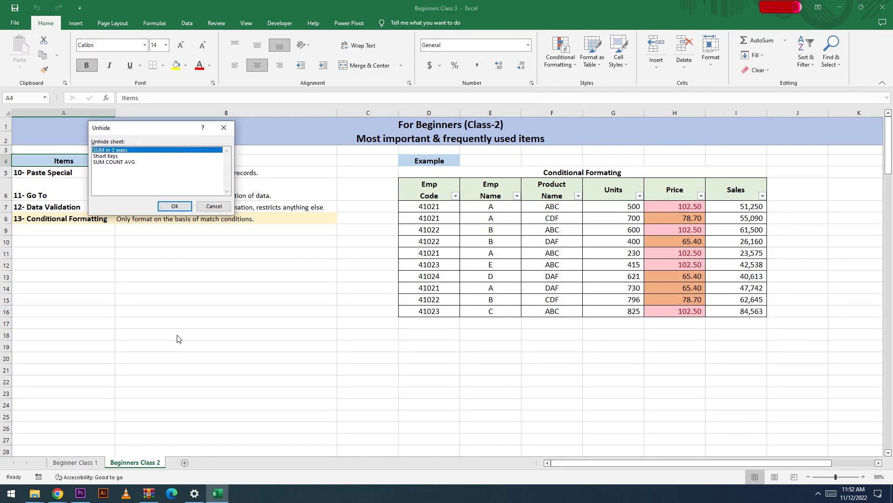
pyautogui.press('Down')
pyautogui.press('Down')
pyautogui.press('Up')
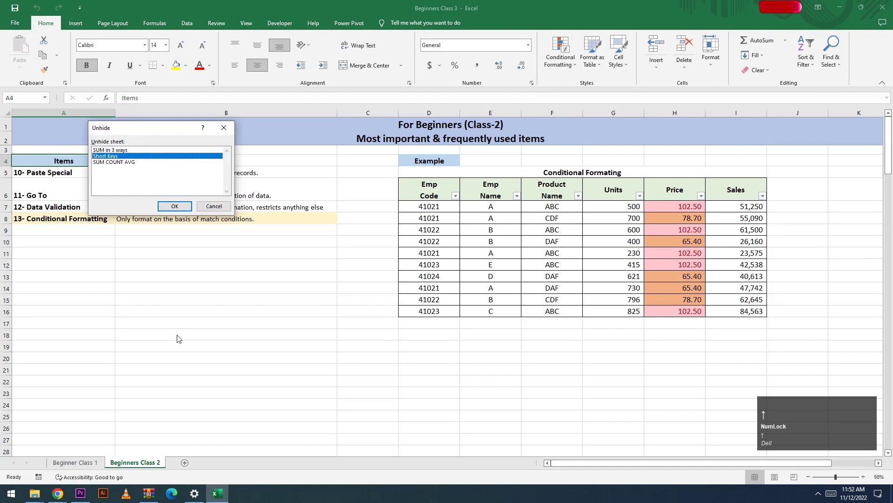
pyautogui.press('Return')
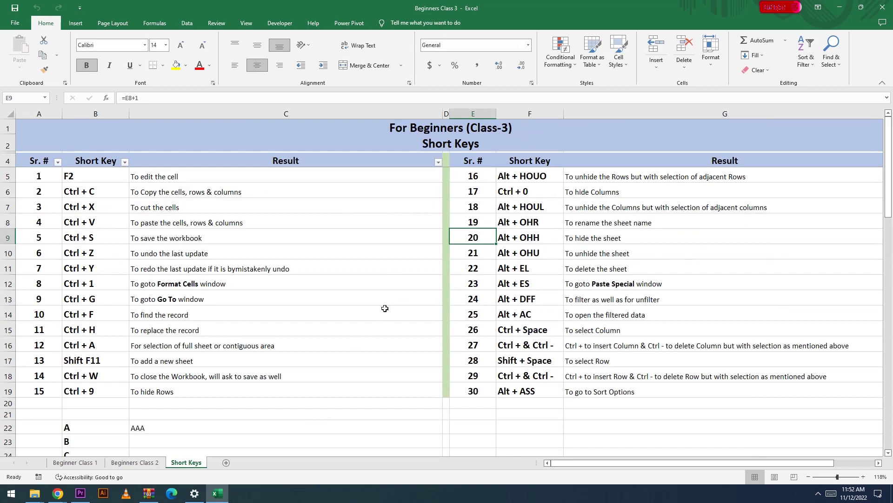
# Hide the Short Keys sheet once more and bring it back from the list of hidden sheets.
pyautogui.hotkey('alt', 'o')
pyautogui.press('h')
pyautogui.press('h')
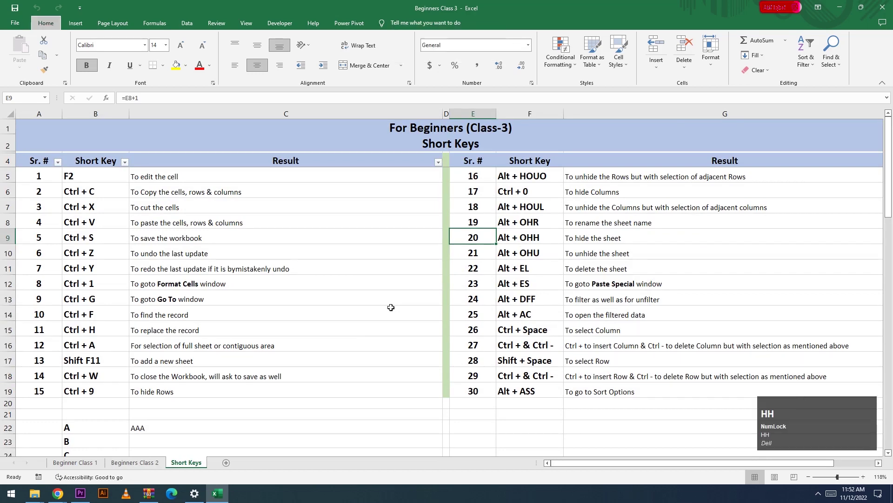
pyautogui.hotkey('alt', 'o')
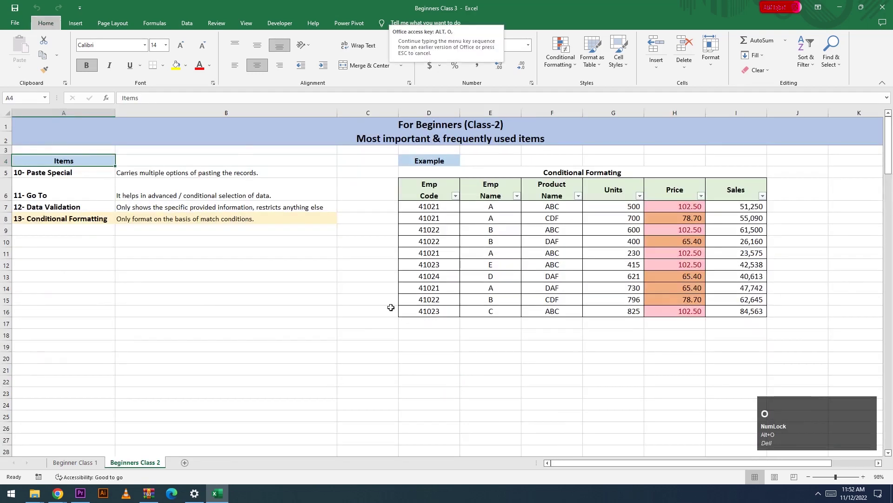
pyautogui.press('h')
pyautogui.press('u')
pyautogui.press('Down')
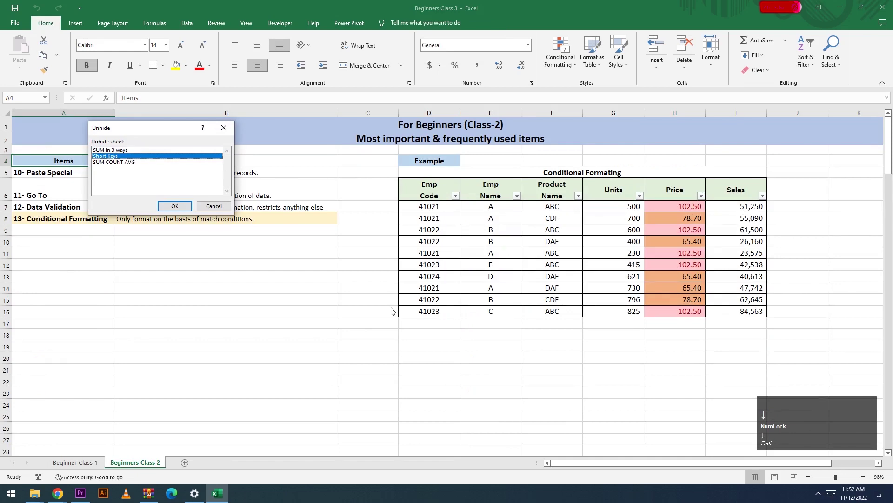
pyautogui.press('Return')
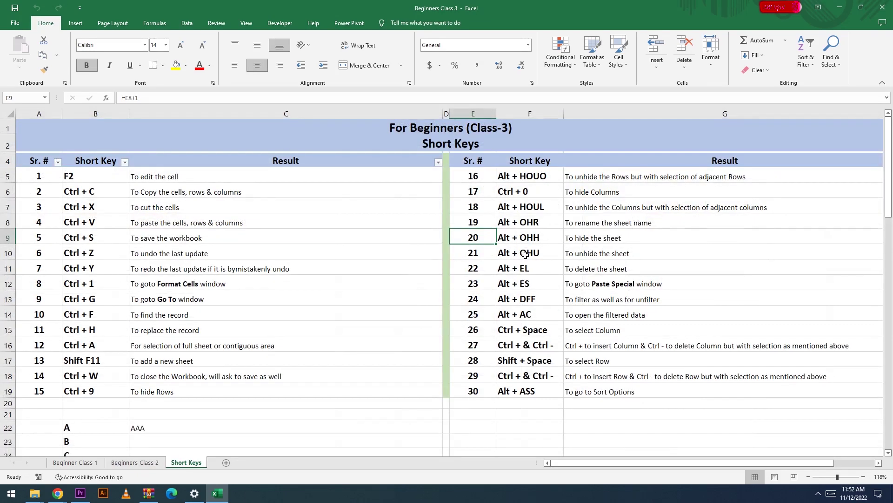
# From cell E11, number 22 in the shortcut list, insert a new blank sheet and delete it.
pyautogui.click(482, 272)
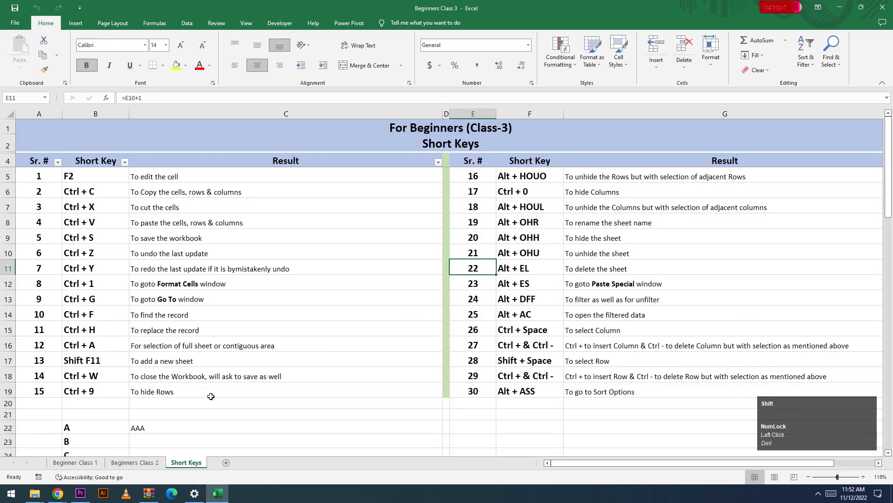
pyautogui.hotkey('shift', 'F11')
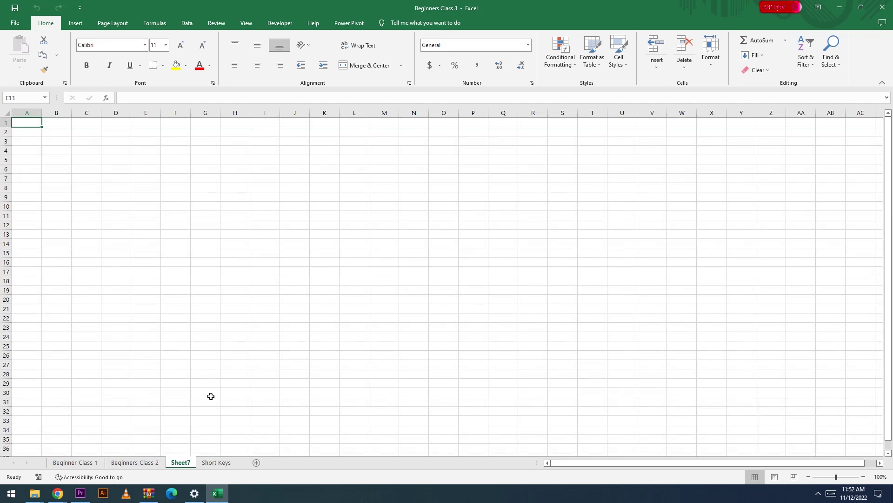
pyautogui.hotkey('alt', 'e')
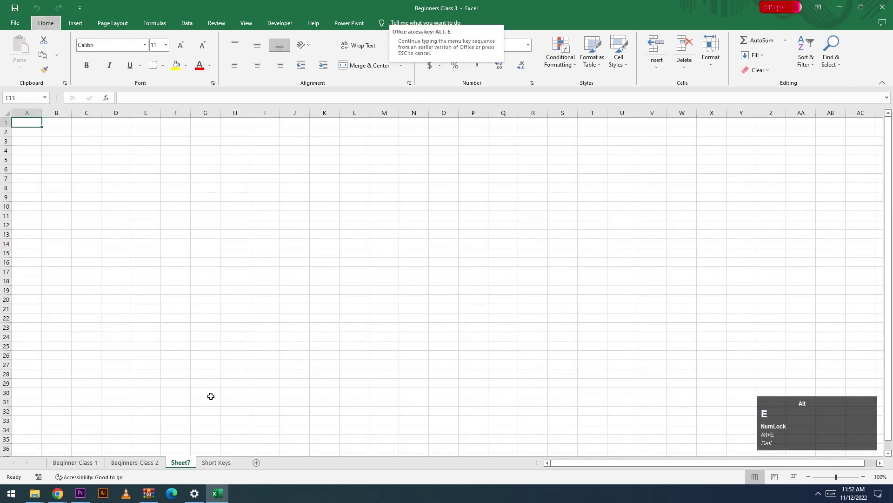
pyautogui.press('l')
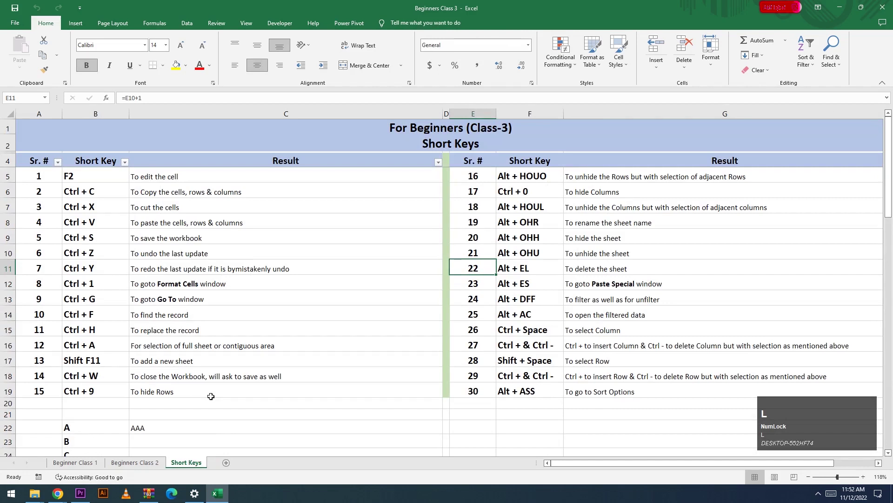
# Copy cell E12, number 23 in the shortcut list, view the Paste Special options, and cancel without pasting.
pyautogui.click(471, 285)
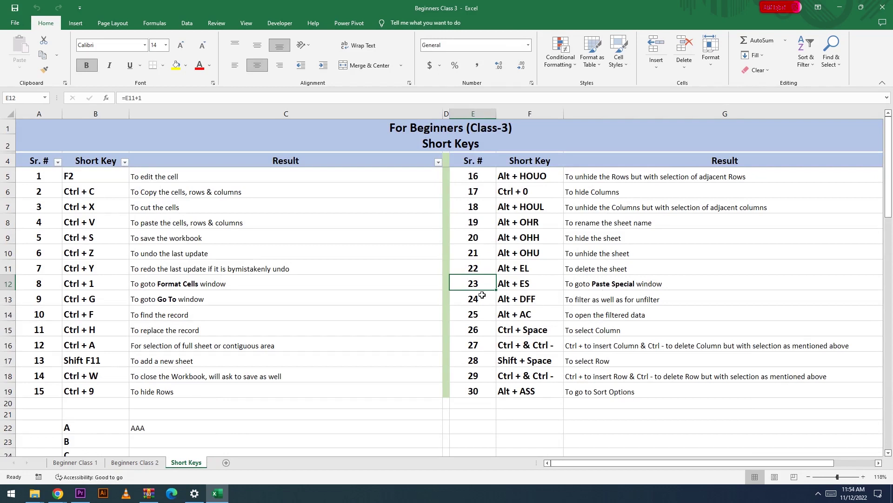
pyautogui.press('alt')
pyautogui.hotkey('alt', 's')
pyautogui.press('ctrl')
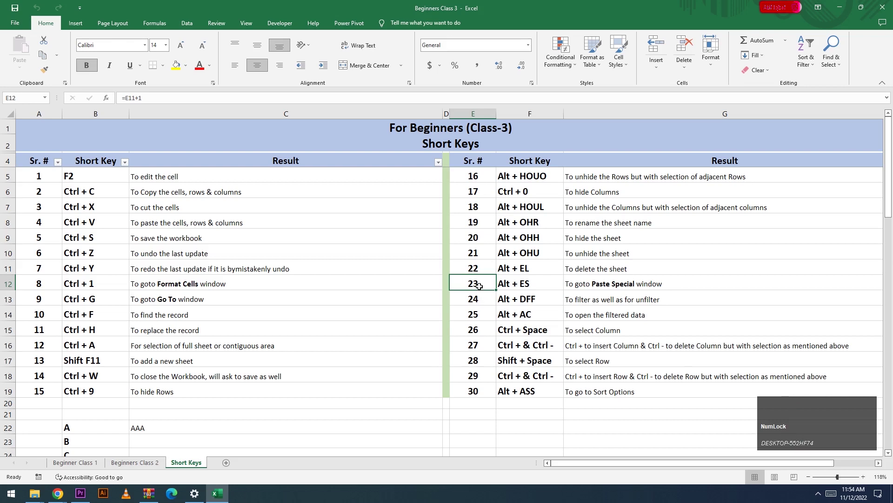
pyautogui.hotkey('ctrl', 'c')
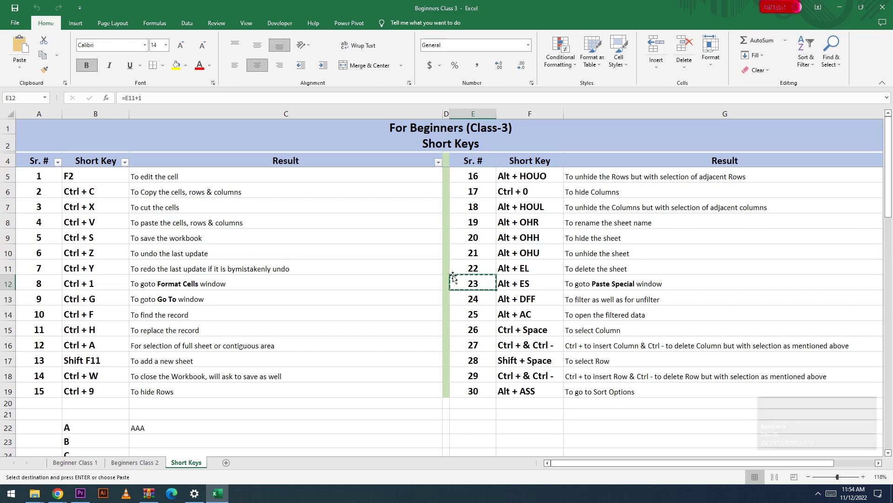
pyautogui.hotkey('alt', 'e')
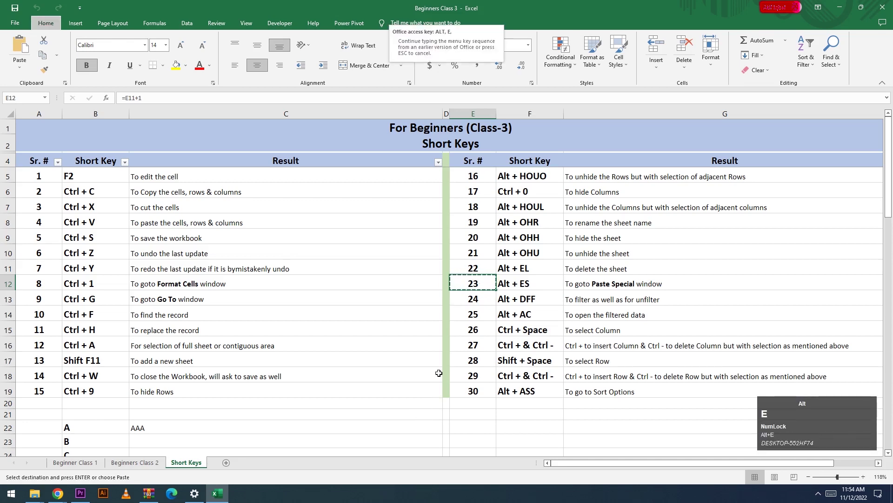
pyautogui.hotkey('alt', 's')
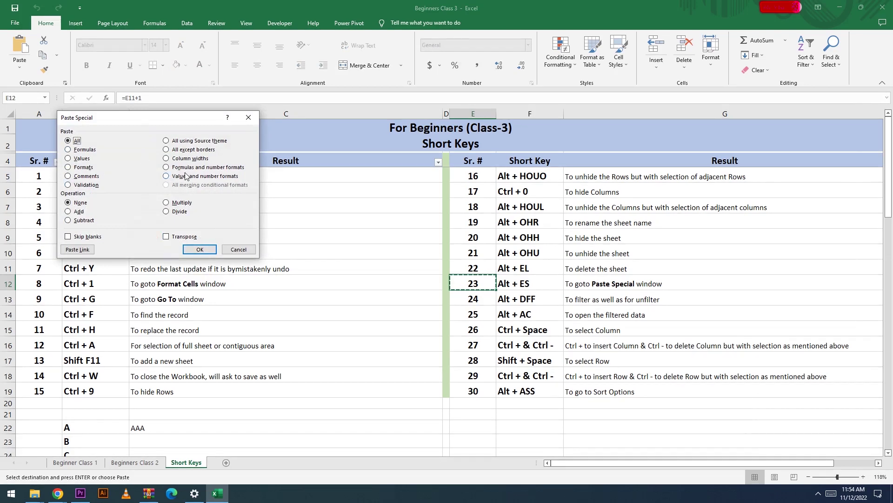
pyautogui.click(250, 118)
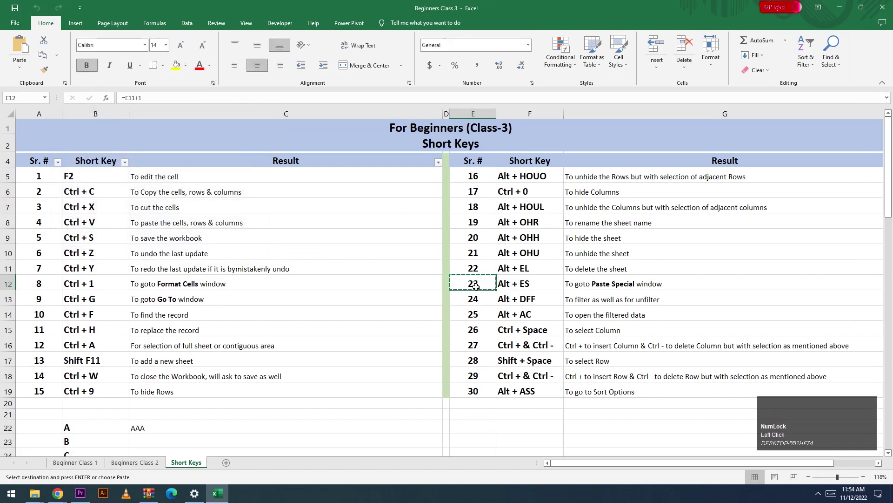
pyautogui.press('Escape')
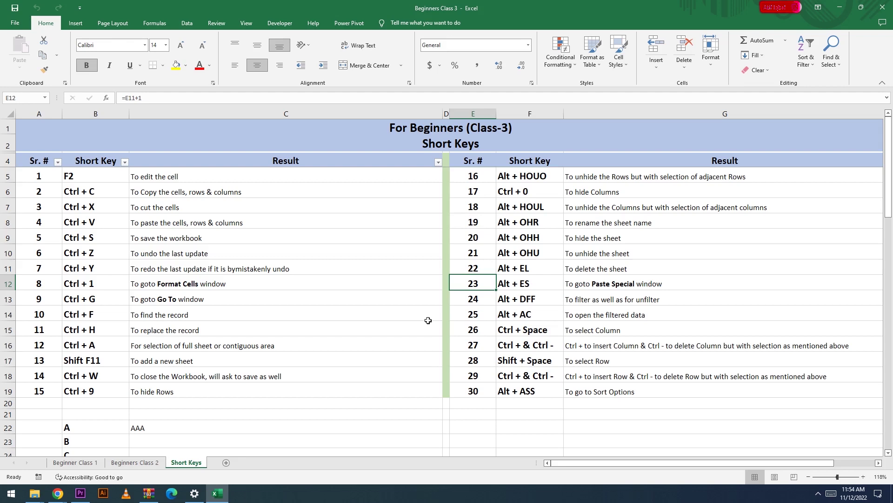
# Select the first shortcut table, cells A4 to C19, and remove its filter.
pyautogui.click(474, 302)
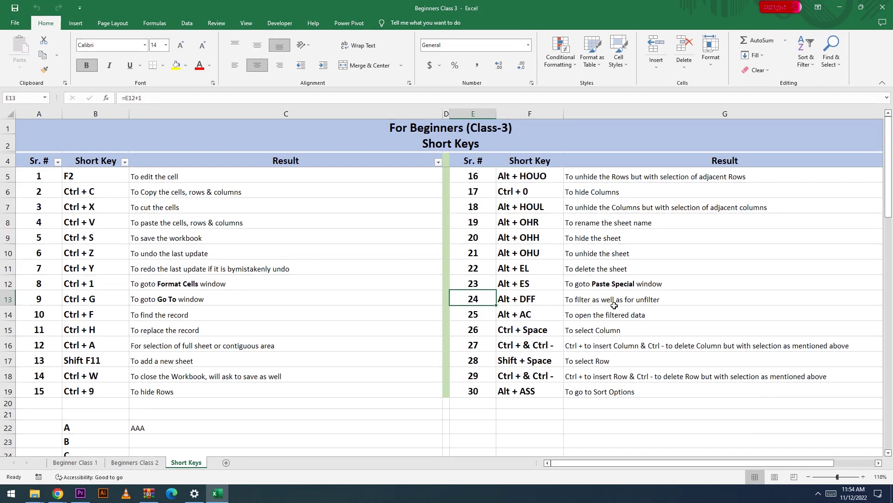
pyautogui.rightClick(376, 251)
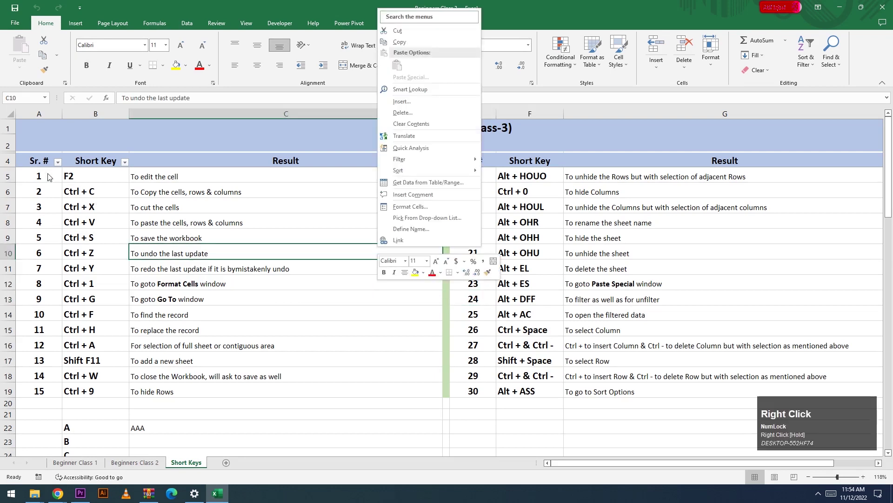
pyautogui.click(36, 162)
pyautogui.moveTo(36, 162)
pyautogui.mouseDown()
pyautogui.moveTo(291, 277)
pyautogui.moveTo(288, 391)
pyautogui.mouseUp()
pyautogui.hotkey('alt', 'd')
pyautogui.press('f')
pyautogui.press('f')
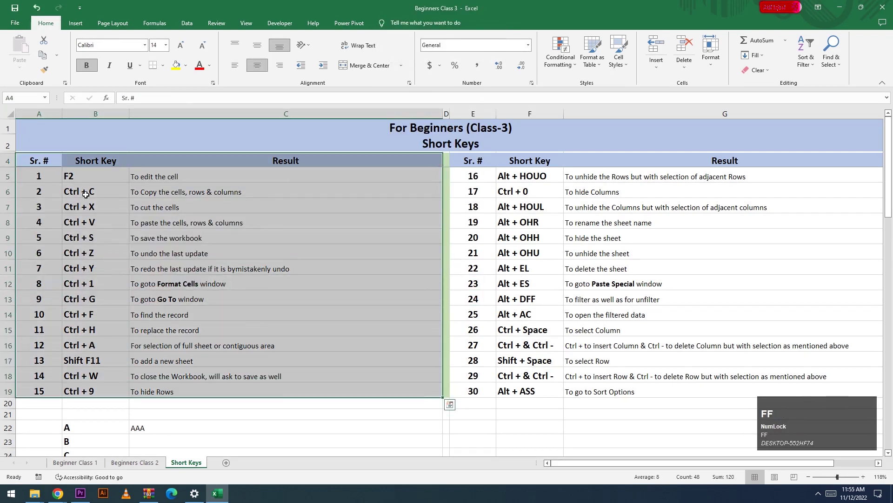
# Apply the filter to the first shortcut table from its Sr. # header in cell A4.
pyautogui.click(26, 160)
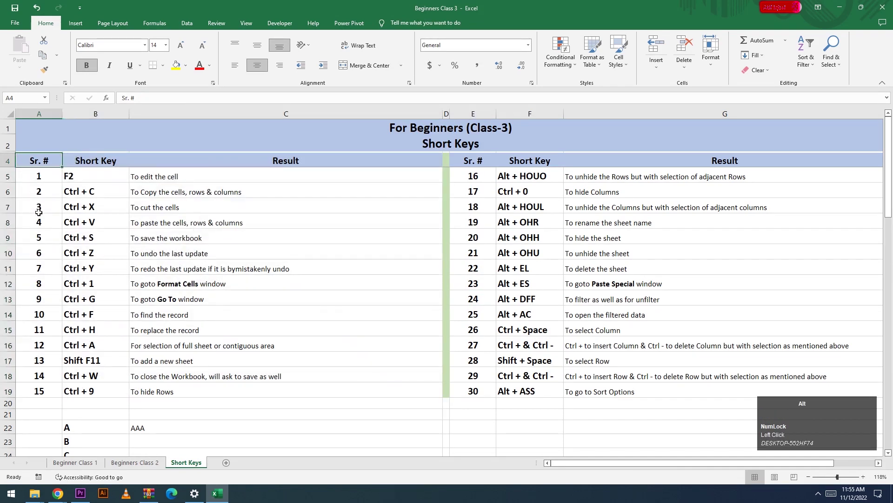
pyautogui.hotkey('alt', 'd')
pyautogui.press('f')
pyautogui.press('f')
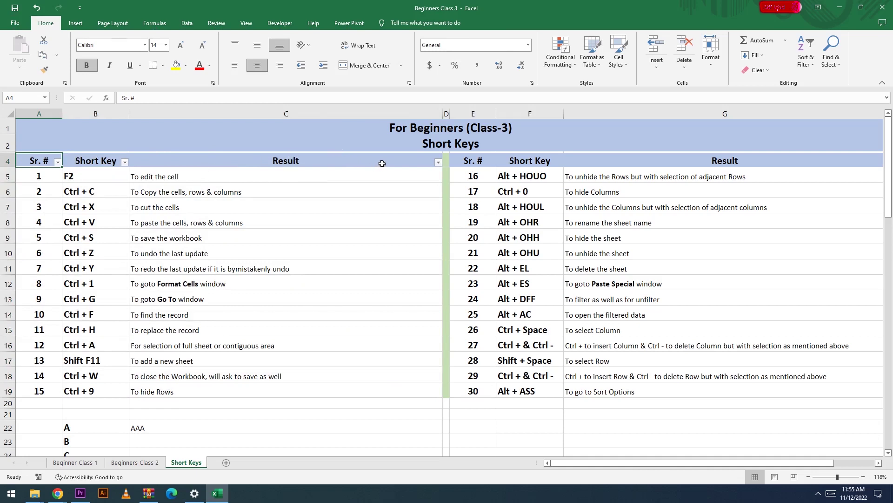
pyautogui.click(446, 161)
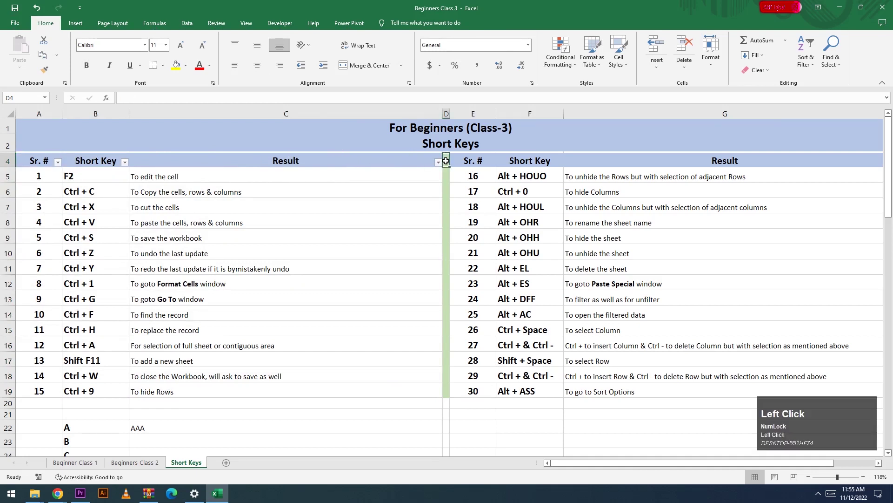
pyautogui.moveTo(489, 161); pyautogui.dragTo(558, 161)
pyautogui.moveTo(38, 161); pyautogui.dragTo(320, 163)
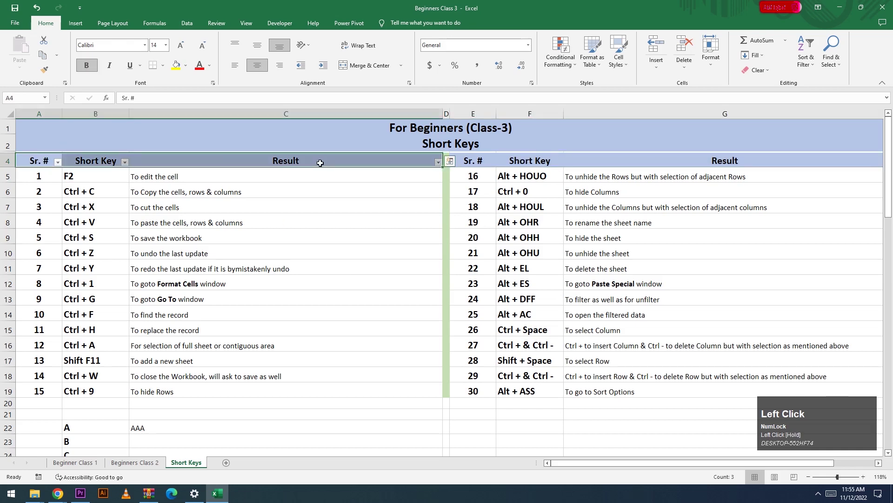
pyautogui.click(320, 163)
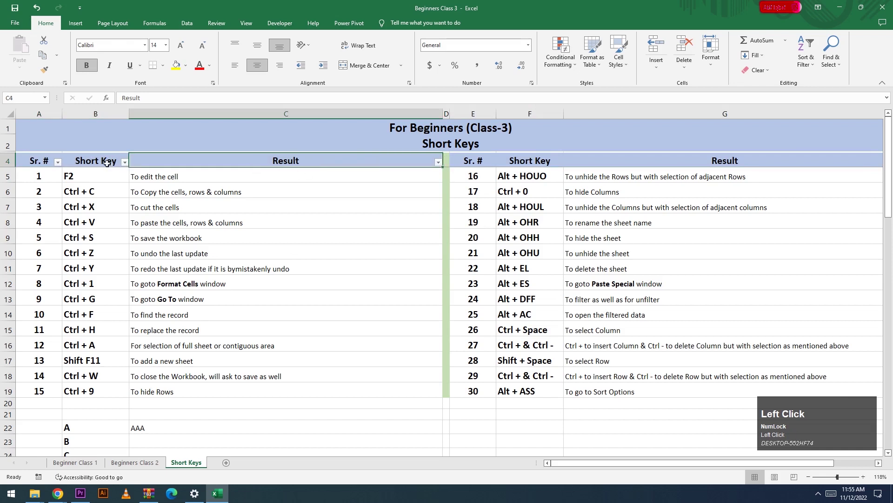
# From cell A4, toggle the first table's filter off and on repeatedly, ending with it removed.
pyautogui.click(42, 162)
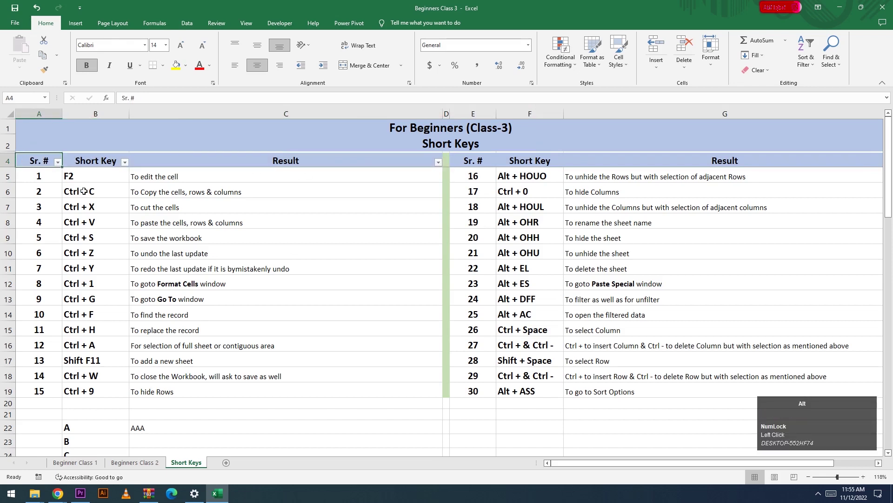
pyautogui.hotkey('alt', 'd')
pyautogui.press('f')
pyautogui.press('f')
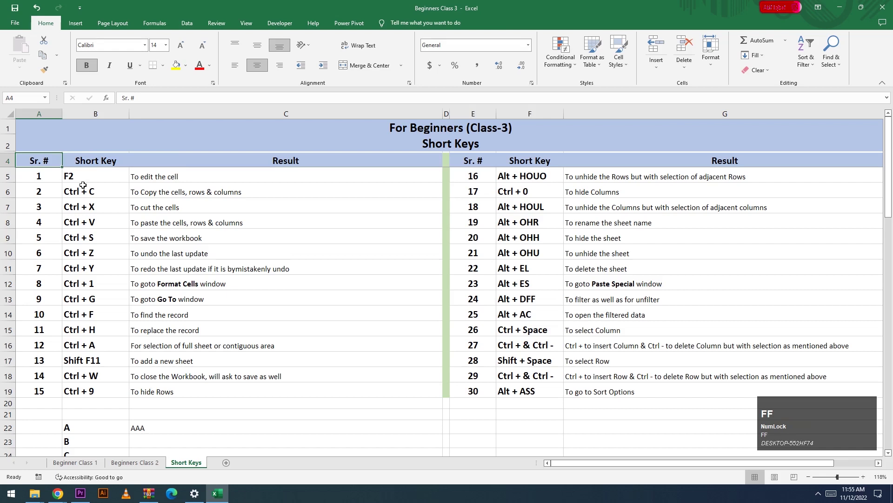
pyautogui.hotkey('alt', 'd')
pyautogui.press('f')
pyautogui.press('f')
pyautogui.hotkey('alt', 'd')
pyautogui.press('f')
pyautogui.press('f')
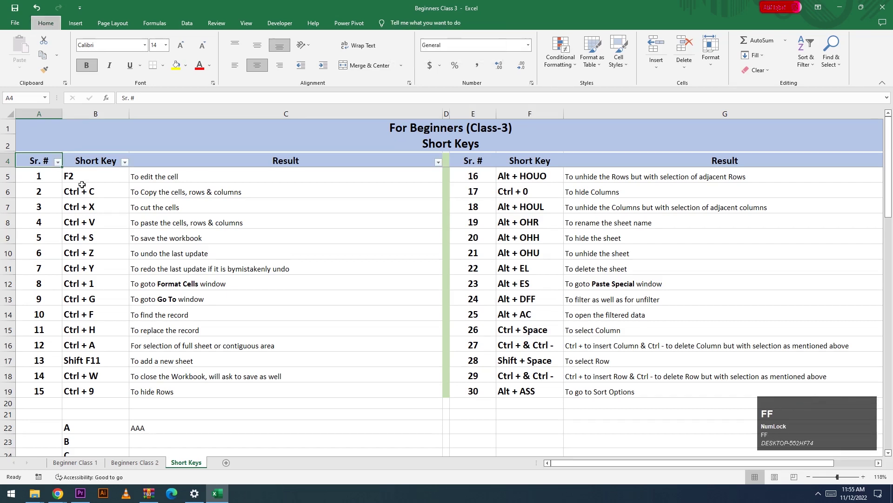
pyautogui.write('f')
pyautogui.press('Escape')
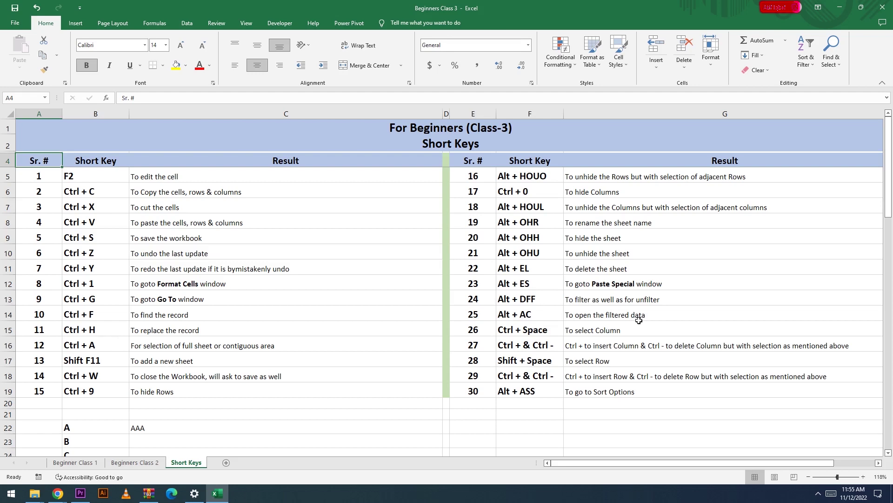
# Turn the filter back on for the first table's header row.
pyautogui.hotkey('alt', 'd')
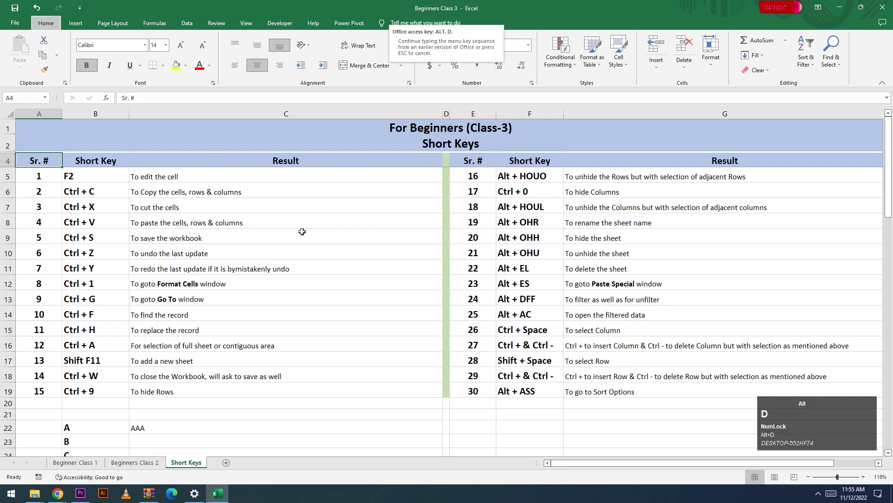
pyautogui.press('f')
pyautogui.press('f')
# Open the filter list of the first table's Result header in C4 and deselect all of its entries.
pyautogui.click(225, 166)
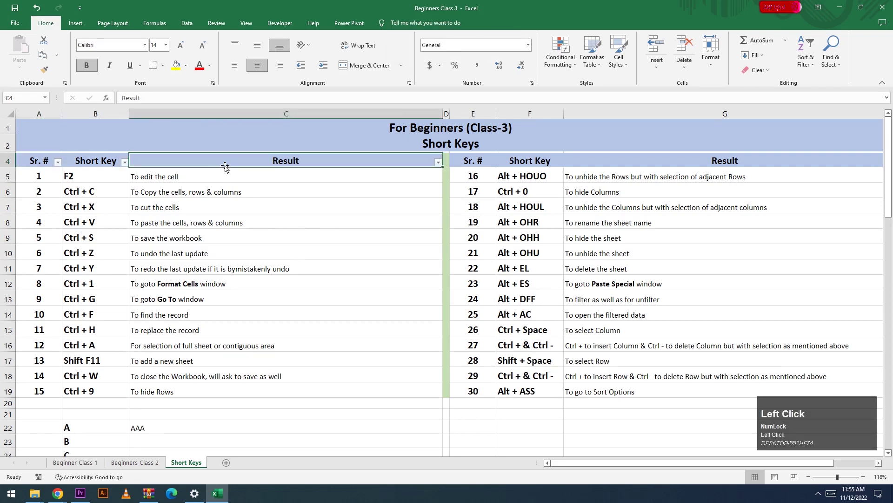
pyautogui.hotkey('alt', 'Down')
pyautogui.press('Down')
pyautogui.press('Down')
pyautogui.press('Down')
pyautogui.press('Down')
pyautogui.press('Down')
pyautogui.press('Down')
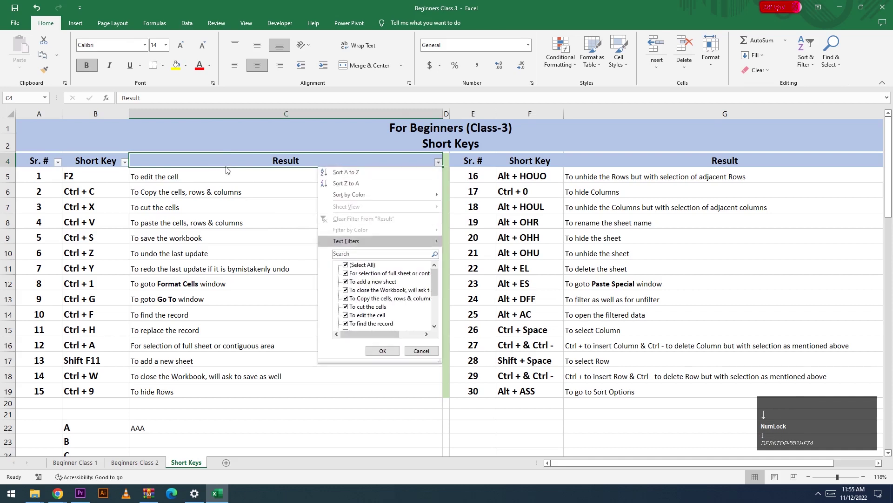
pyautogui.press('space')
# Filter the Result column to the entries for closing the workbook, copying cells, cutting cells and editing the cell.
pyautogui.press('Down')
pyautogui.press('Down')
pyautogui.press('Down')
pyautogui.press('space')
pyautogui.press('Down')
pyautogui.press('space')
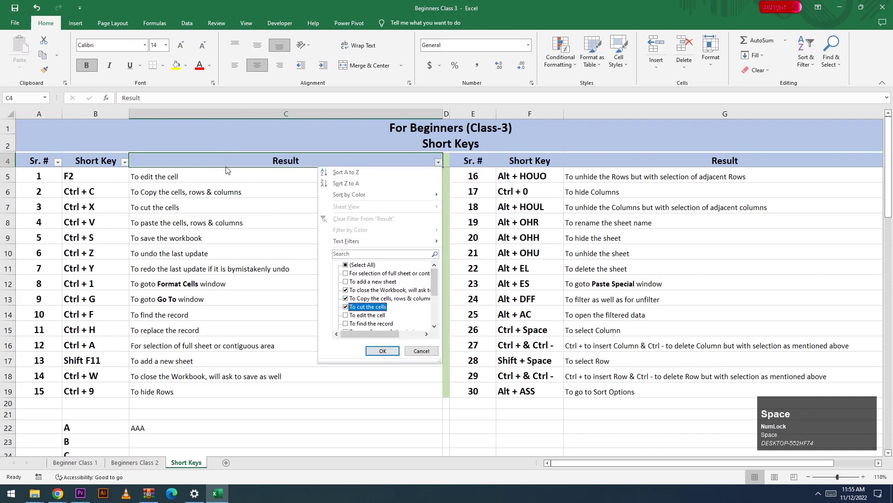
pyautogui.press('Down')
pyautogui.press('space')
pyautogui.press('Down')
pyautogui.press('space')
pyautogui.press('Down')
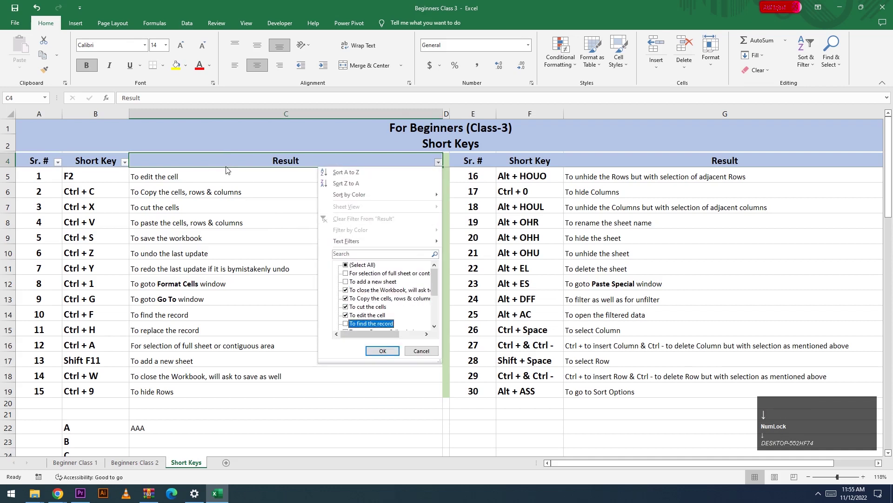
pyautogui.press('Return')
# Examine the filtered rows of the first shortcut table, extending selections across them and ending back on cell A4.
pyautogui.press('Down')
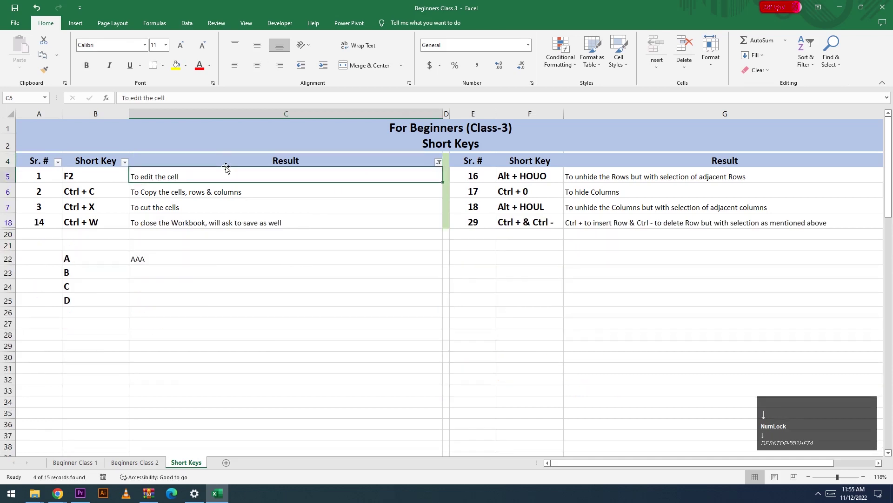
pyautogui.press('Left')
pyautogui.press('Up')
pyautogui.press('Right')
pyautogui.press('Down')
pyautogui.hotkey('shift', 'Down')
pyautogui.hotkey('shift', 'Down')
pyautogui.hotkey('shift', 'Down')
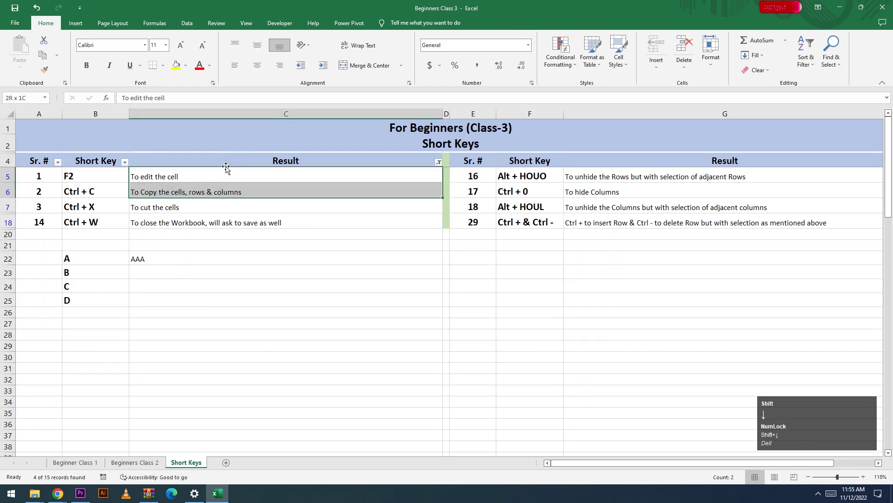
pyautogui.press('Left')
pyautogui.press('Left')
pyautogui.press('Up')
pyautogui.hotkey('shift', 'Right')
pyautogui.hotkey('shift', 'Right')
pyautogui.hotkey('shift', 'Right')
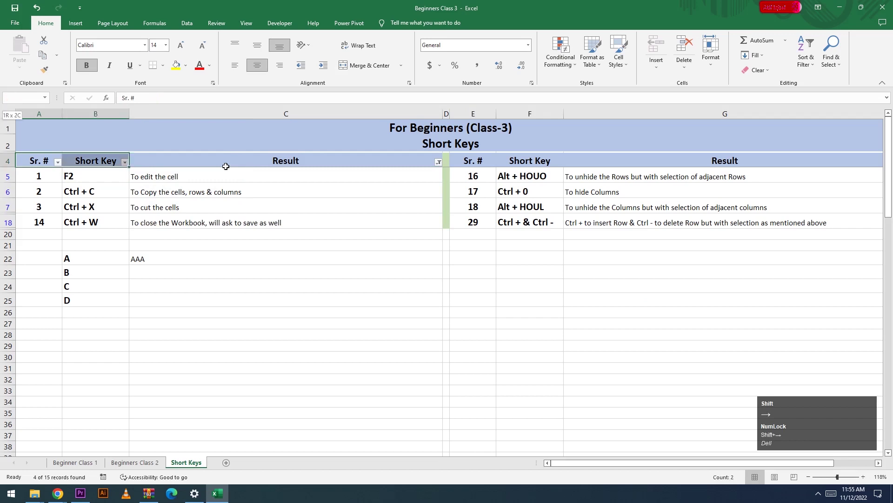
pyautogui.hotkey('shift', 'Down')
pyautogui.hotkey('shift', 'Down')
pyautogui.hotkey('shift', 'Down')
pyautogui.hotkey('shift', 'Down')
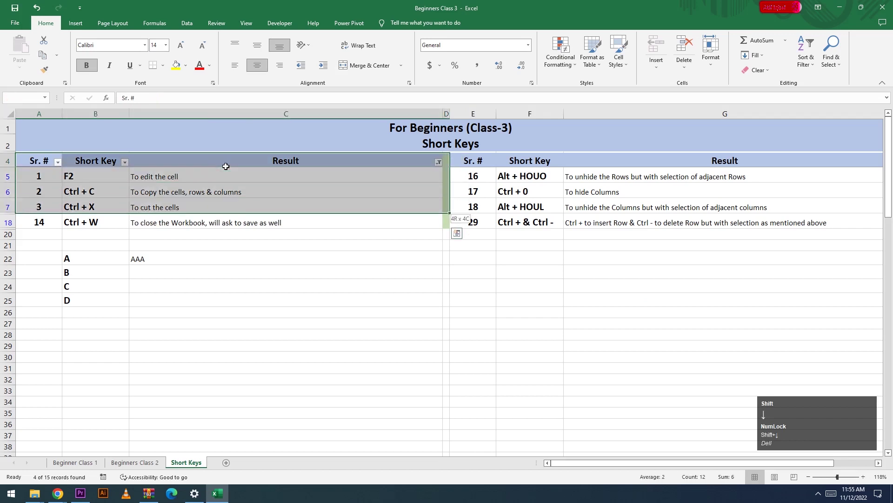
pyautogui.press('Left')
pyautogui.press('Left')
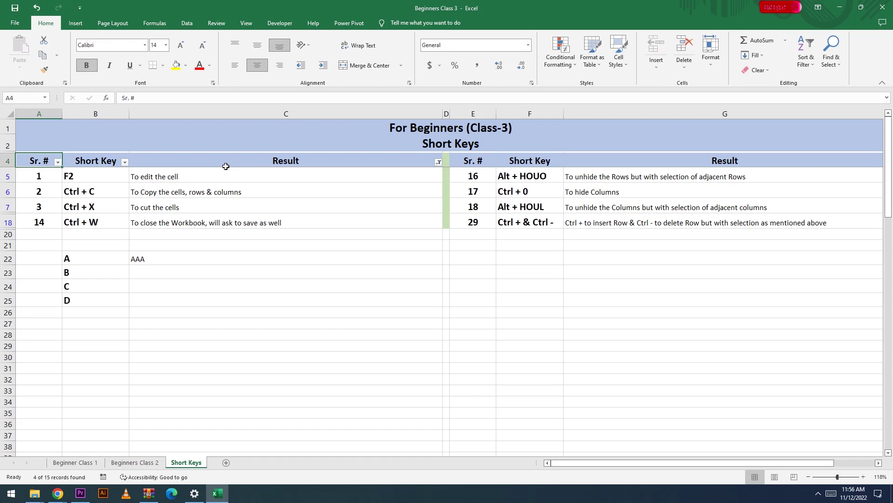
# Clear the applied filter criteria so the first table shows all its rows, keeping its filter buttons on.
pyautogui.press('alt')
pyautogui.press('a')
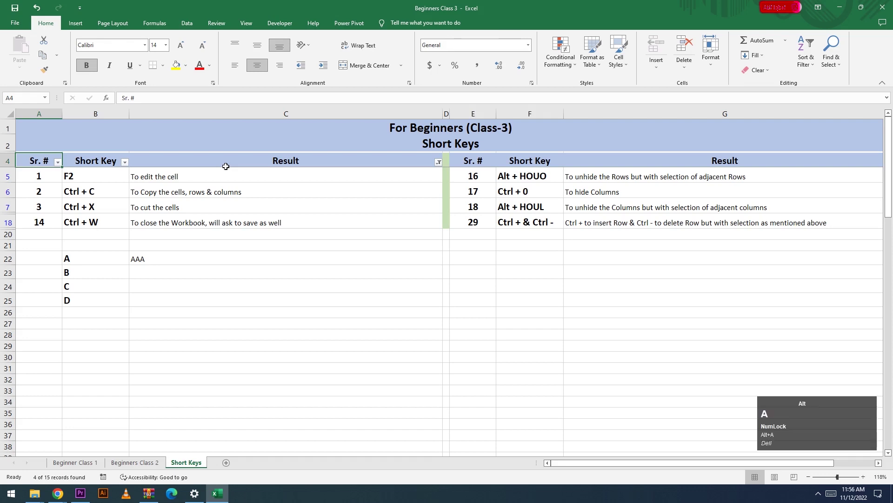
pyautogui.press('c')
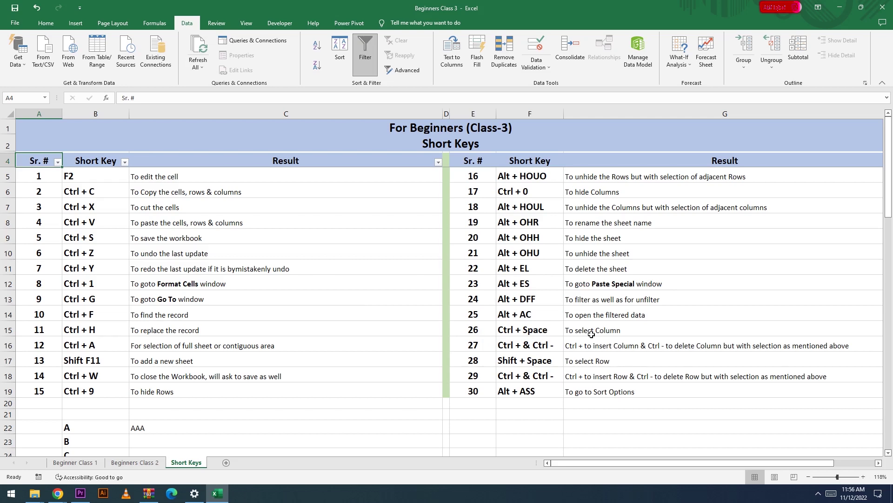
# Select the whole column C from cell C15, insert a blank column before it, and undo the insertion.
pyautogui.click(375, 330)
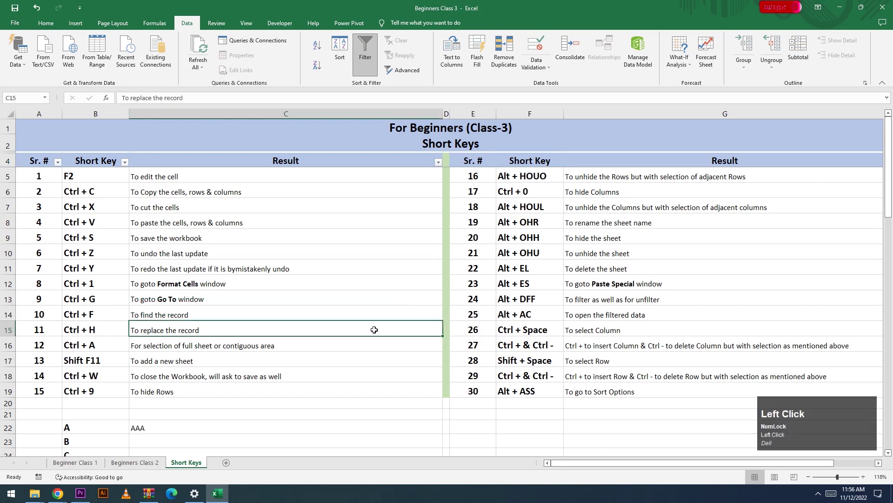
pyautogui.hotkey('ctrl', 'space')
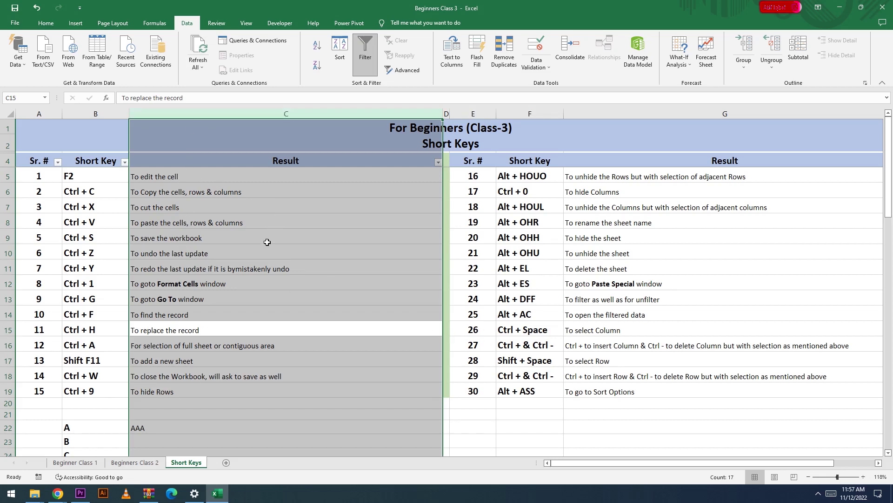
pyautogui.press('ctrl')
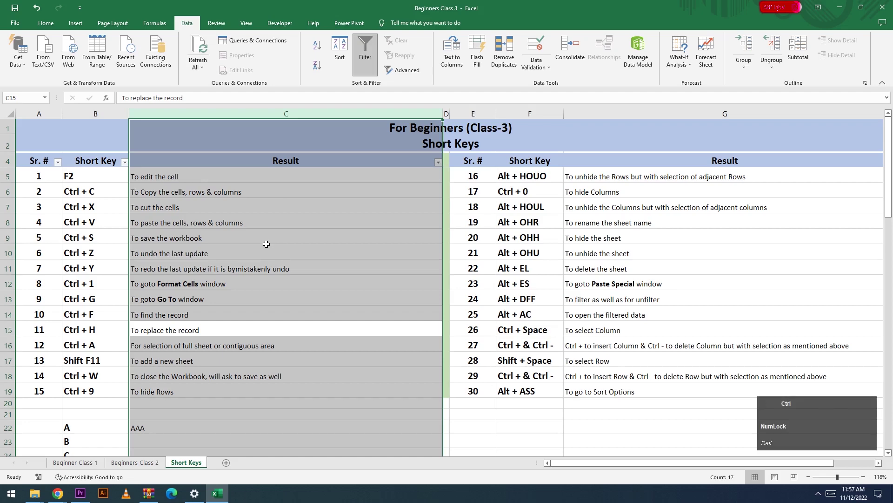
pyautogui.hotkey('ctrl', '+')
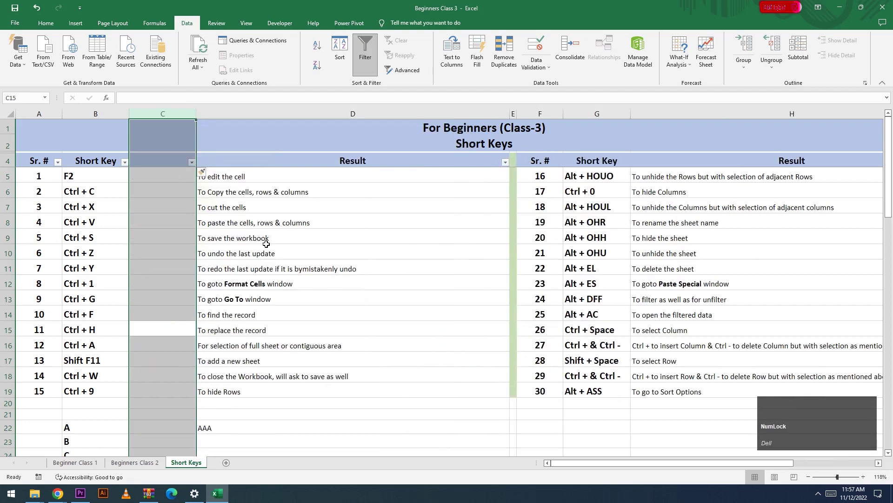
pyautogui.click(162, 114)
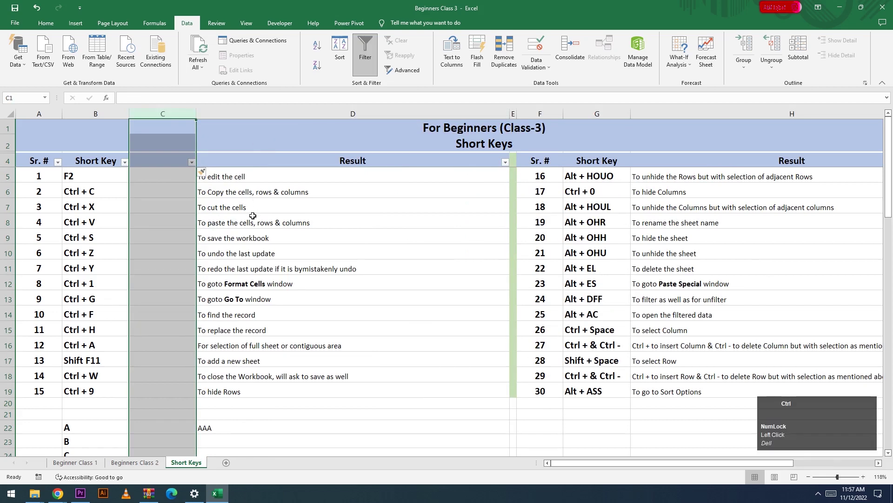
pyautogui.hotkey('ctrl', 'z')
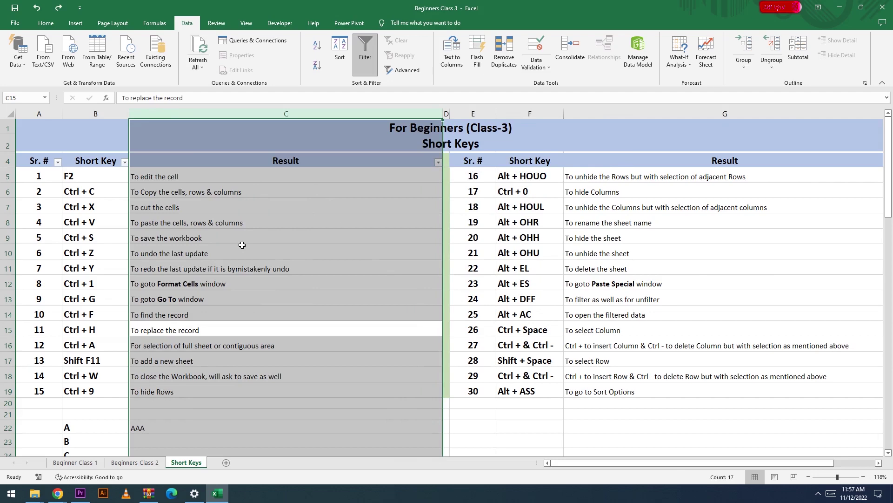
# Delete the selected Result column C from the sheet and undo the deletion.
pyautogui.press('ctrl')
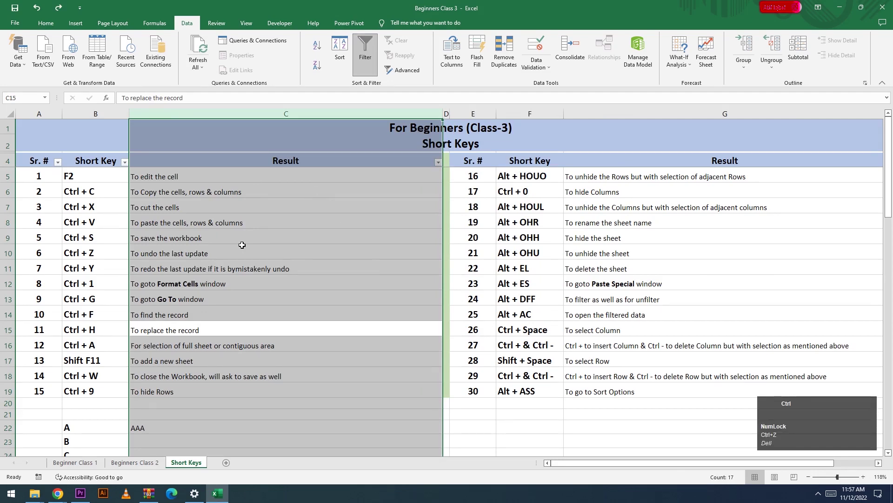
pyautogui.hotkey('ctrl', '0')
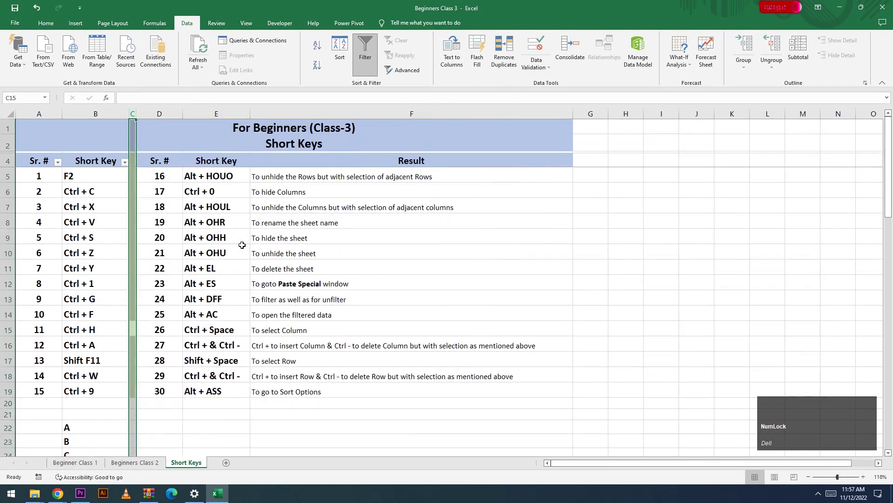
pyautogui.press('ctrl')
pyautogui.hotkey('ctrl', 'z')
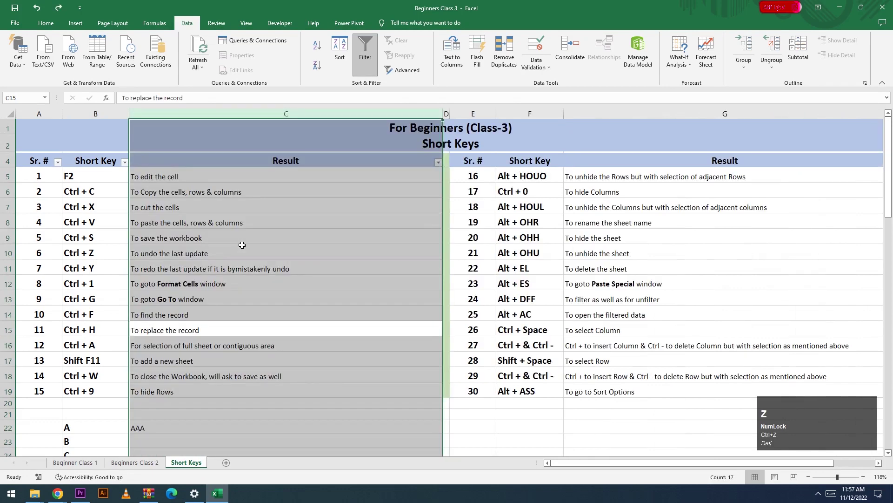
# Select the entire column C from cell C14, and move to the "Ctrl + & Ctrl -" entry in cell F16.
pyautogui.click(541, 332)
pyautogui.click(327, 320)
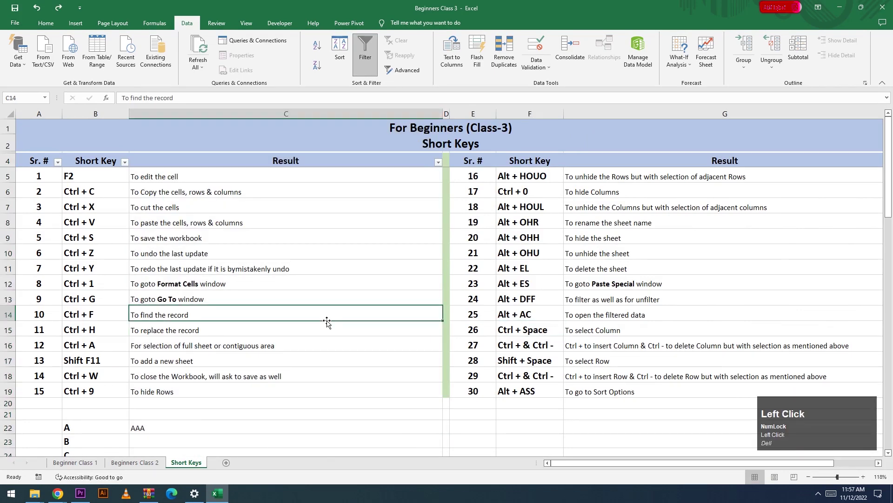
pyautogui.hotkey('ctrl', 'space')
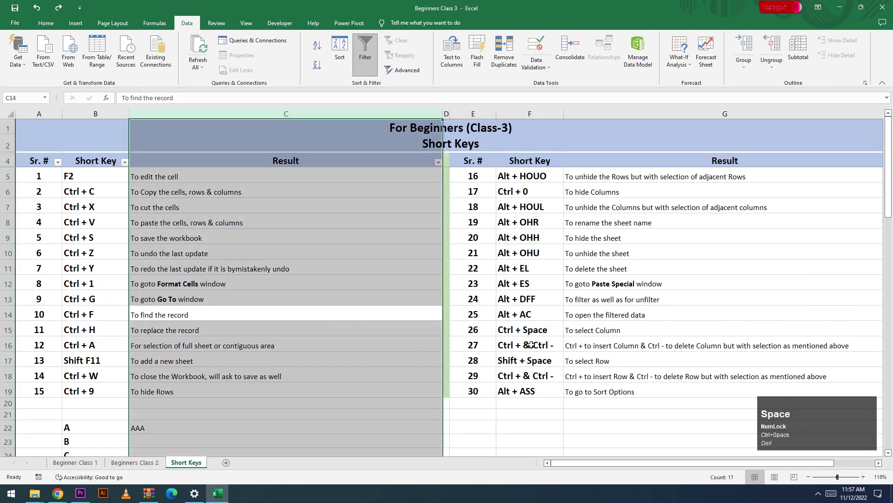
pyautogui.click(531, 345)
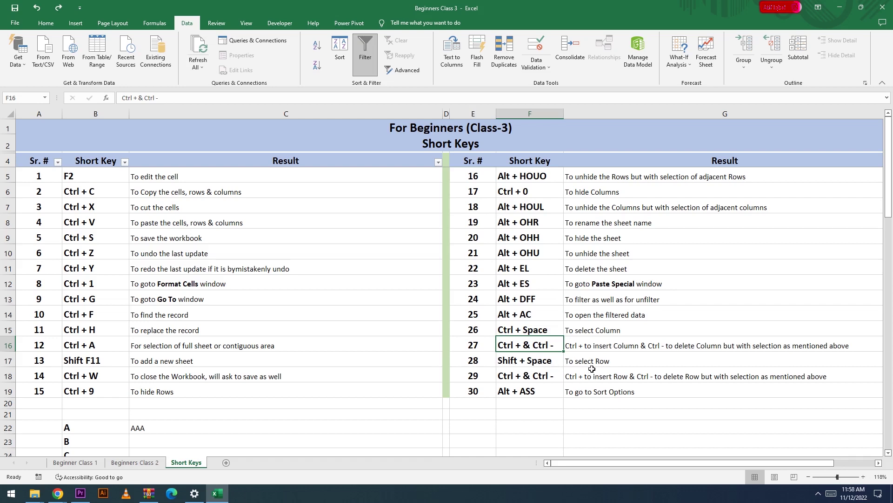
# Select the whole row 16 from cell C16, insert a blank row above it, and undo the insertion.
pyautogui.click(209, 345)
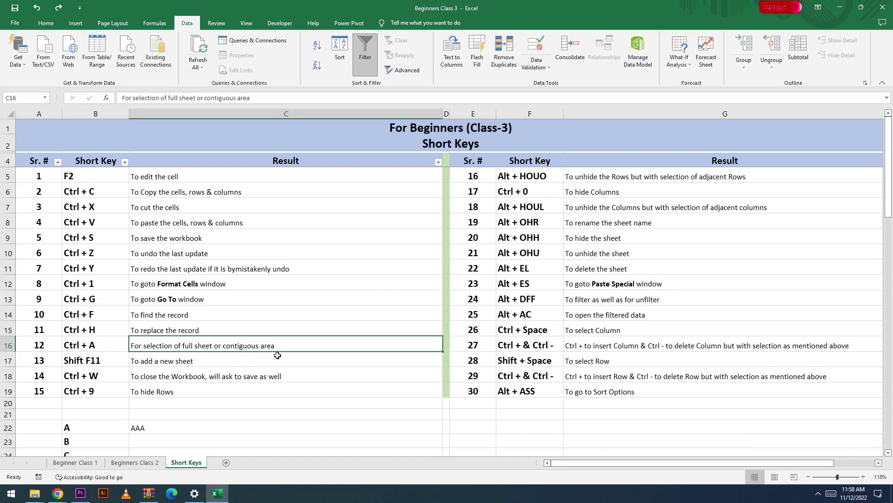
pyautogui.hotkey('shift', 'space')
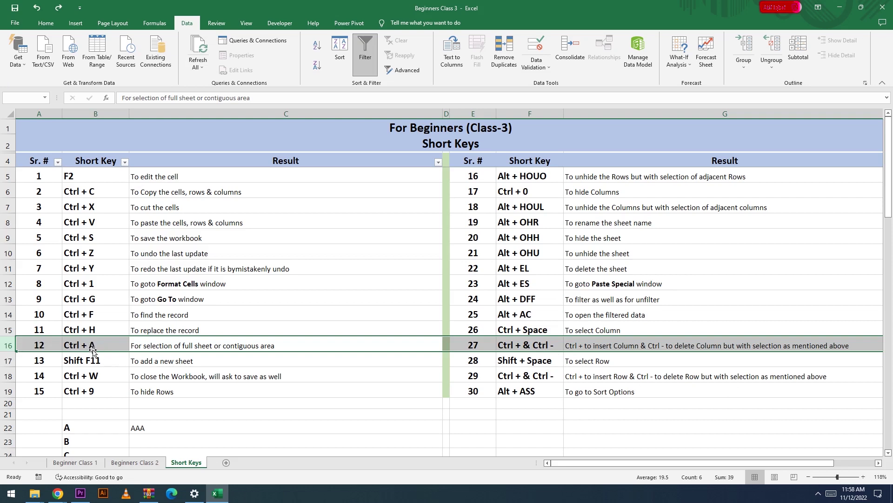
pyautogui.press('ctrl')
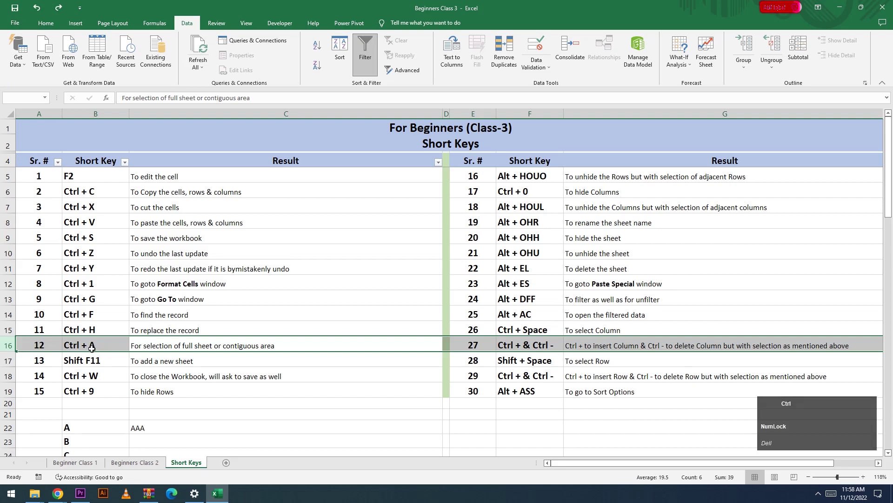
pyautogui.hotkey('ctrl', '+')
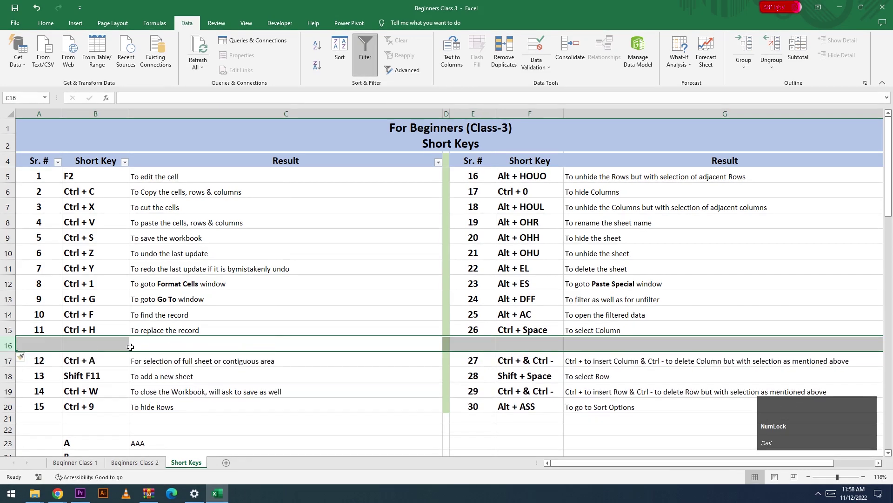
pyautogui.press('ctrl')
pyautogui.hotkey('ctrl', 'z')
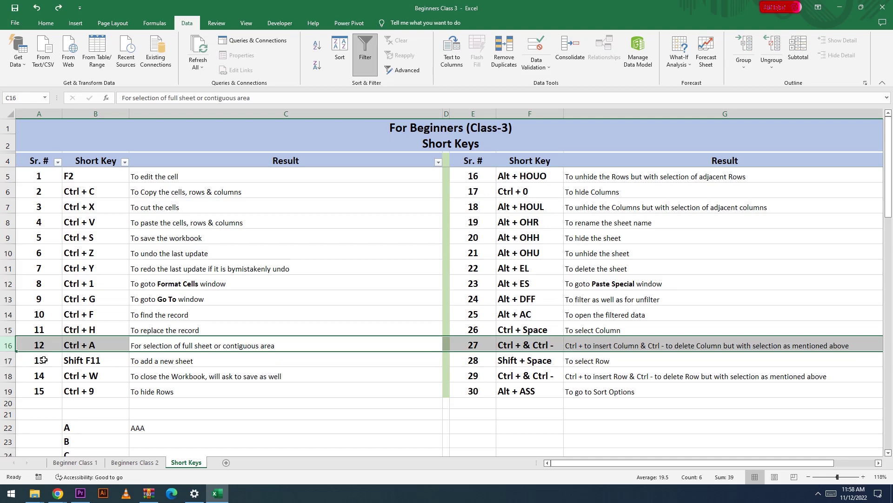
# Delete the selected row 16 from the sheet and undo the deletion.
pyautogui.press('ctrl')
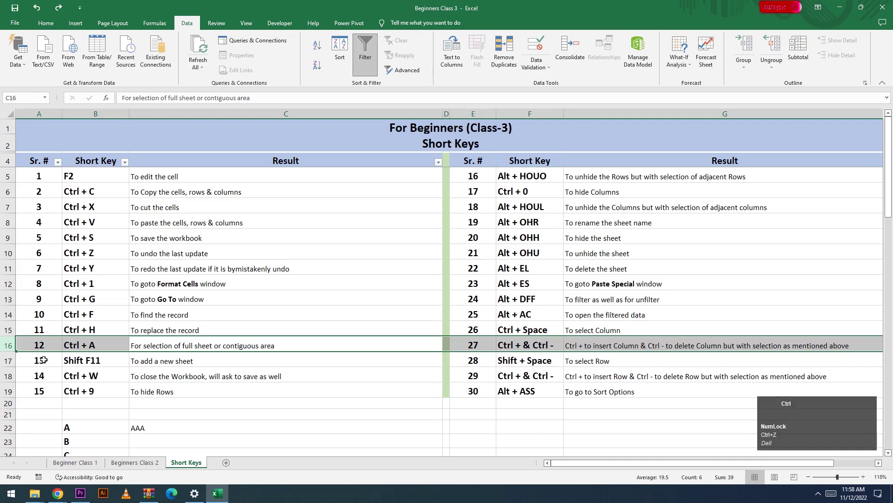
pyautogui.hotkey('ctrl', '-')
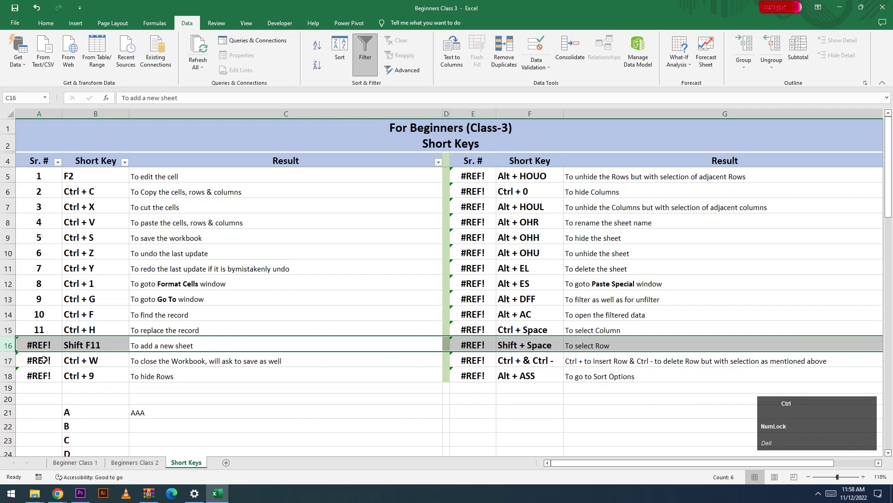
pyautogui.hotkey('ctrl', 'z')
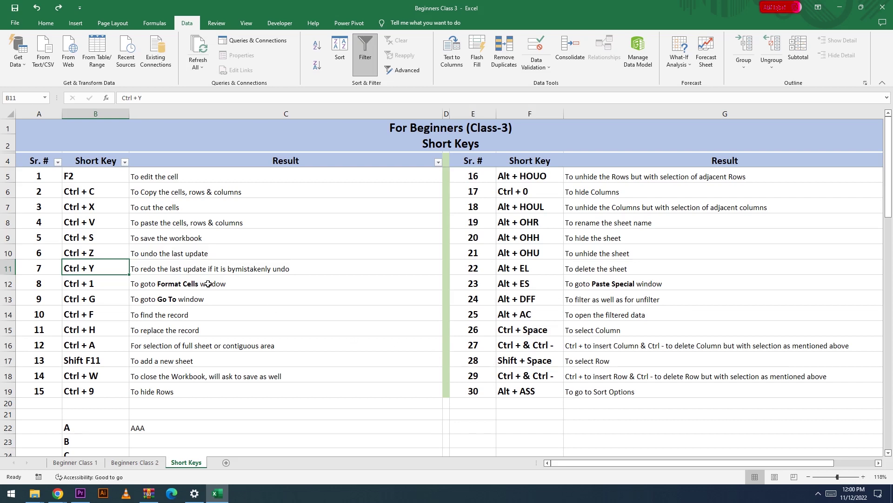
# Open the Sort options for the first table from cell B11, close them without choosing a sort column, and select cell F19.
pyautogui.hotkey('alt', 'a')
pyautogui.press('s')
pyautogui.press('s')
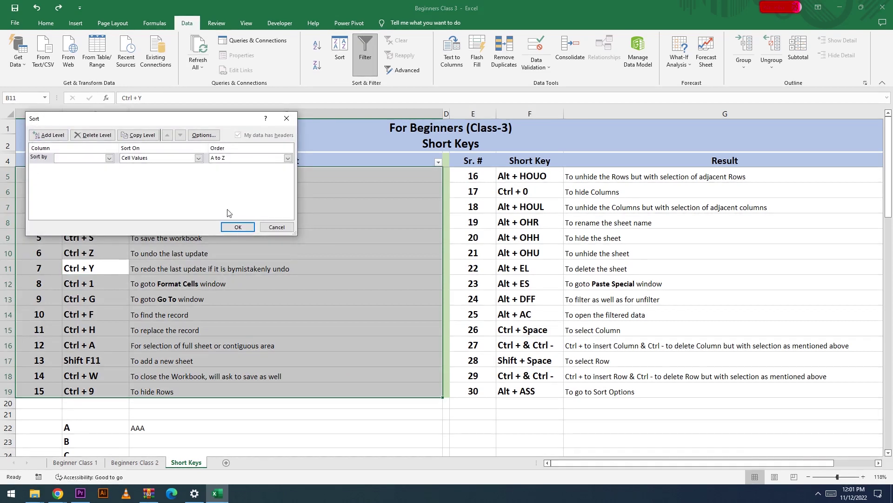
pyautogui.click(109, 159)
pyautogui.click(108, 158)
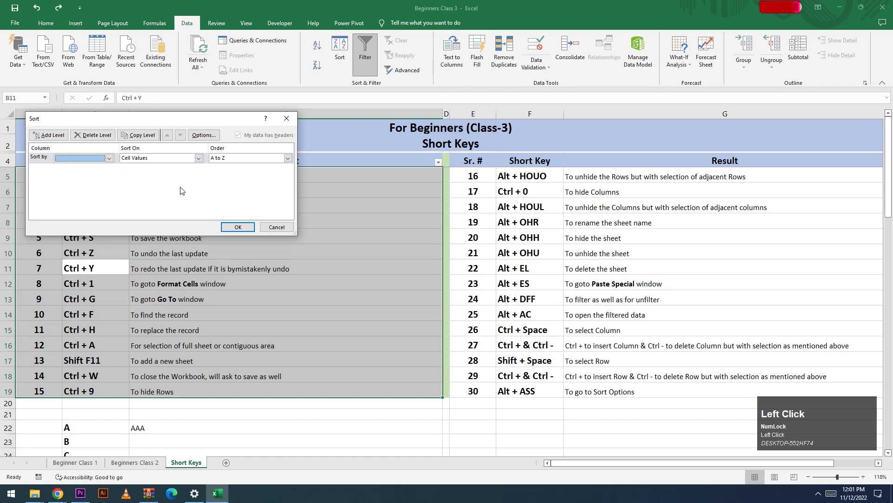
pyautogui.click(236, 227)
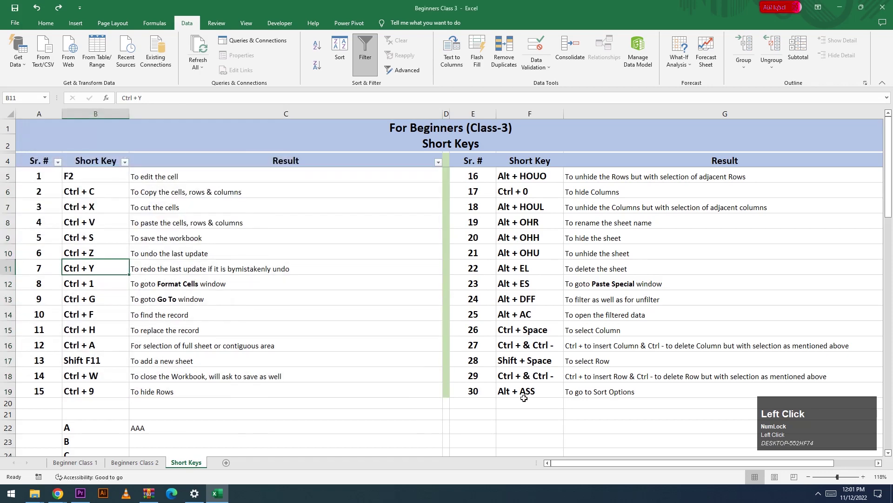
pyautogui.click(525, 401)
pyautogui.click(518, 390)
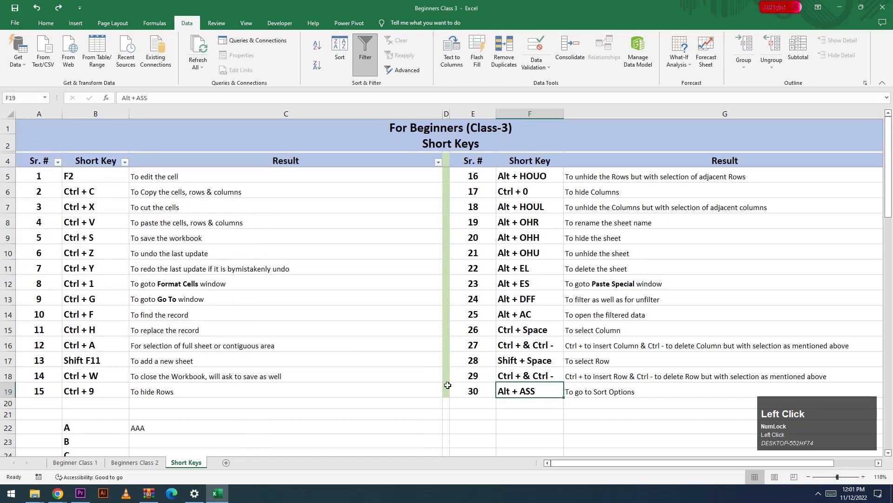